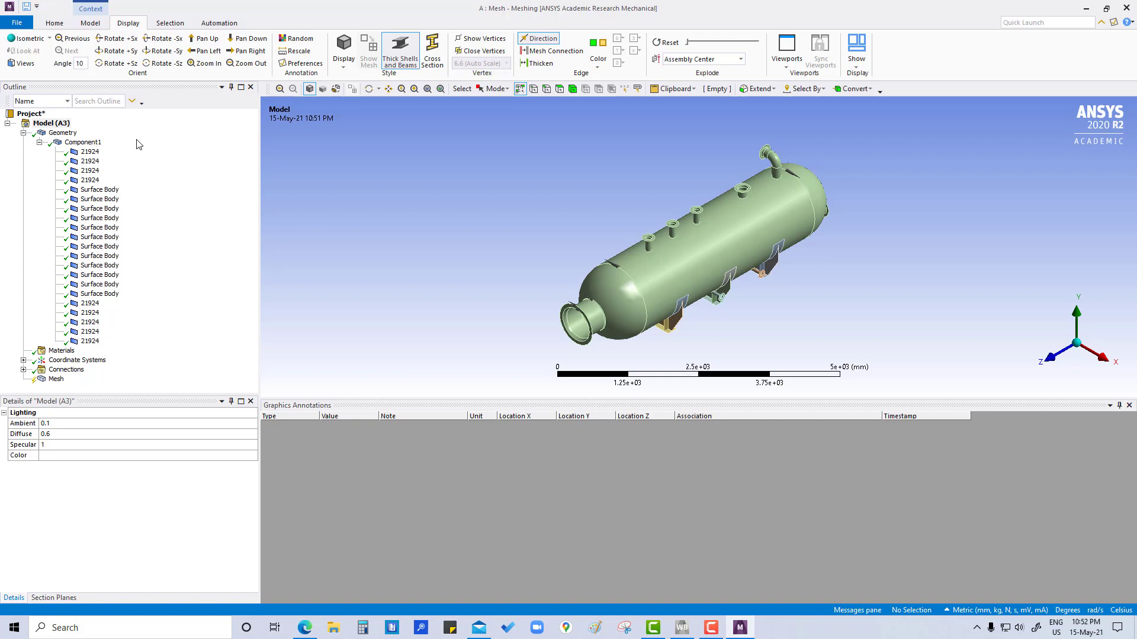
Step: Check which unit system is active for the model
click(54, 27)
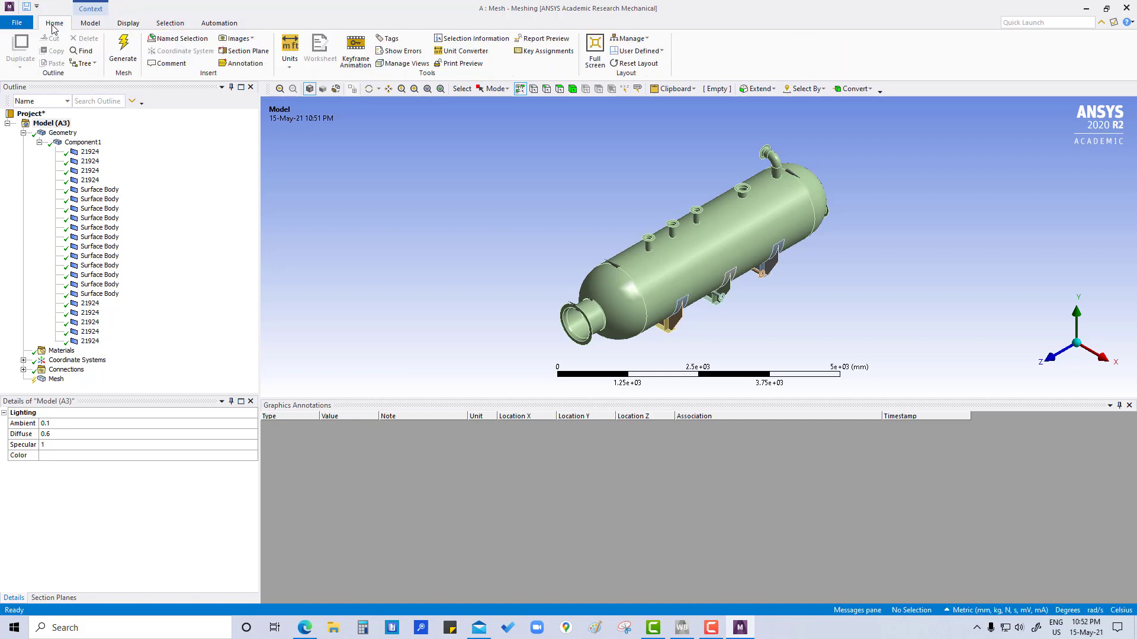
click(290, 52)
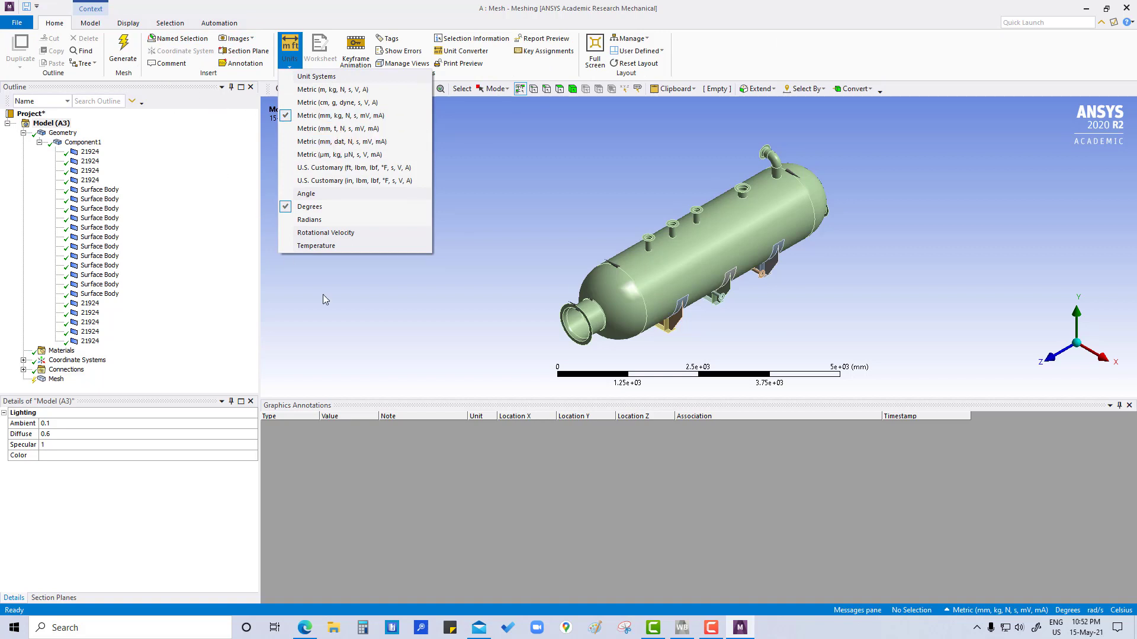
click(454, 309)
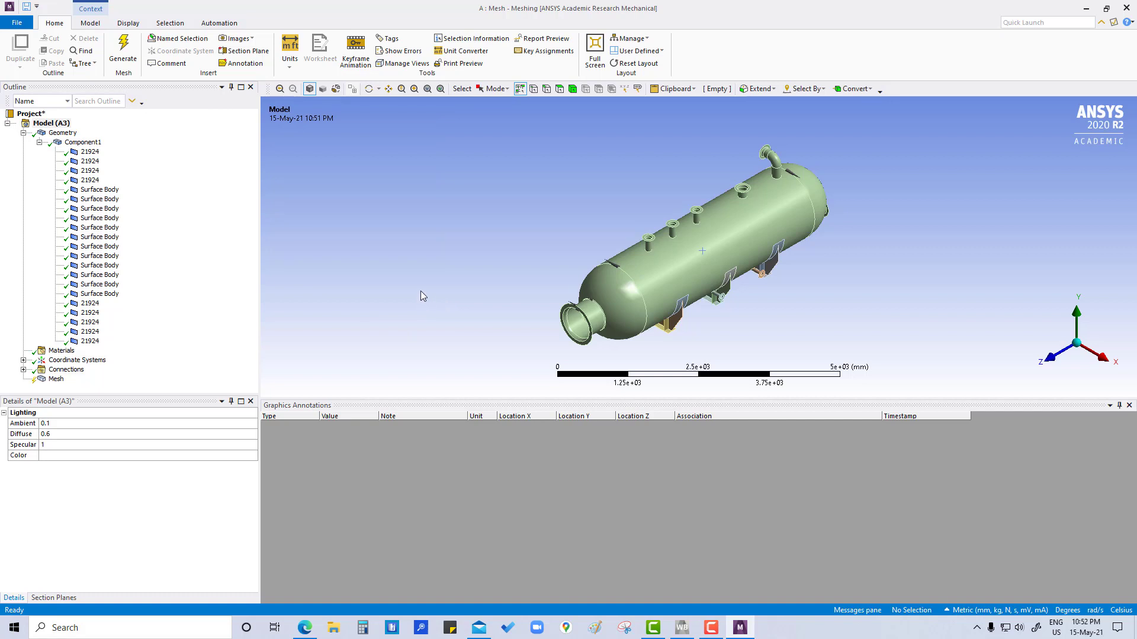
Step: Collapse the Geometry branch of the model tree and enlarge the graphics area over the annotations table
scroll(651, 270, up, 3)
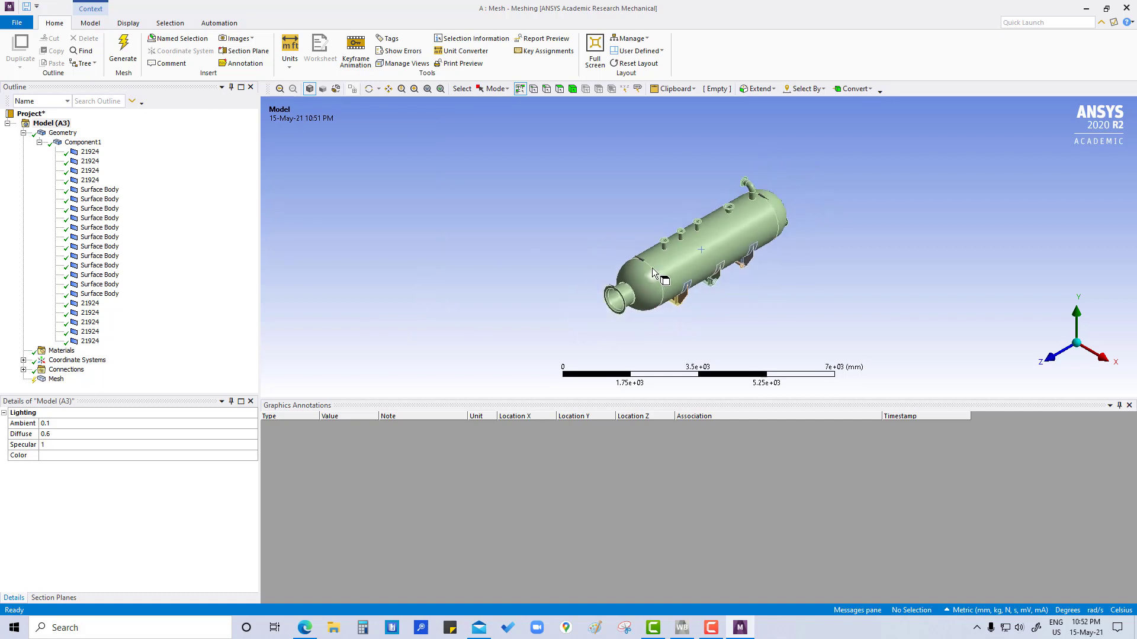
scroll(654, 270, up, 3)
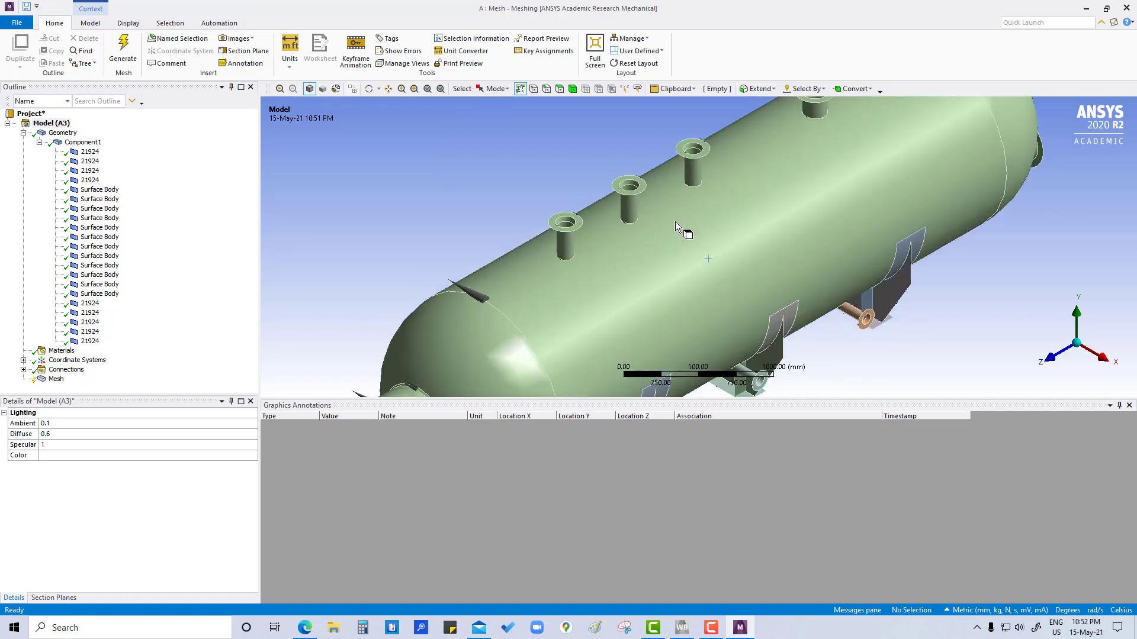
ctrl+middle_drag(674, 222, 462, 284)
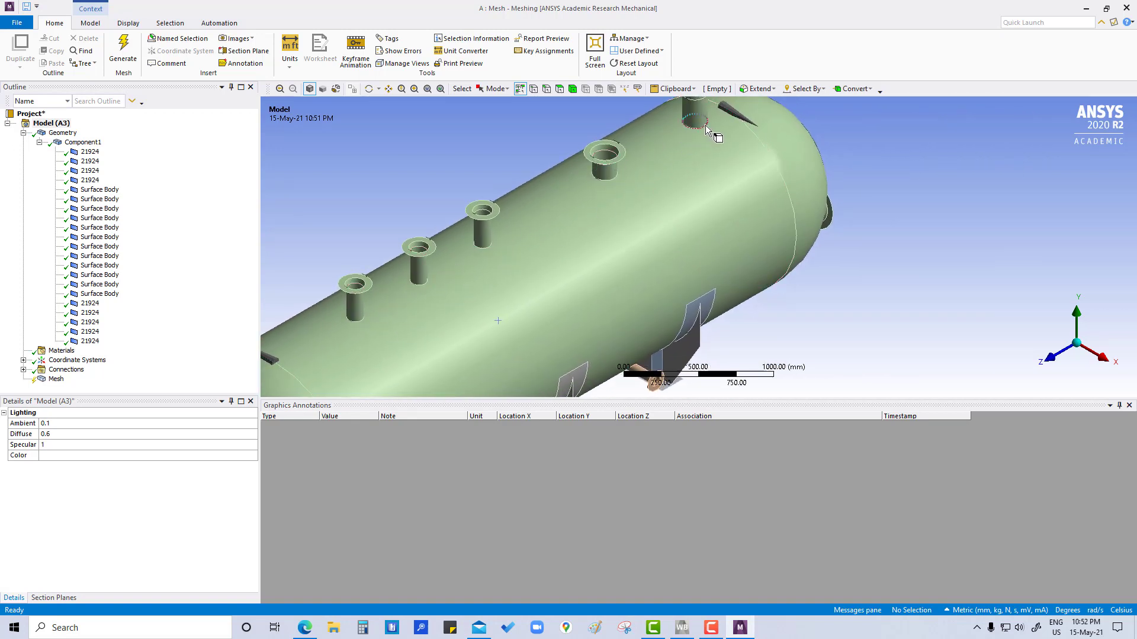
scroll(545, 273, up, 1)
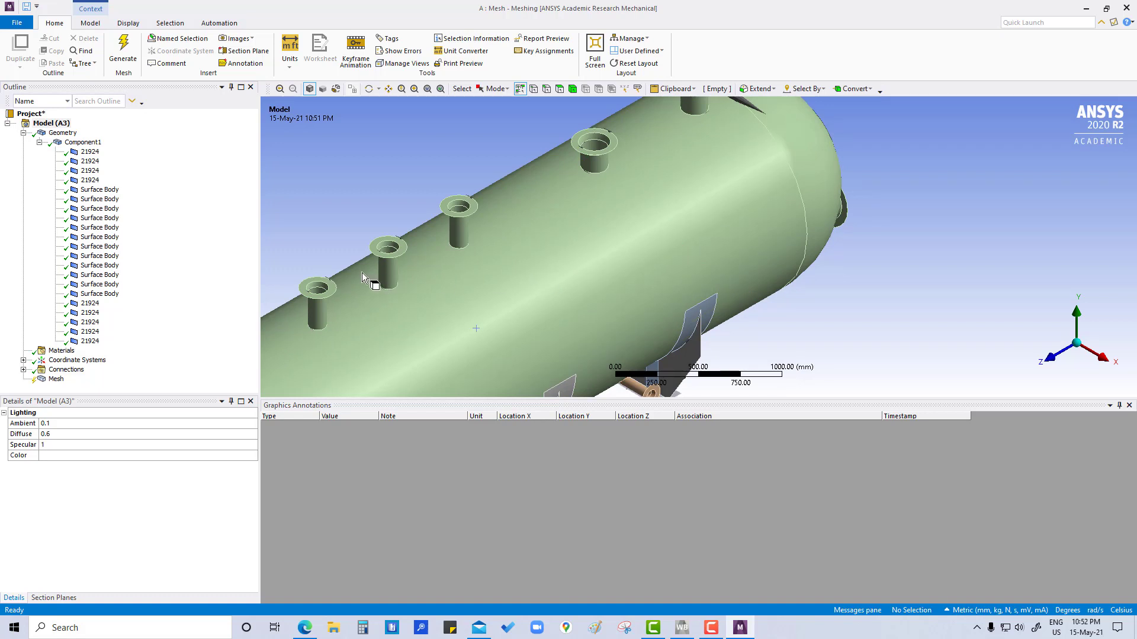
click(24, 133)
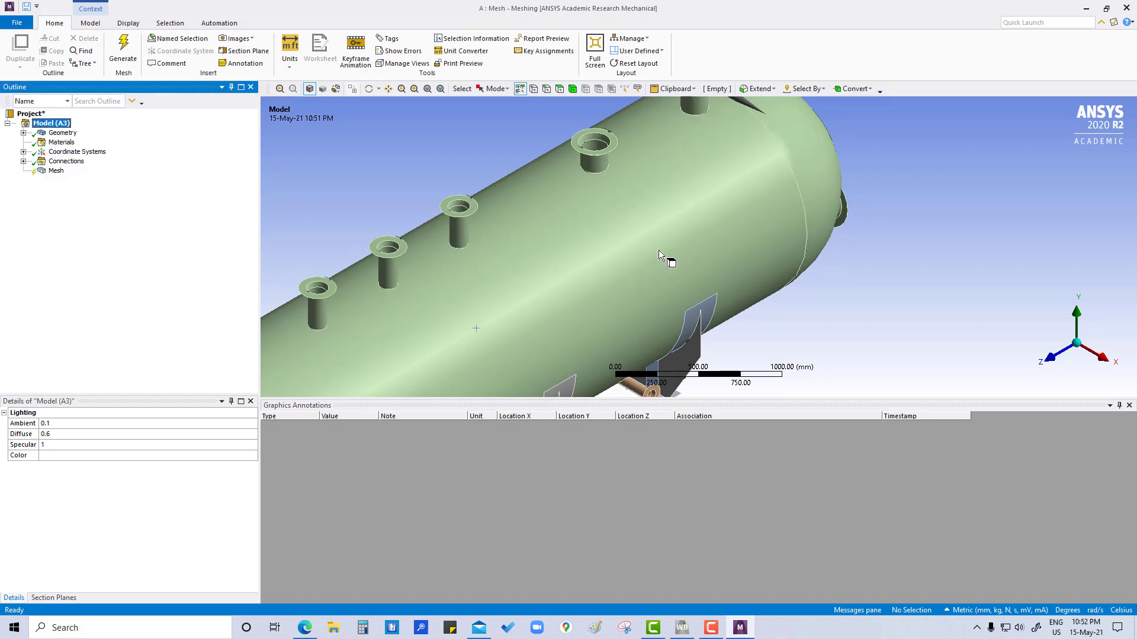
scroll(658, 250, down, 3)
scroll(658, 250, down, 2)
mouse_move(449, 293)
ctrl+middle_down()
mouse_move(567, 208)
mouse_move(627, 230)
ctrl+middle_up()
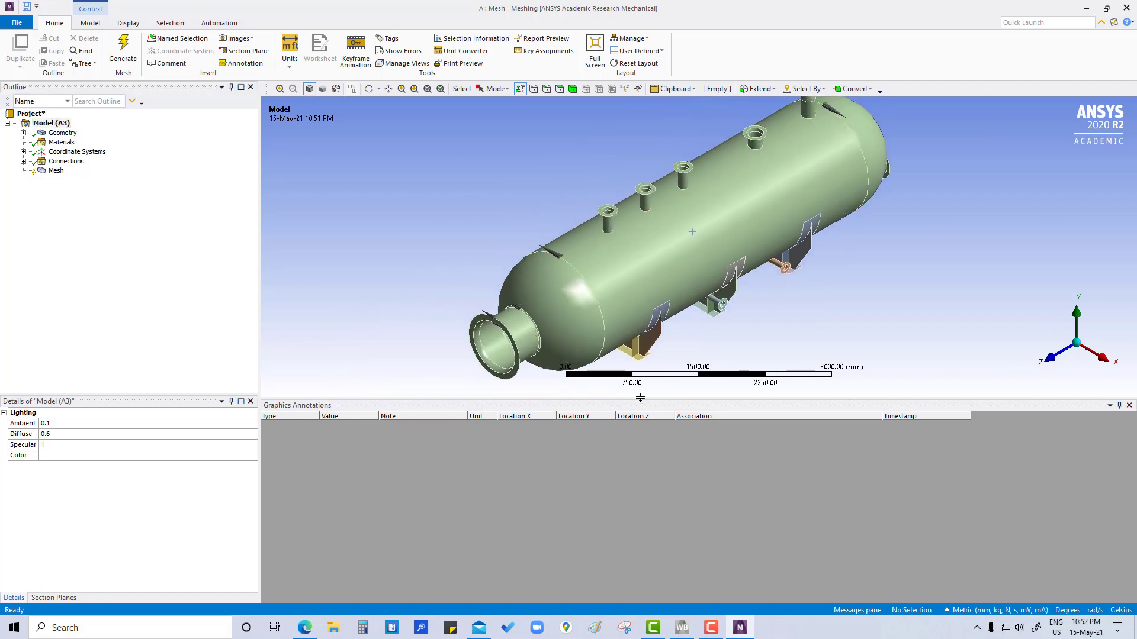
drag(639, 397, 615, 530)
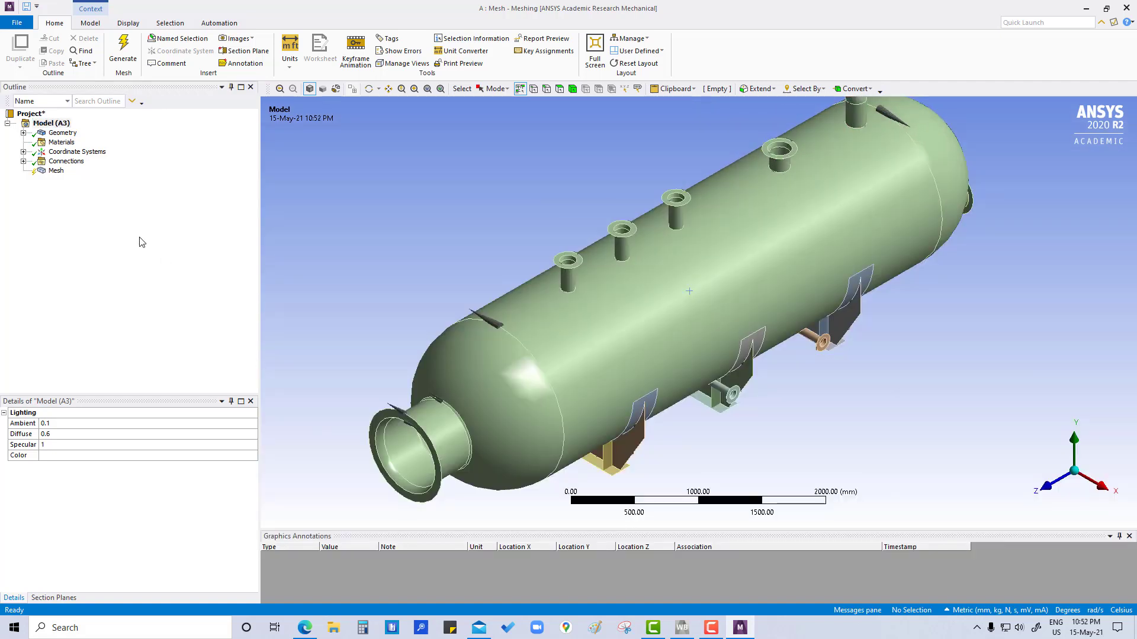
Step: Set the global mesh element size to 50 mm
click(56, 171)
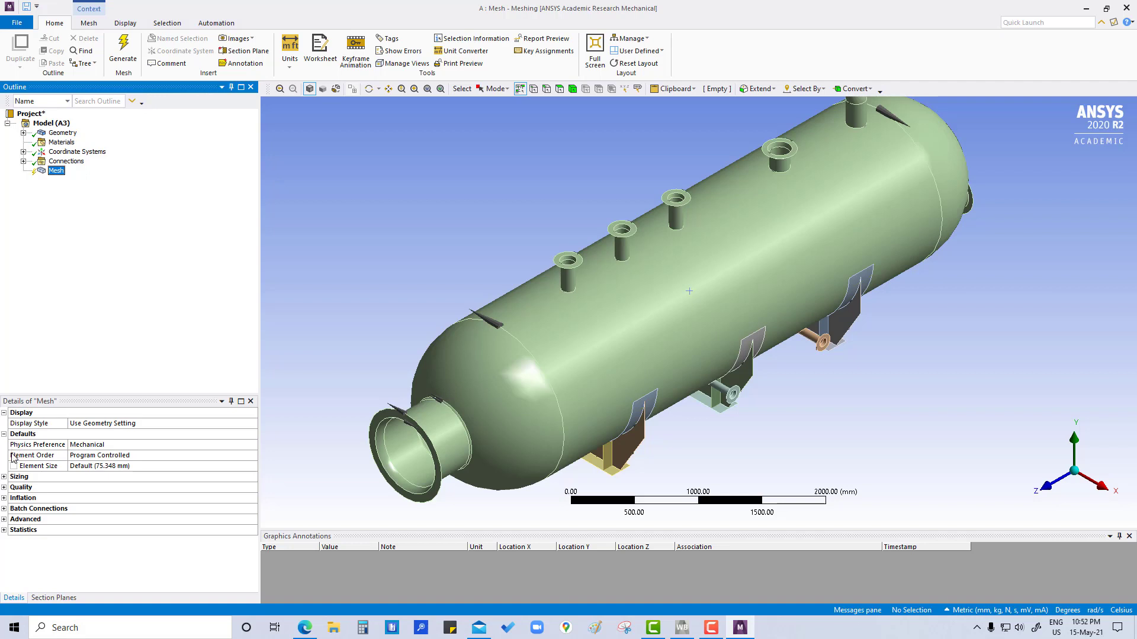
click(119, 466)
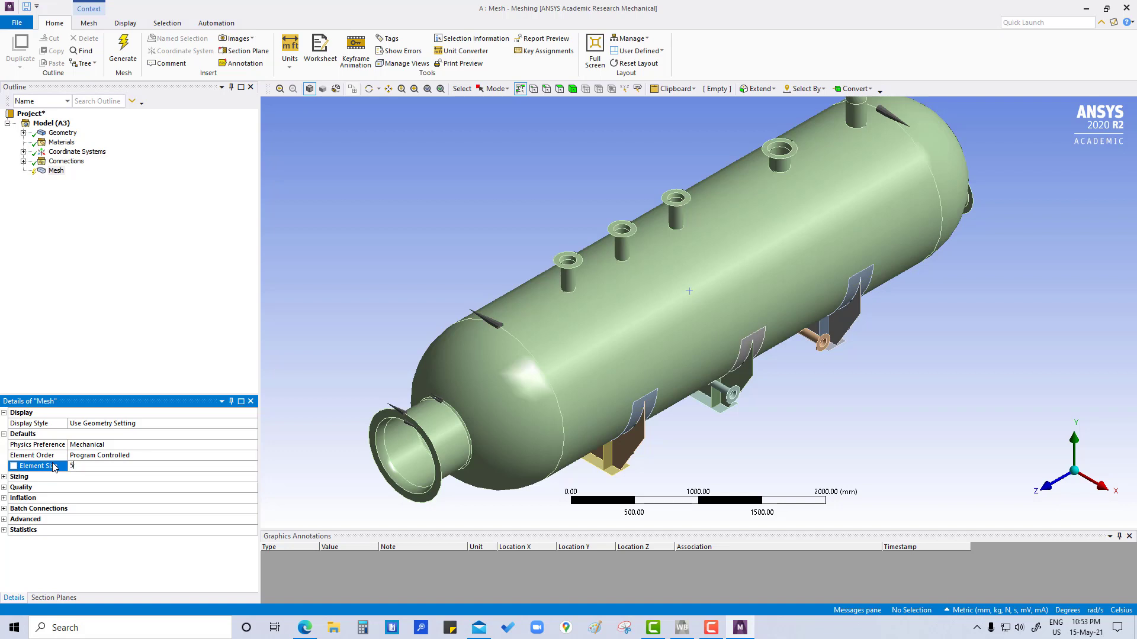
key(Return)
Step: Set Capture Proximity to Yes in the mesh sizing settings and generate the mesh
click(5, 477)
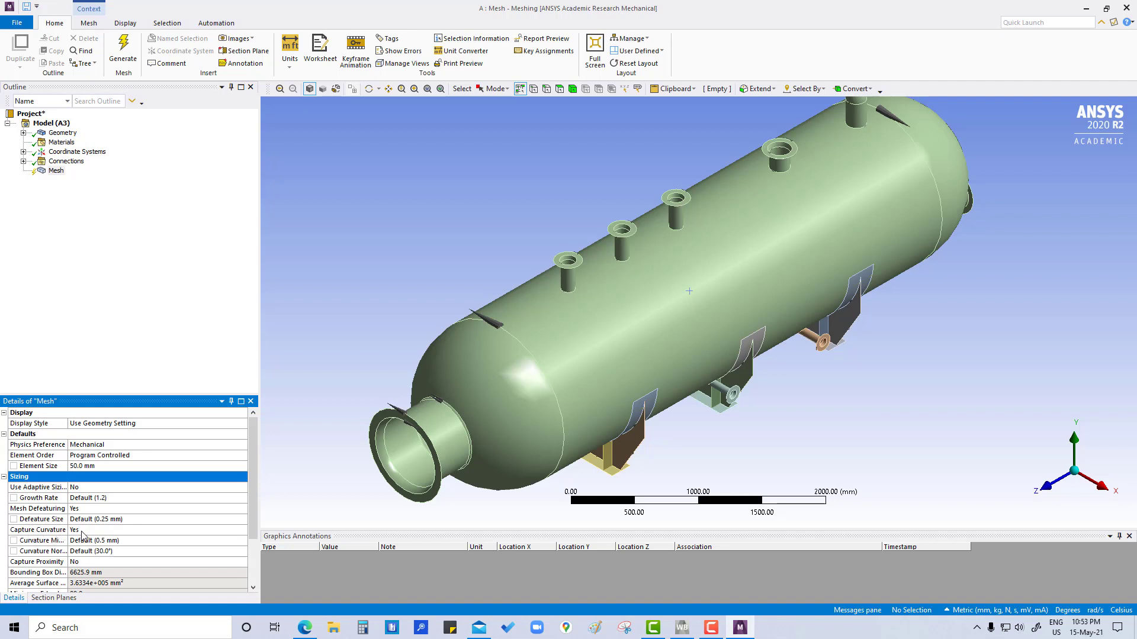
click(31, 562)
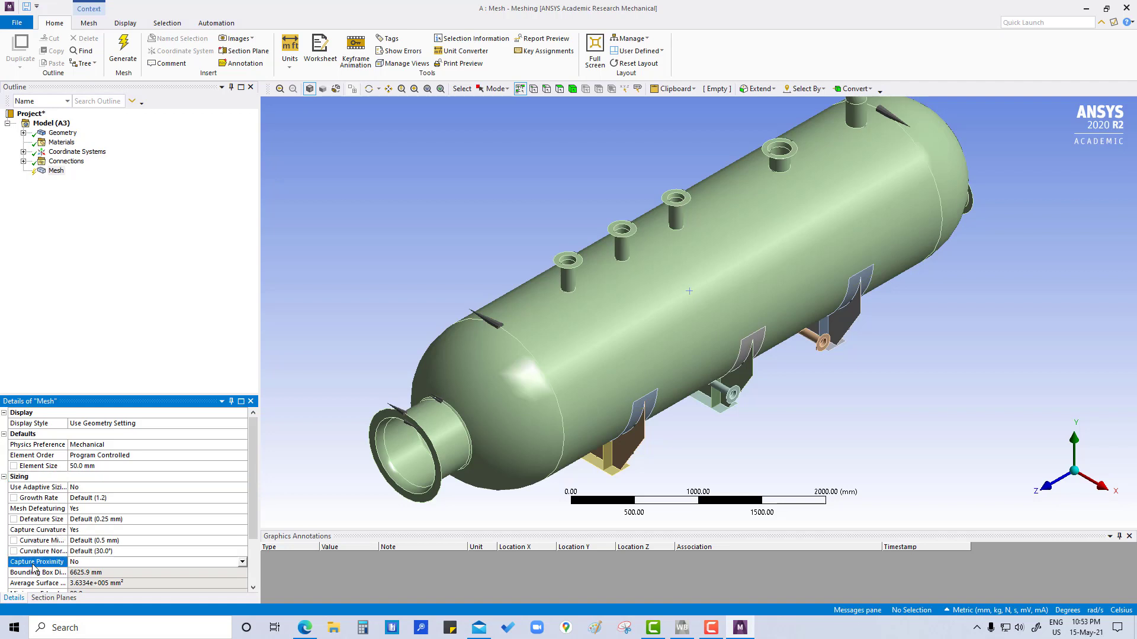
click(80, 561)
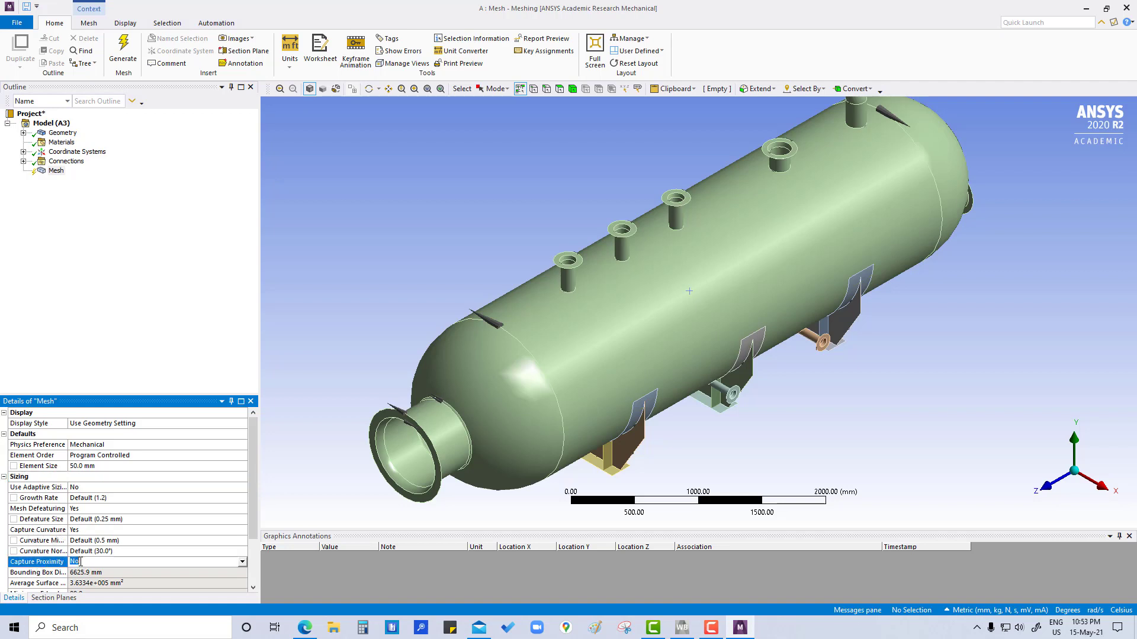
click(243, 561)
click(94, 582)
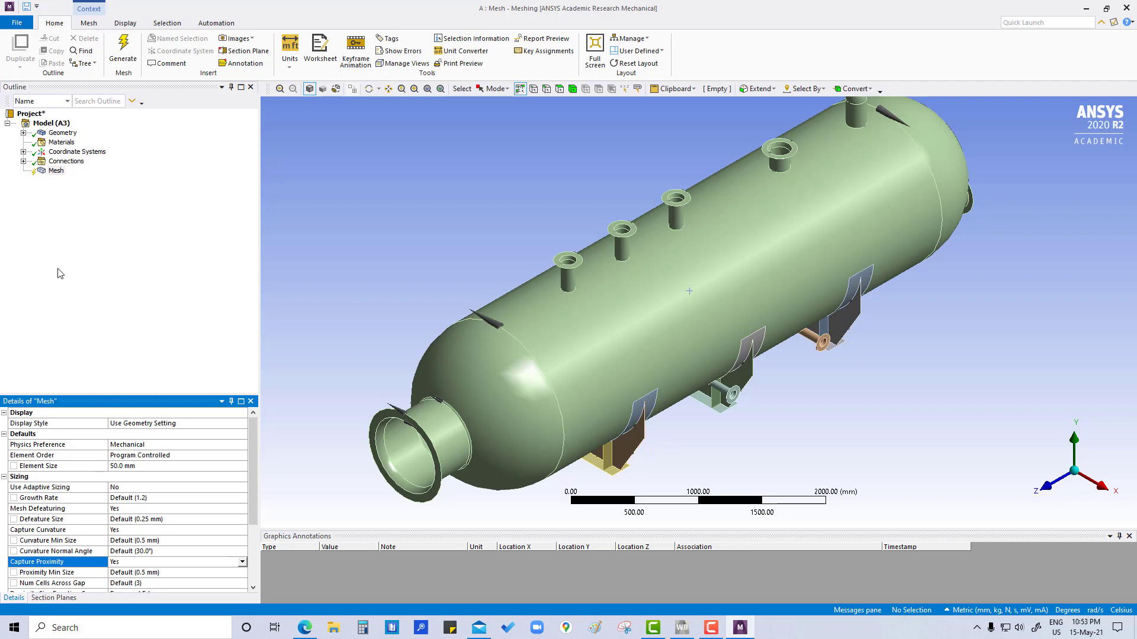
right_click(56, 172)
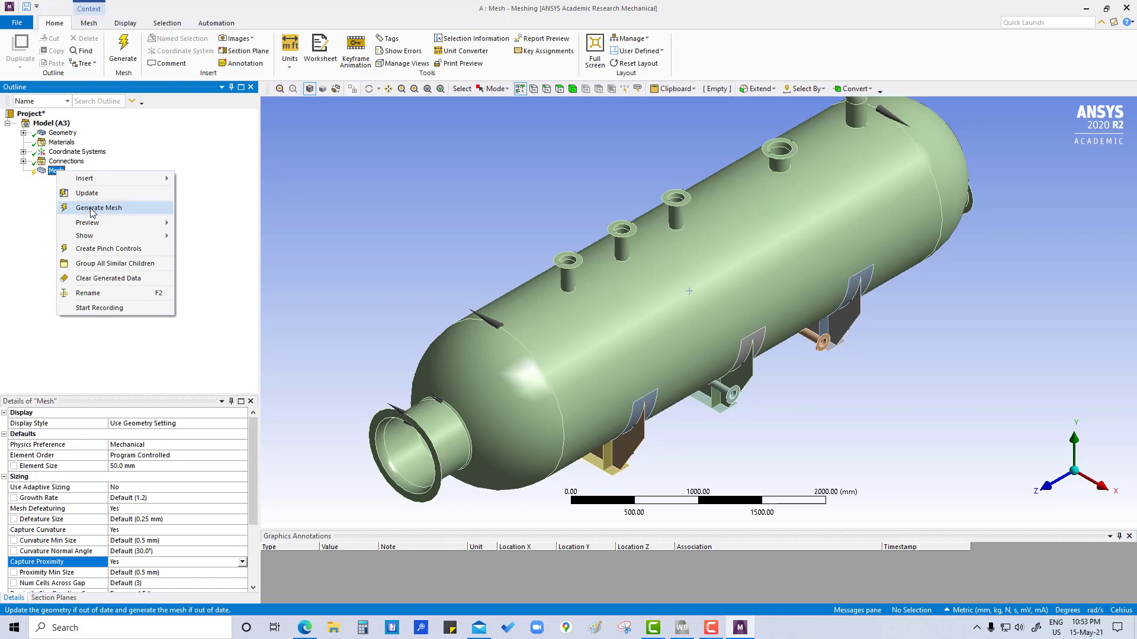
click(90, 209)
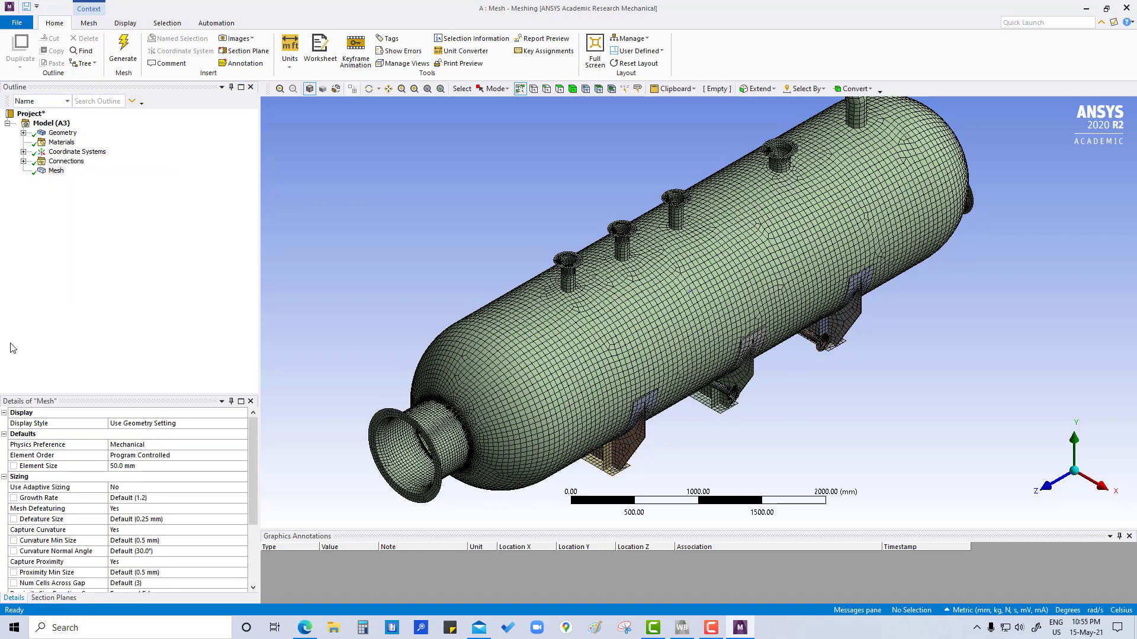
Step: Set the mesh metric to Element Quality and enlarge the metrics chart area
scroll(52, 439, down, 3)
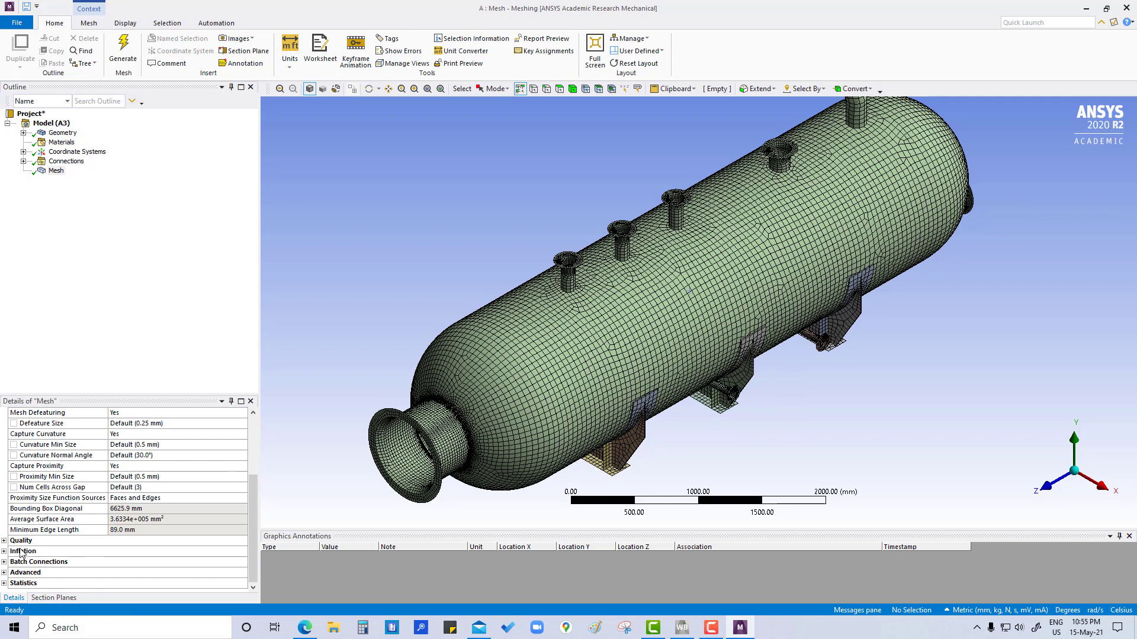
click(4, 540)
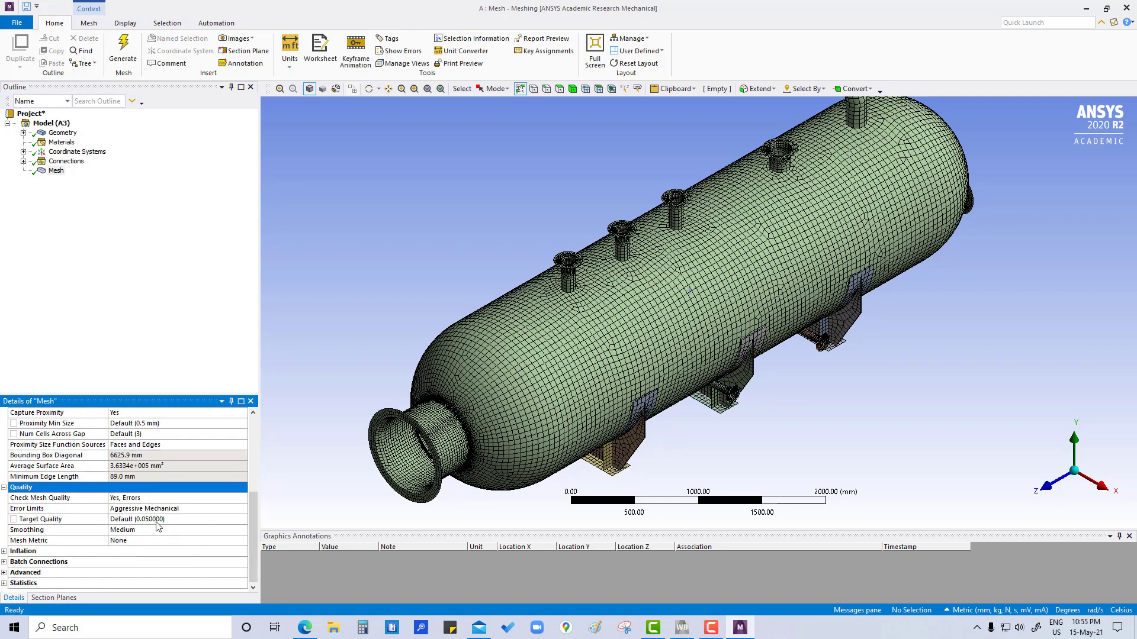
click(161, 541)
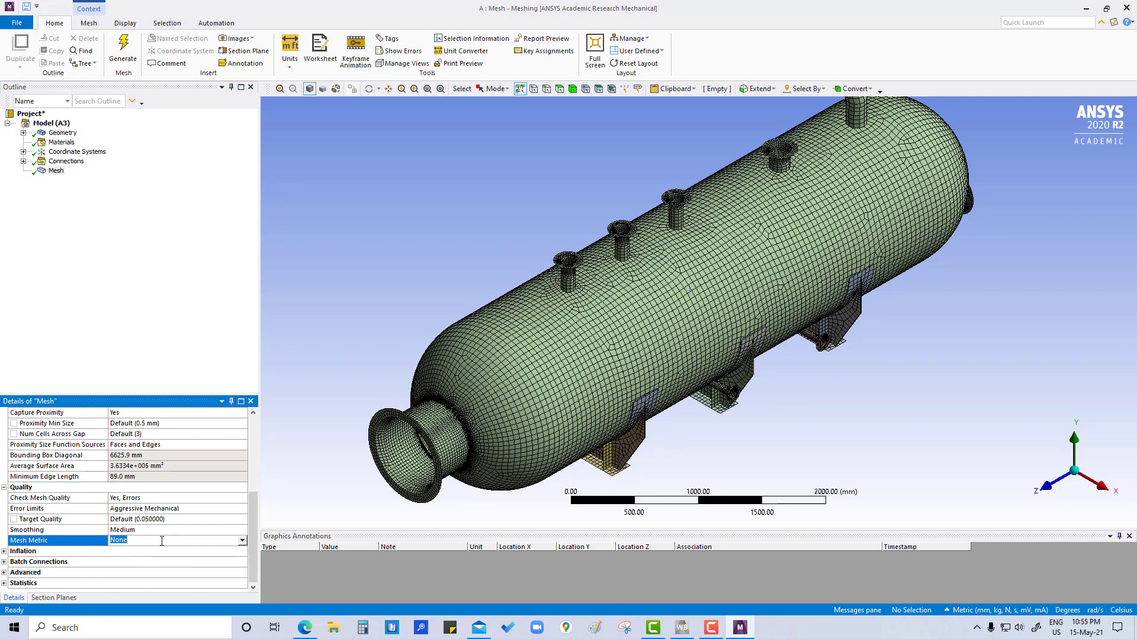
click(243, 540)
click(145, 563)
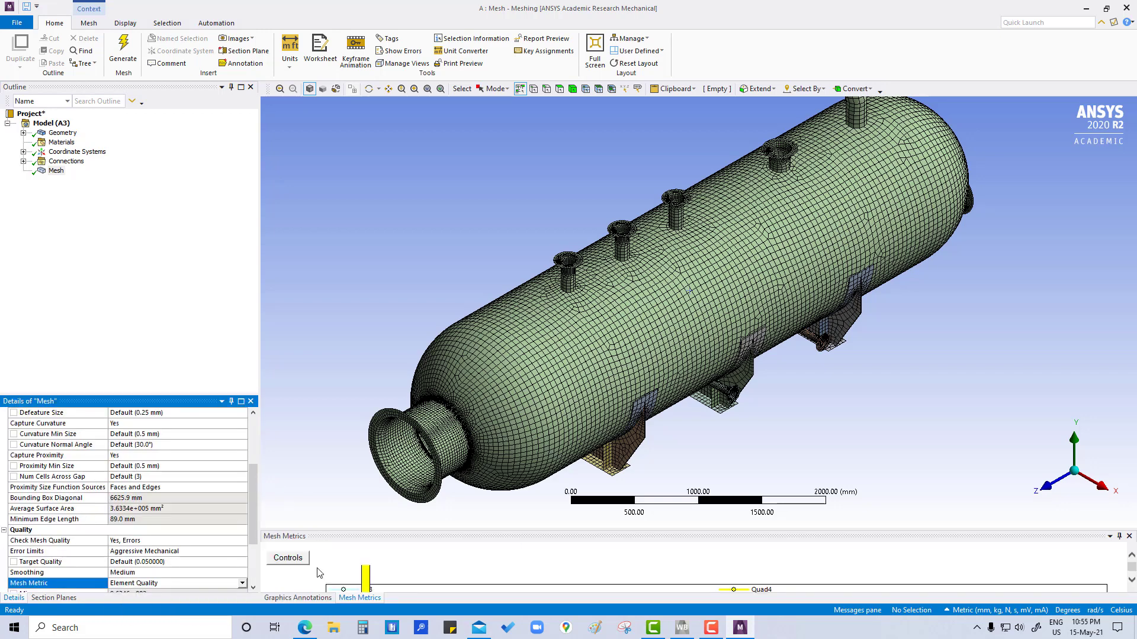
drag(649, 528, 649, 480)
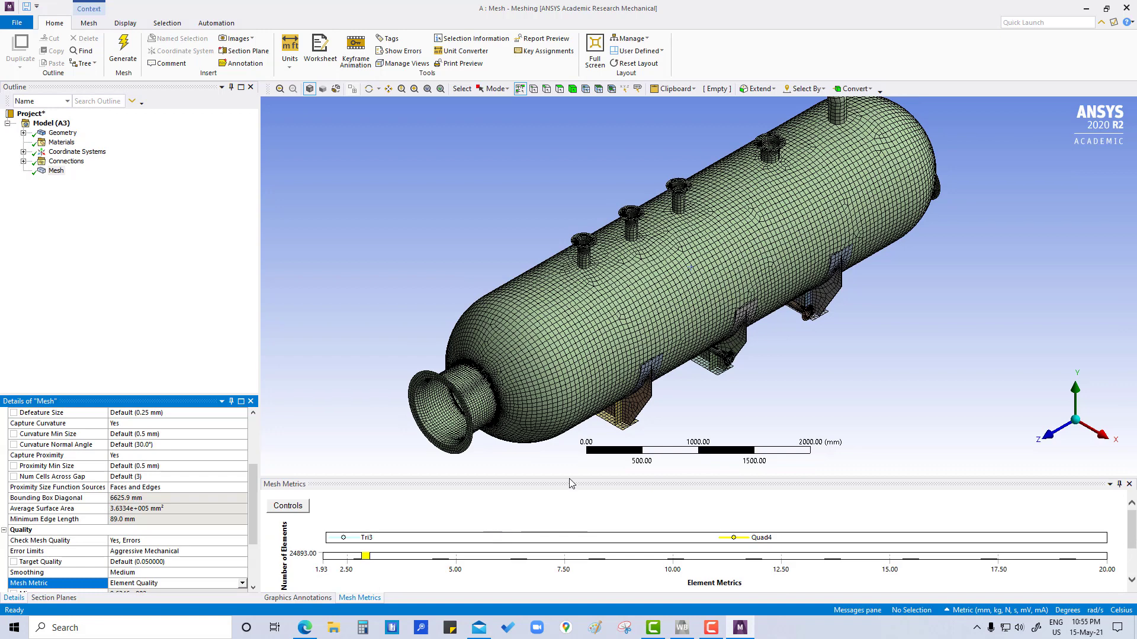
drag(570, 478, 572, 436)
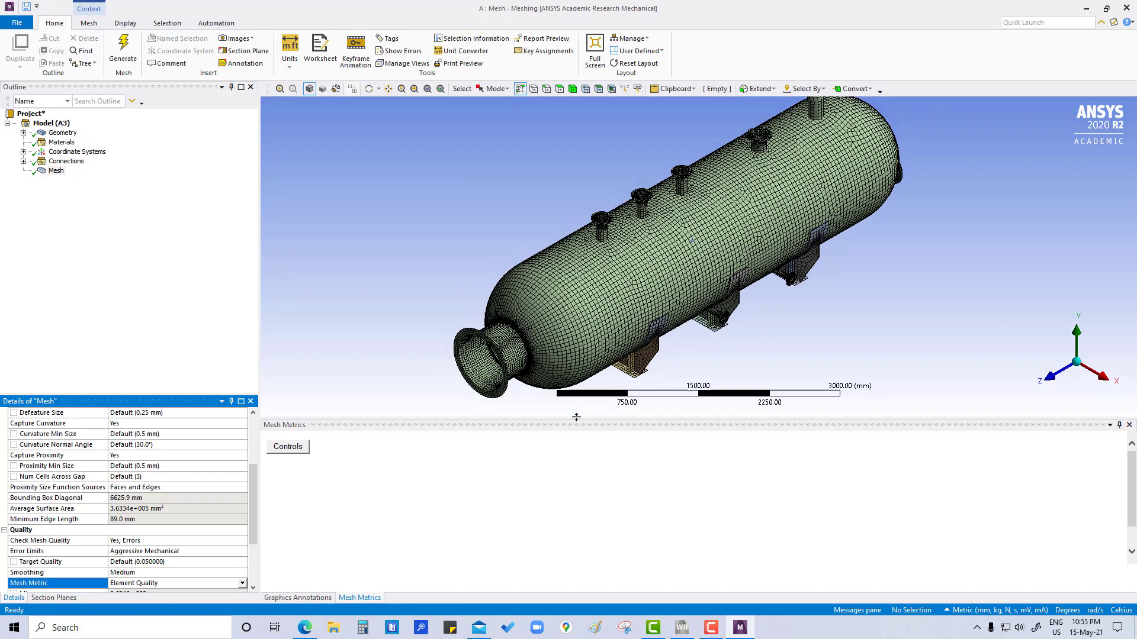
Step: Update the mesh metrics chart's Y-axis and reset its X-axis range in the chart controls
click(295, 450)
click(425, 483)
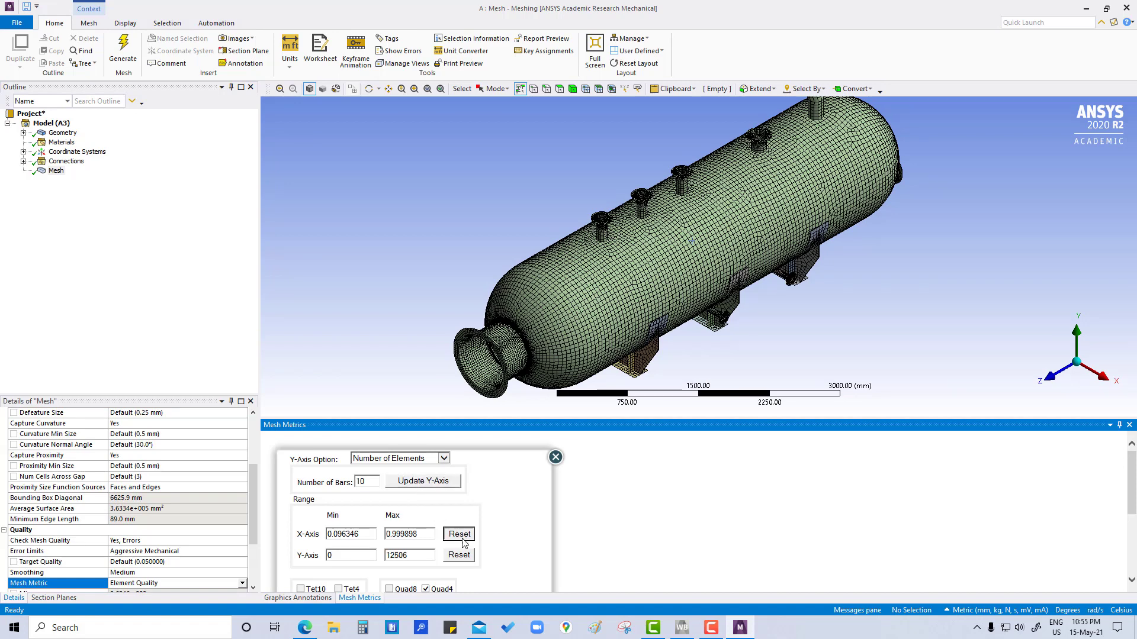
scroll(451, 561, down, 3)
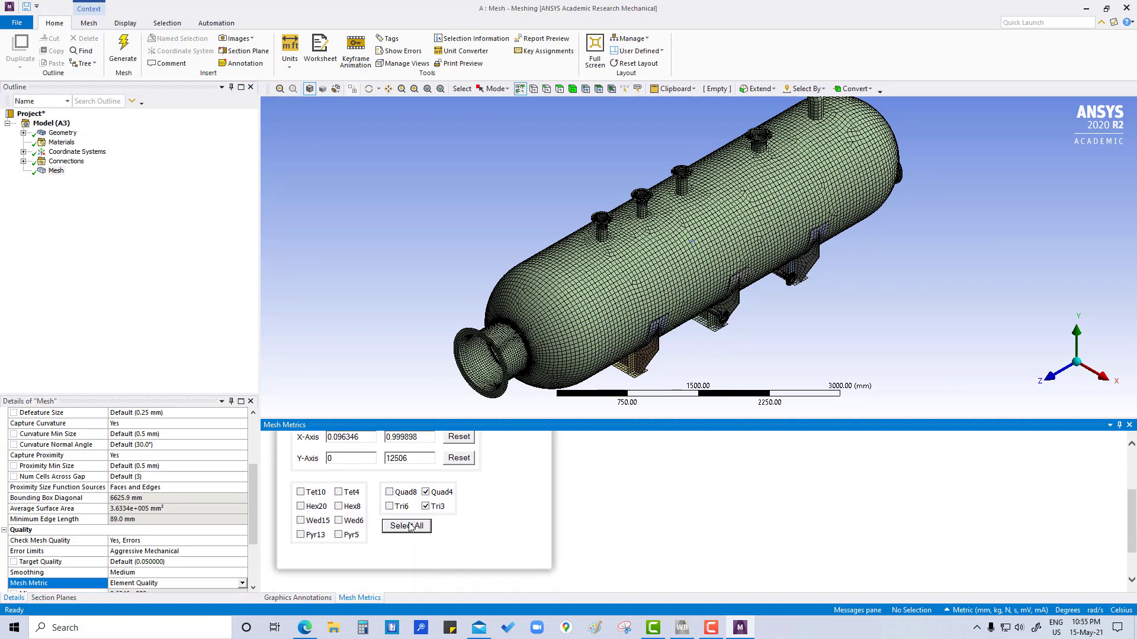
scroll(450, 525, up, 3)
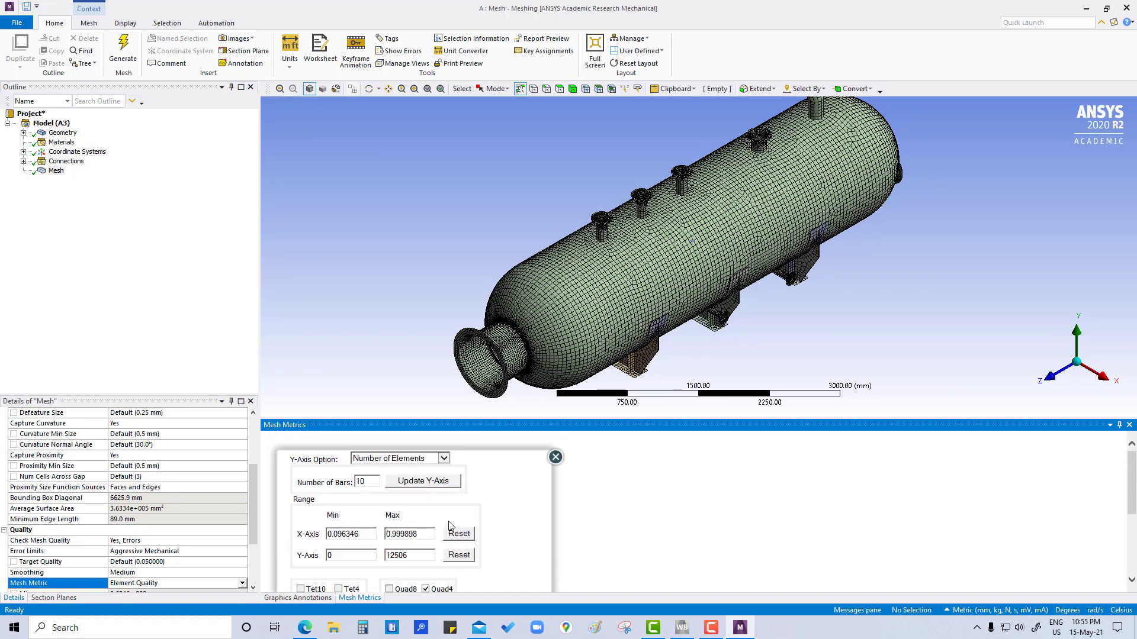
click(555, 457)
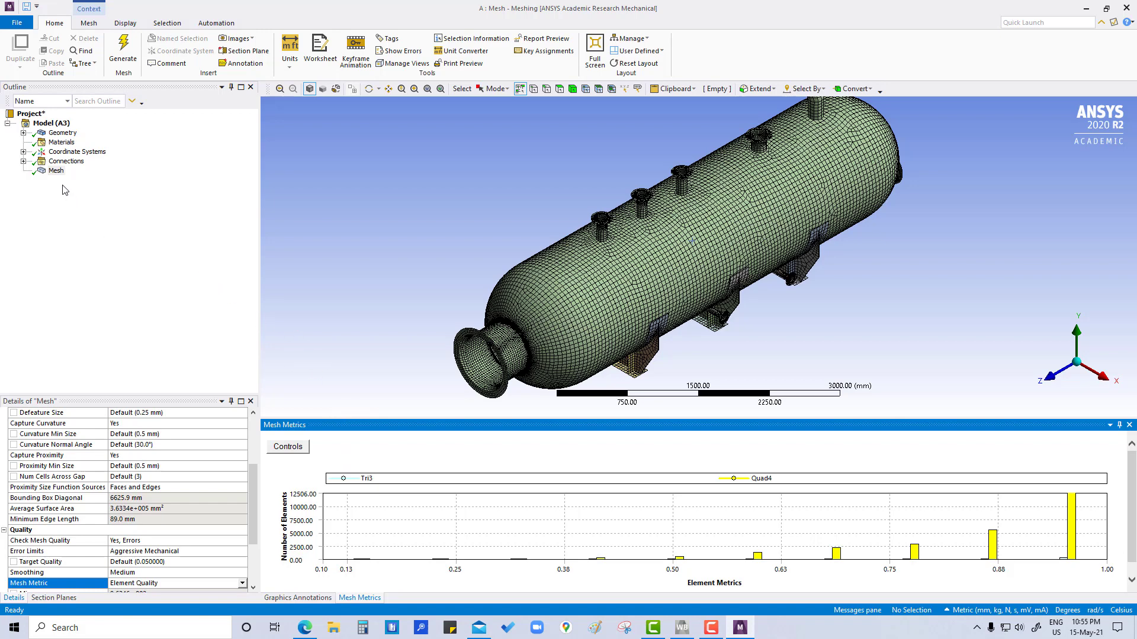
Step: Insert a mesh method control under the Mesh object
right_click(52, 171)
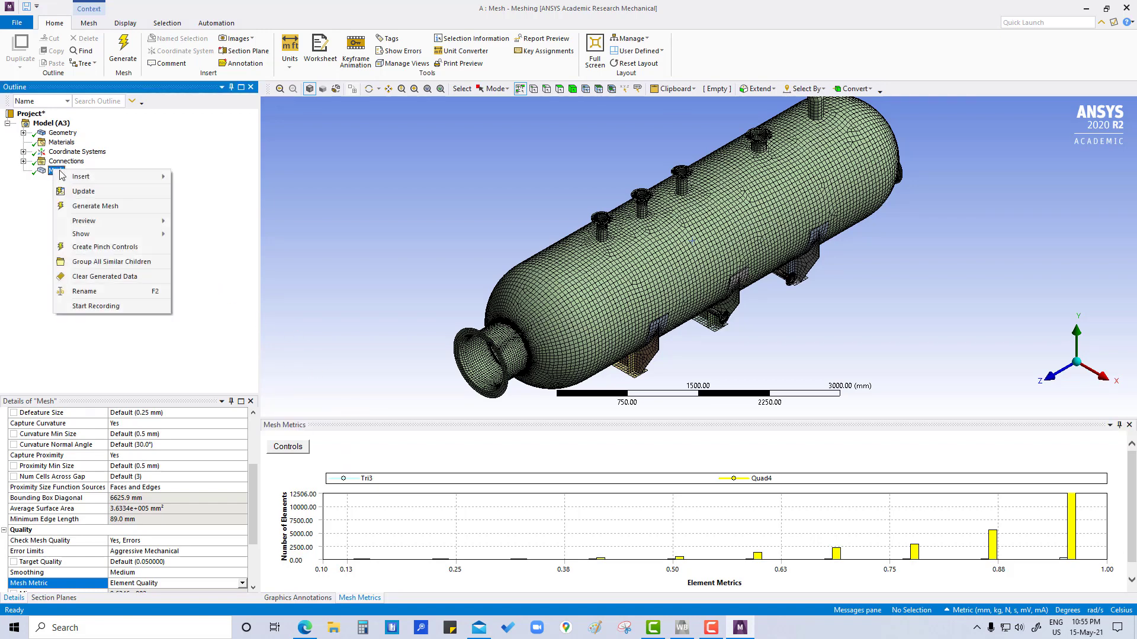
mouse_move(125, 176)
click(201, 178)
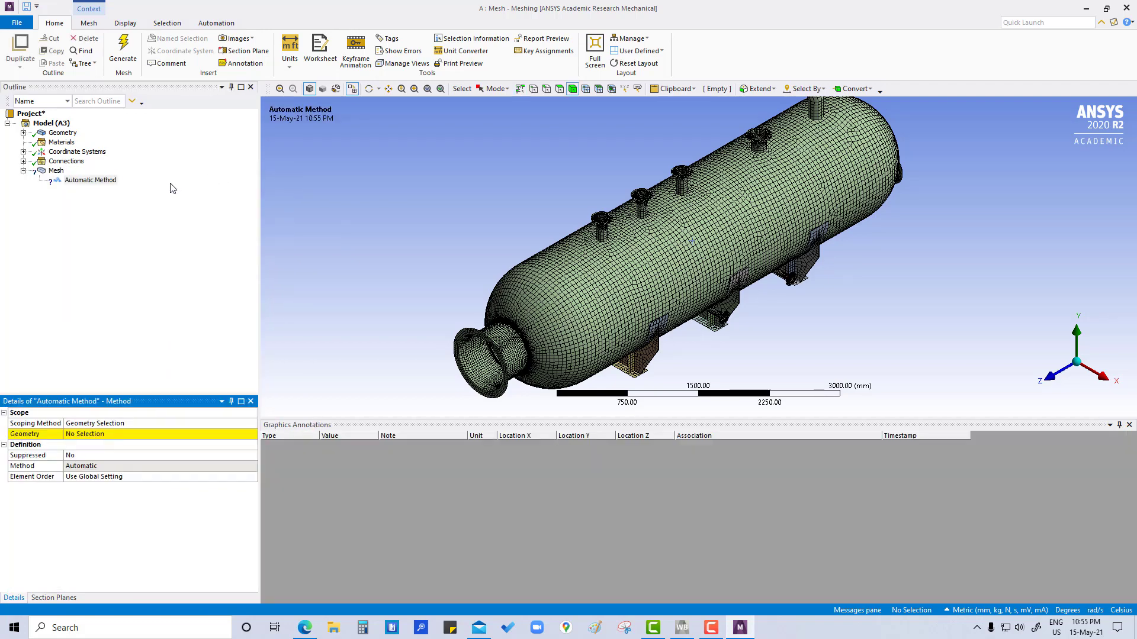
click(77, 181)
Step: Scope the Automatic Method to all bodies of the vessel assembly
scroll(592, 296, up, 2)
scroll(591, 296, down, 3)
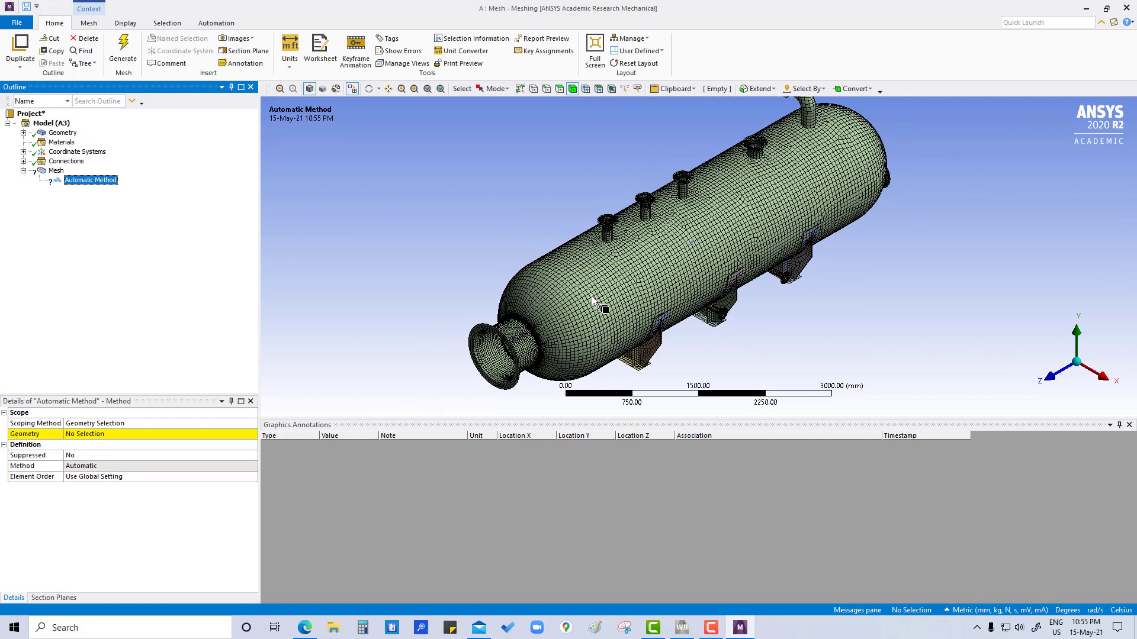
right_click(612, 265)
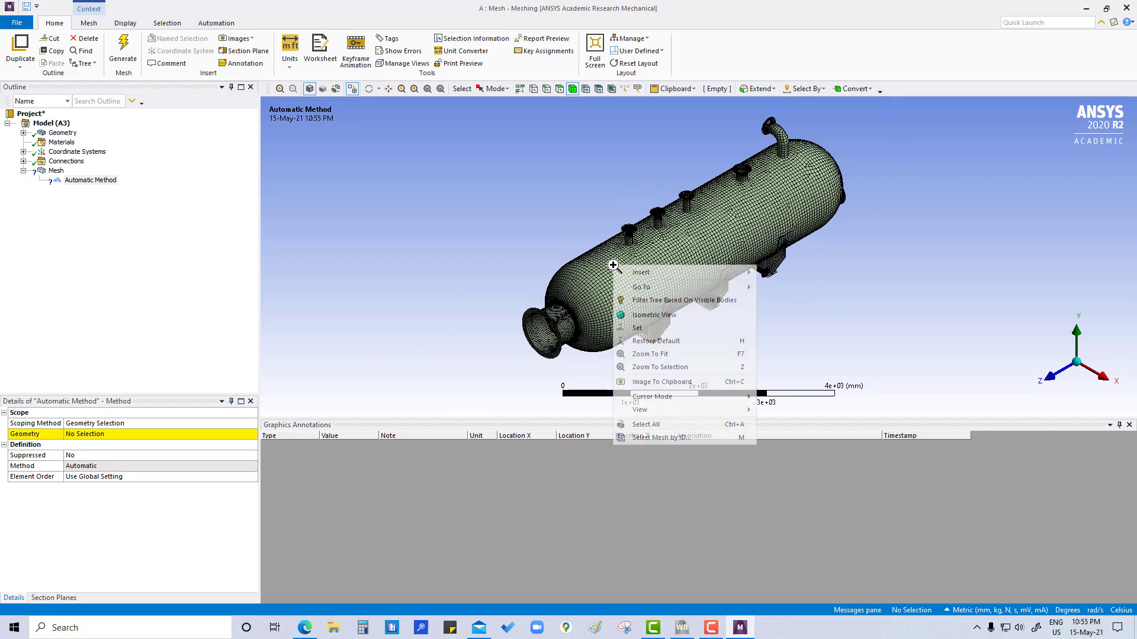
click(648, 424)
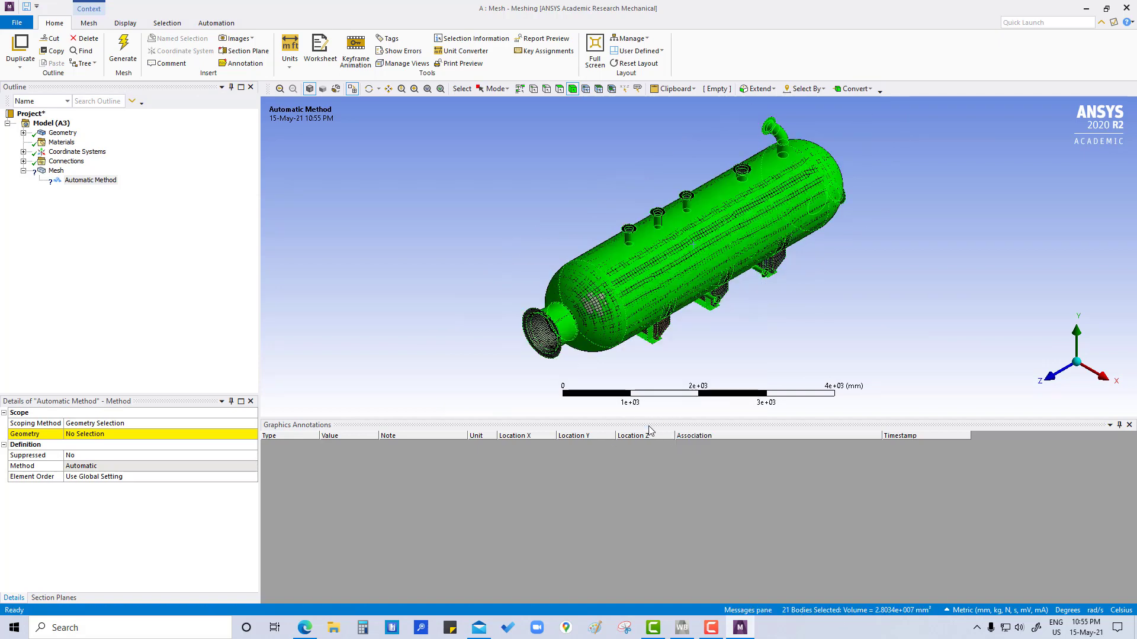
click(95, 434)
click(109, 434)
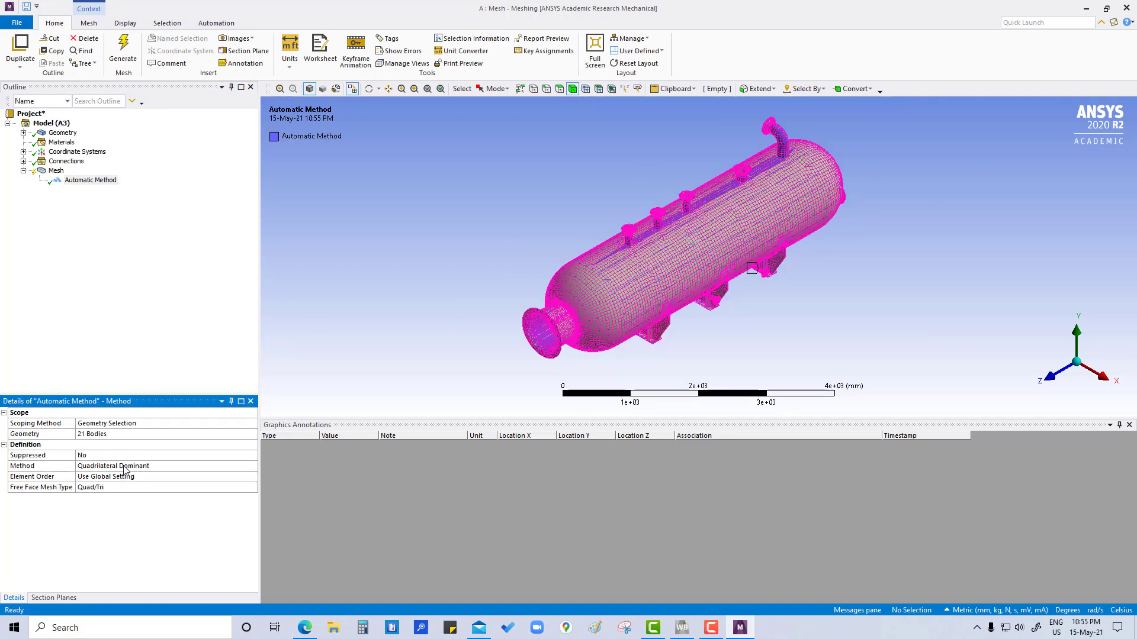
Step: Set the method type of the mesh control to MultiZone Quad/Tri
click(212, 466)
click(253, 468)
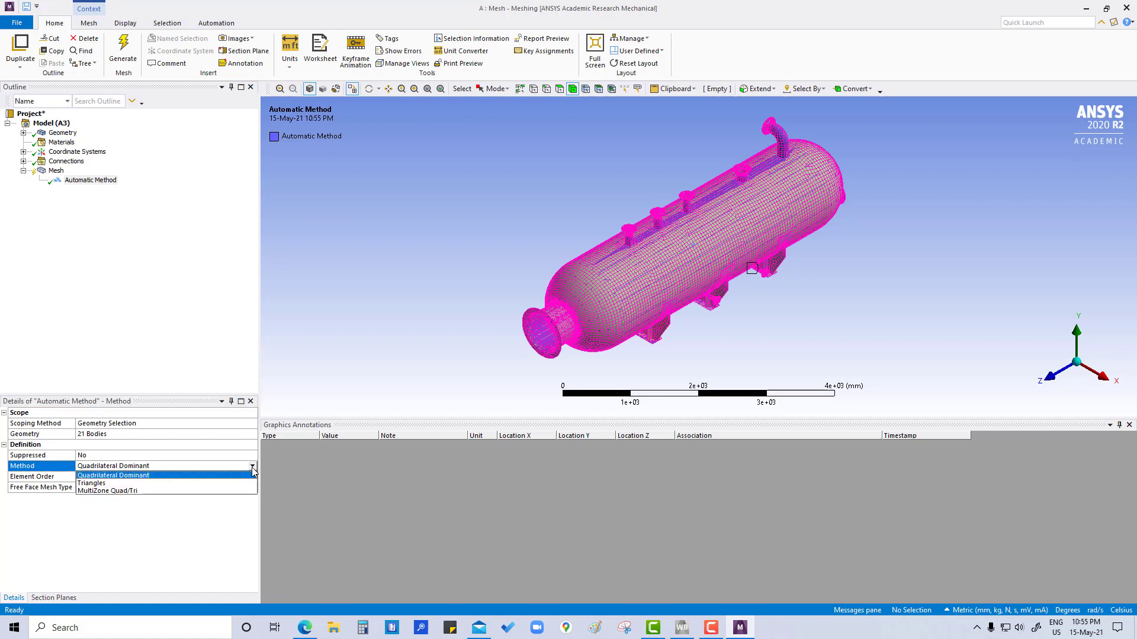
click(129, 491)
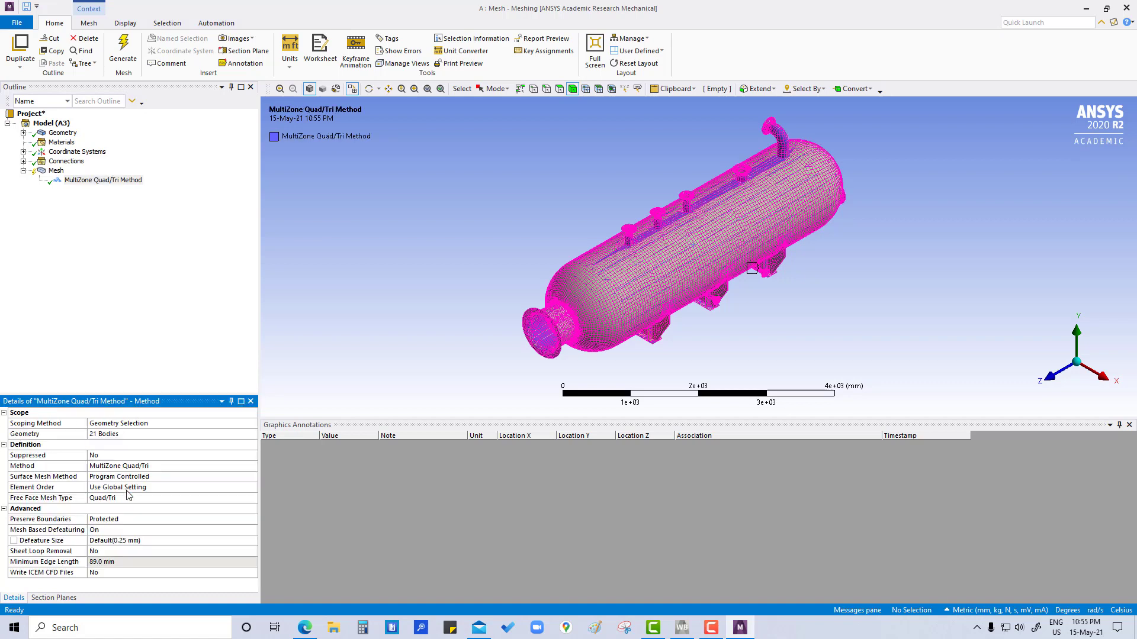
Step: Set the MultiZone Quad/Tri method's surface mesh method to Uniform and its free face mesh type to All Quad
click(133, 476)
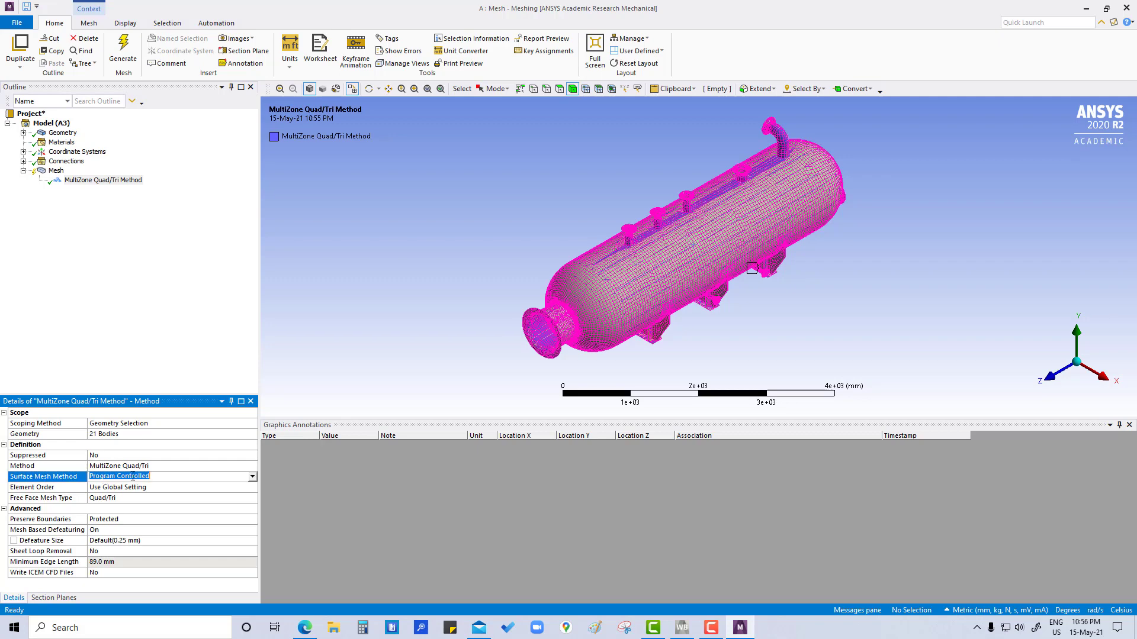
click(252, 477)
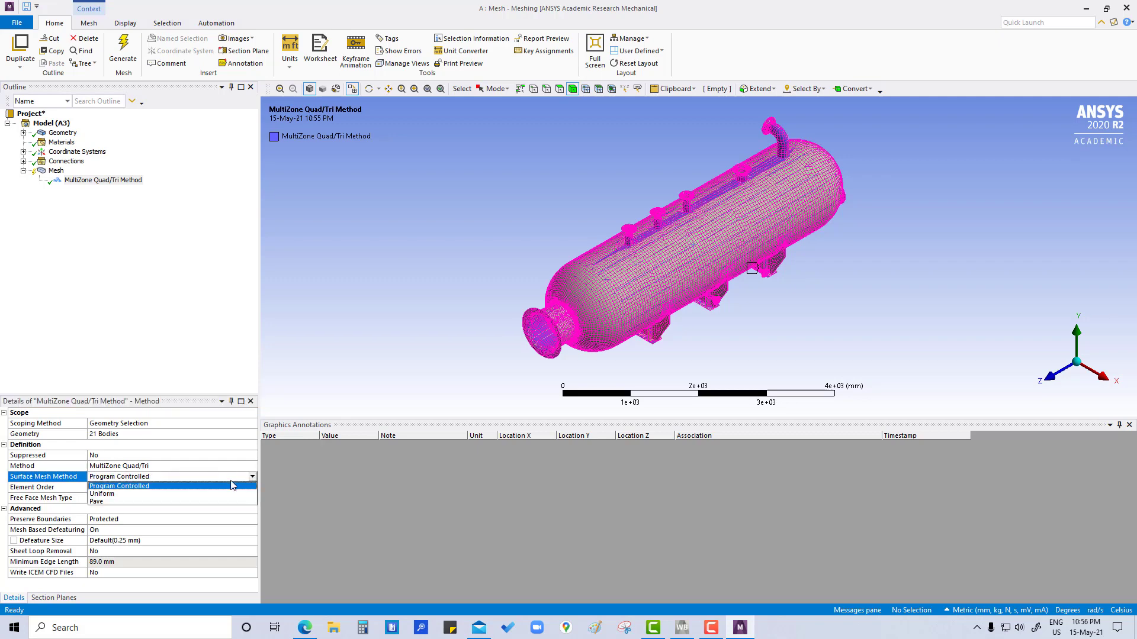
click(124, 497)
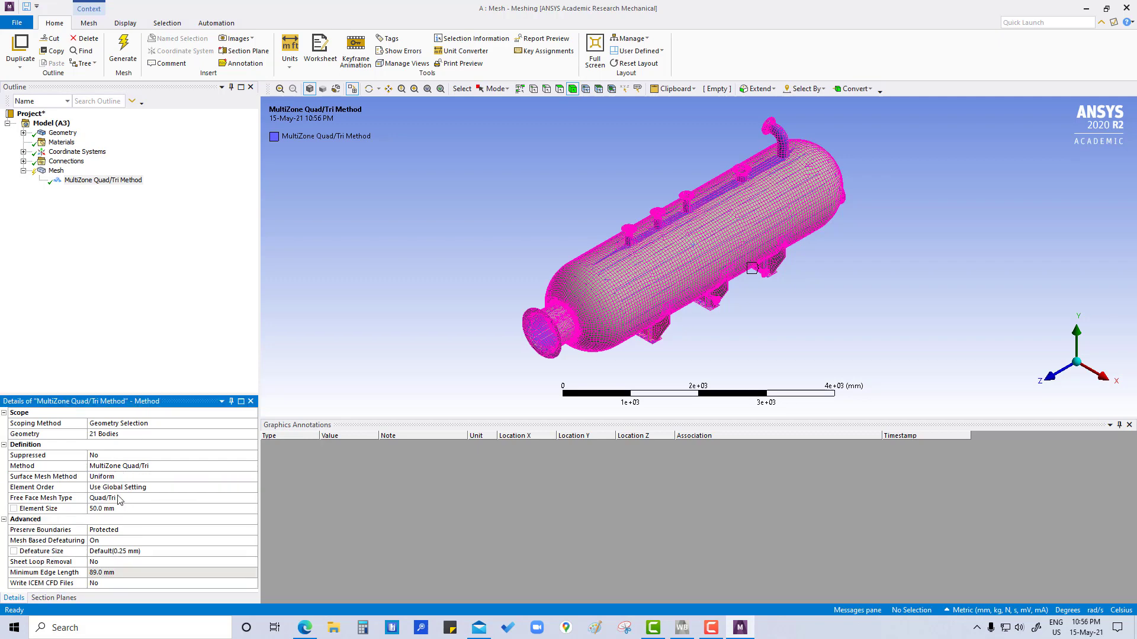
click(123, 498)
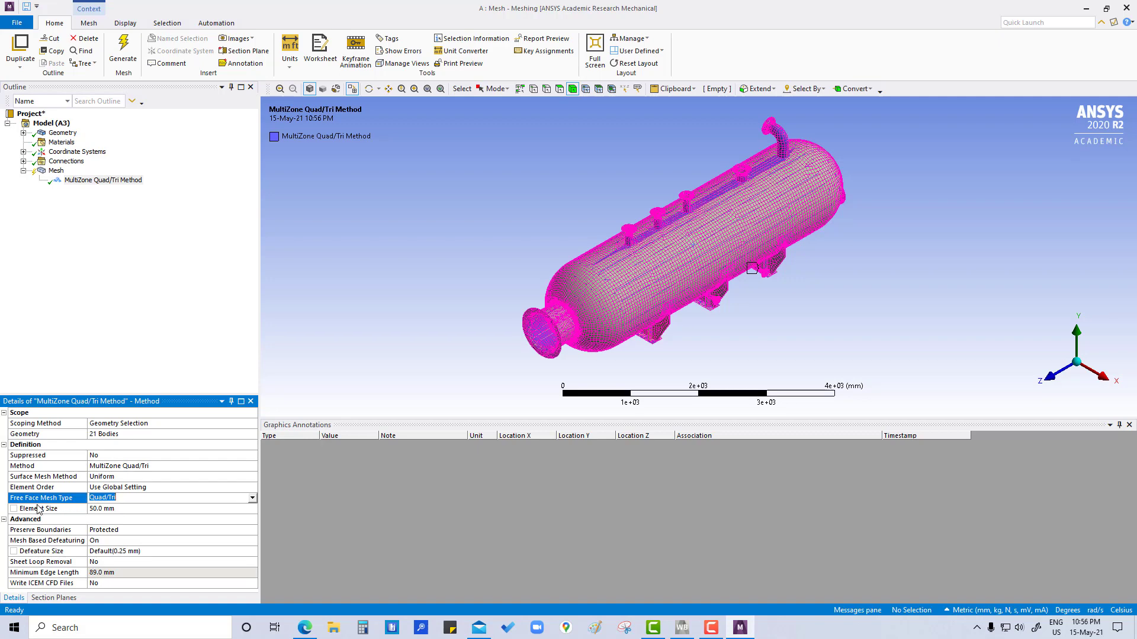
click(253, 498)
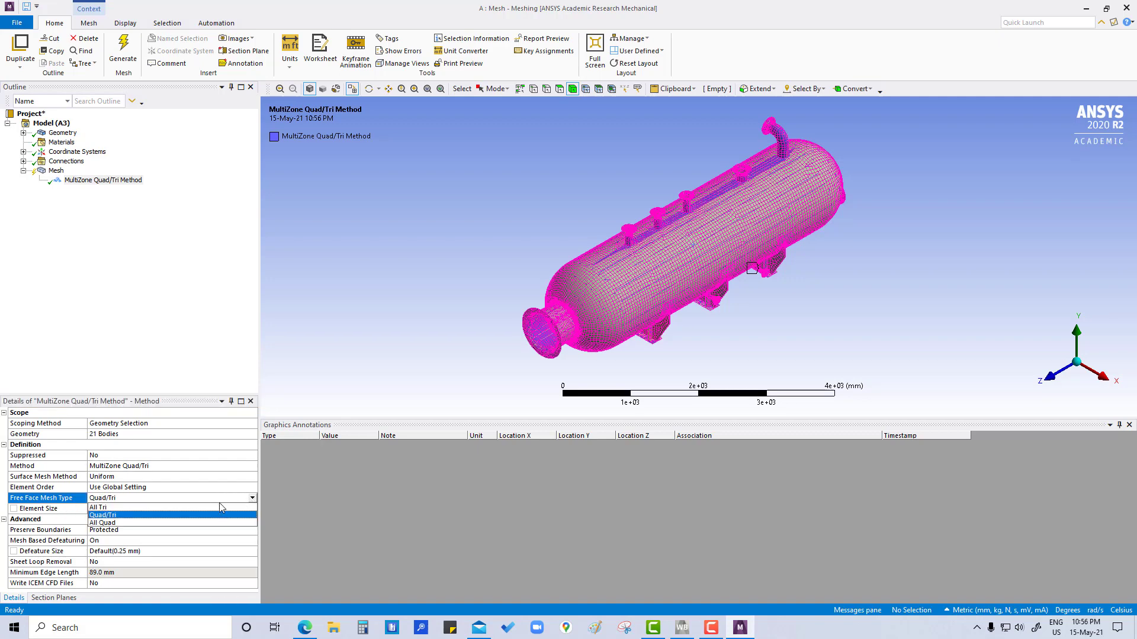
click(113, 527)
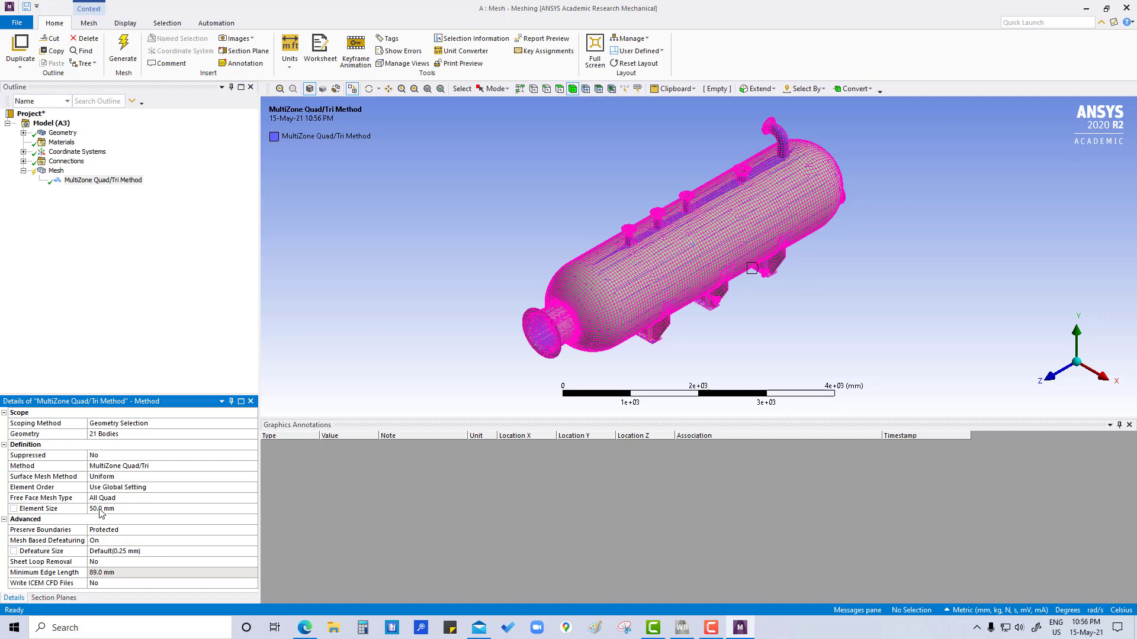
Step: Regenerate the vessel mesh with the MultiZone Quad/Tri method applied
right_click(58, 176)
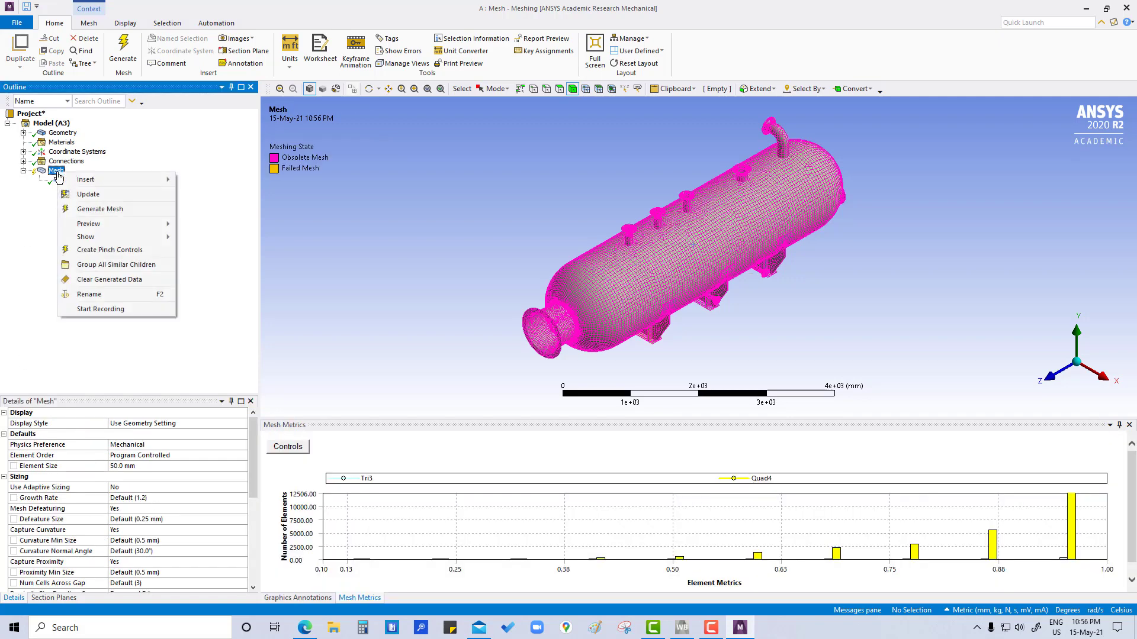
click(104, 213)
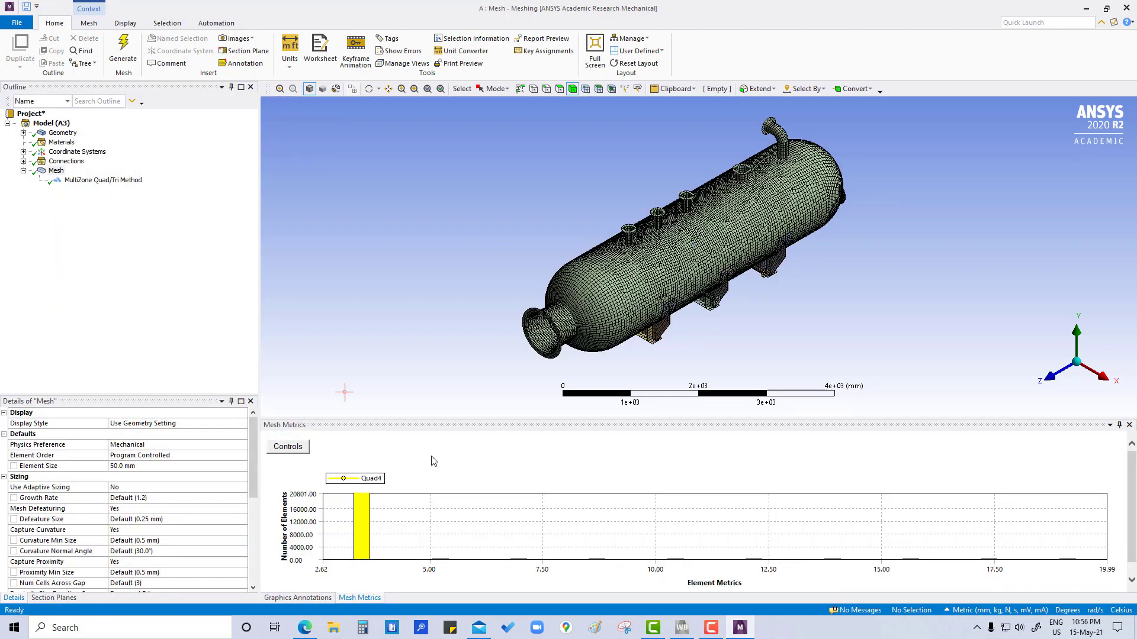
Step: Update the mesh metrics chart's Y-axis for the regenerated mesh and reset its Y-axis range
click(287, 448)
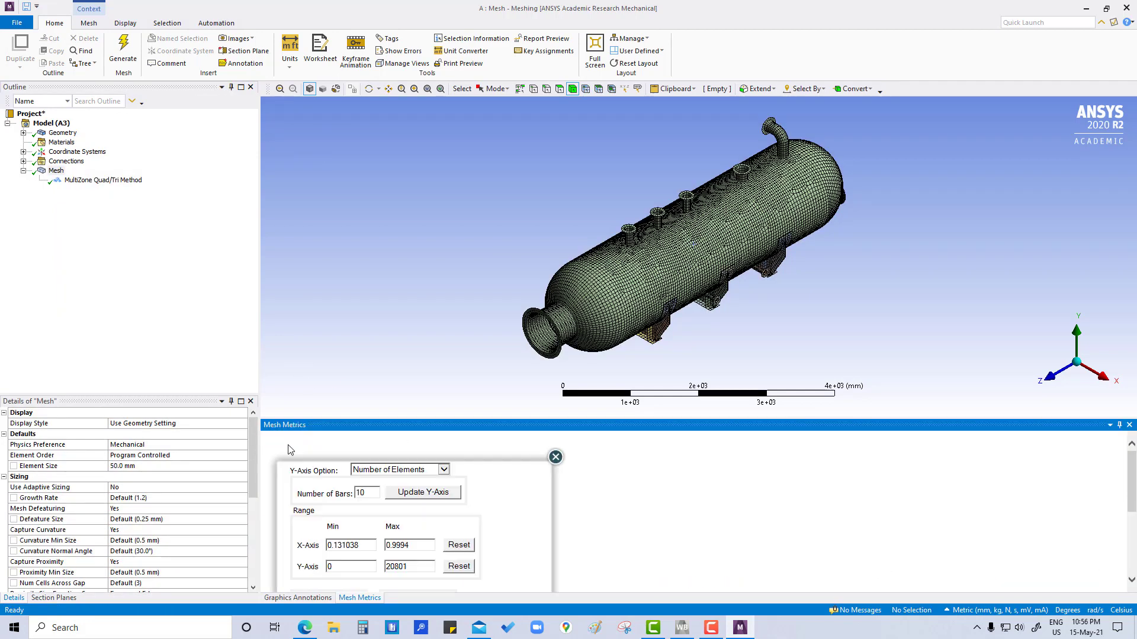
click(435, 493)
click(459, 565)
scroll(468, 565, down, 2)
scroll(468, 565, down, 2)
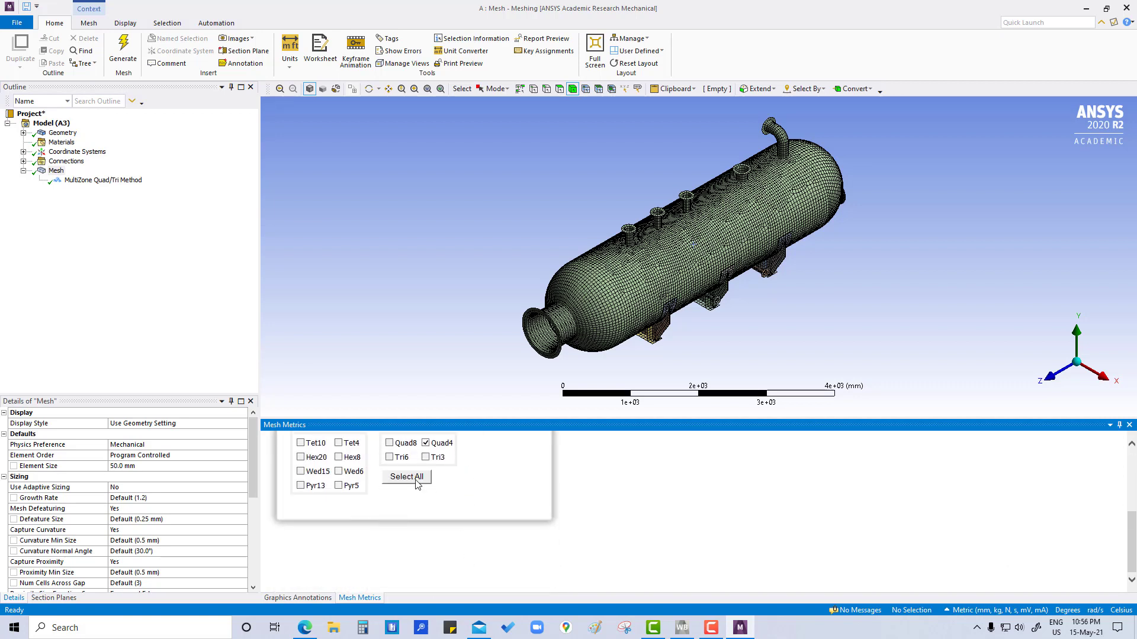
scroll(562, 464, up, 4)
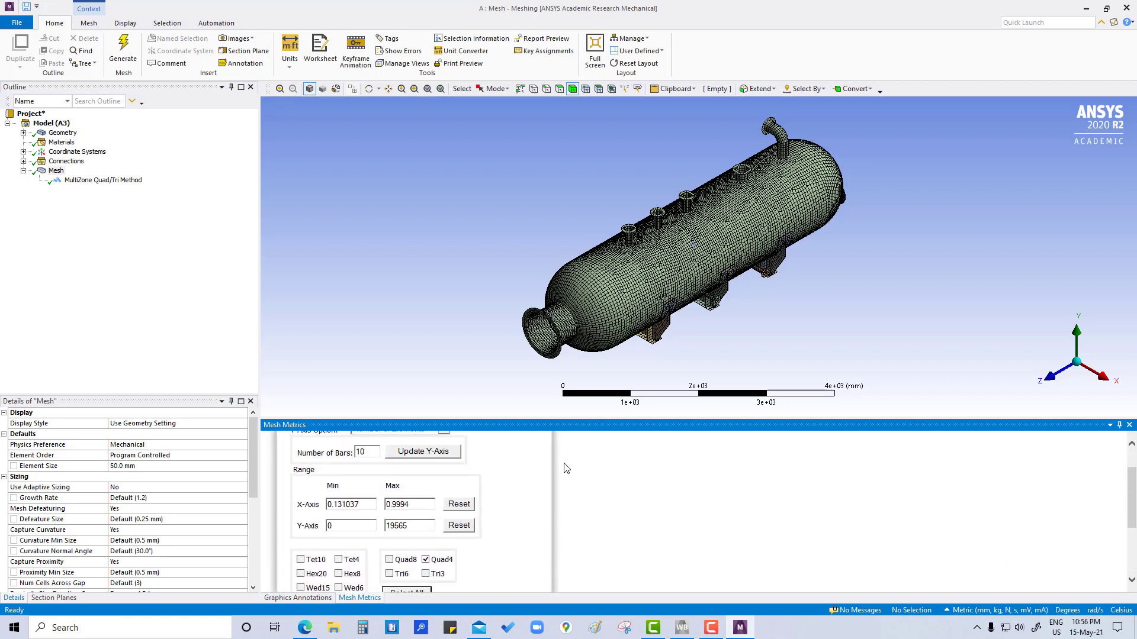
click(558, 464)
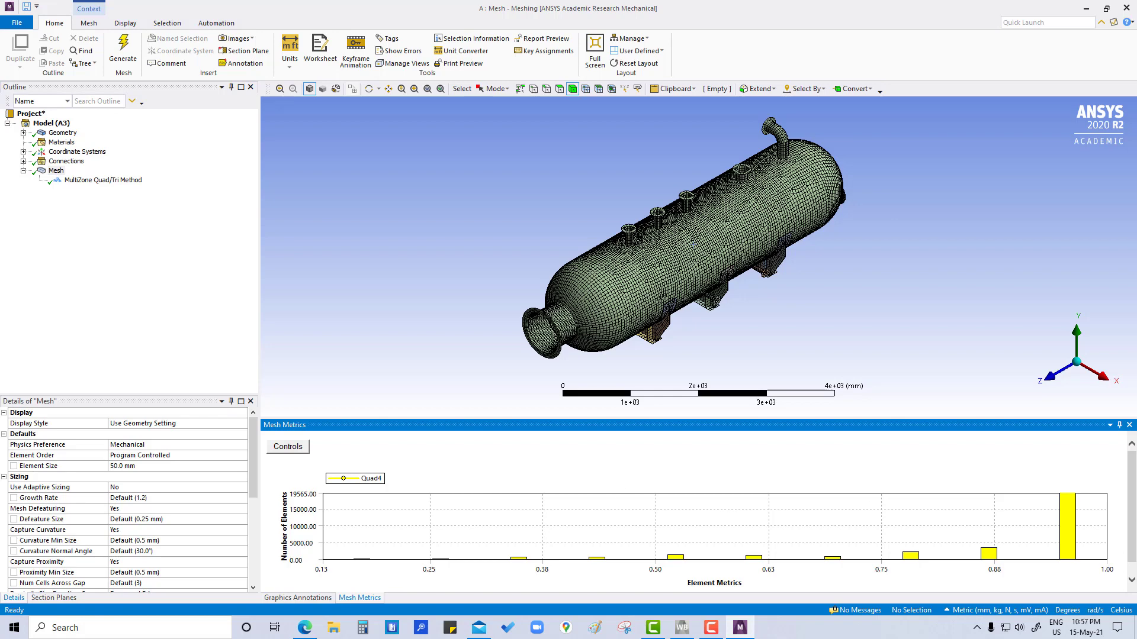
Step: Isolate the elements of the two highest-quality bars in the mesh metrics chart, one bar at a time, and restore the full mesh
click(1070, 520)
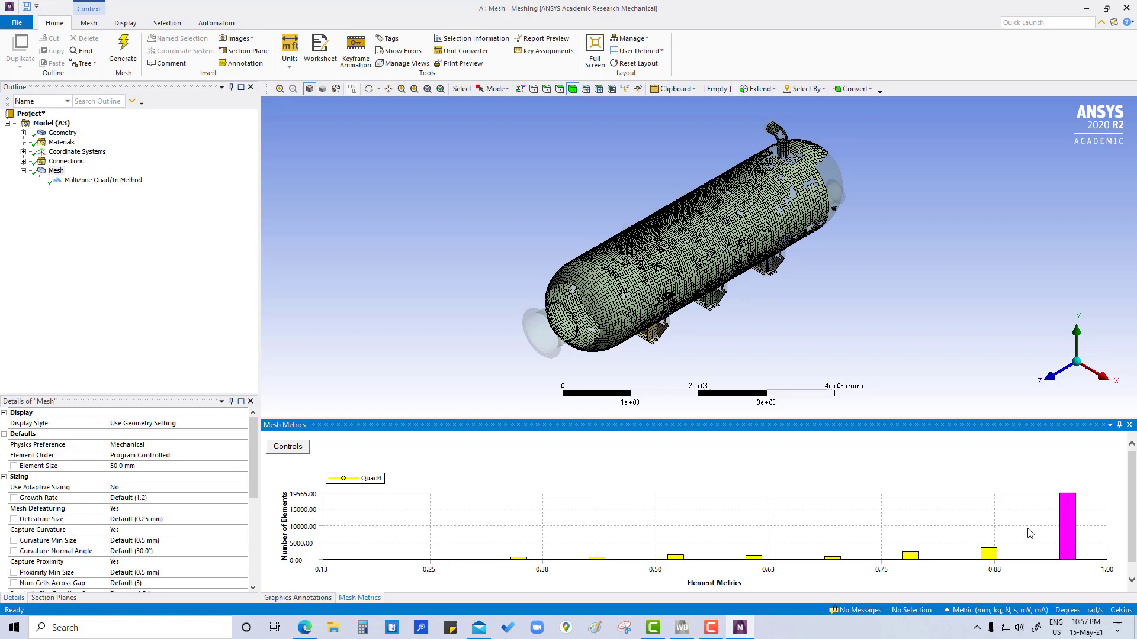
click(992, 557)
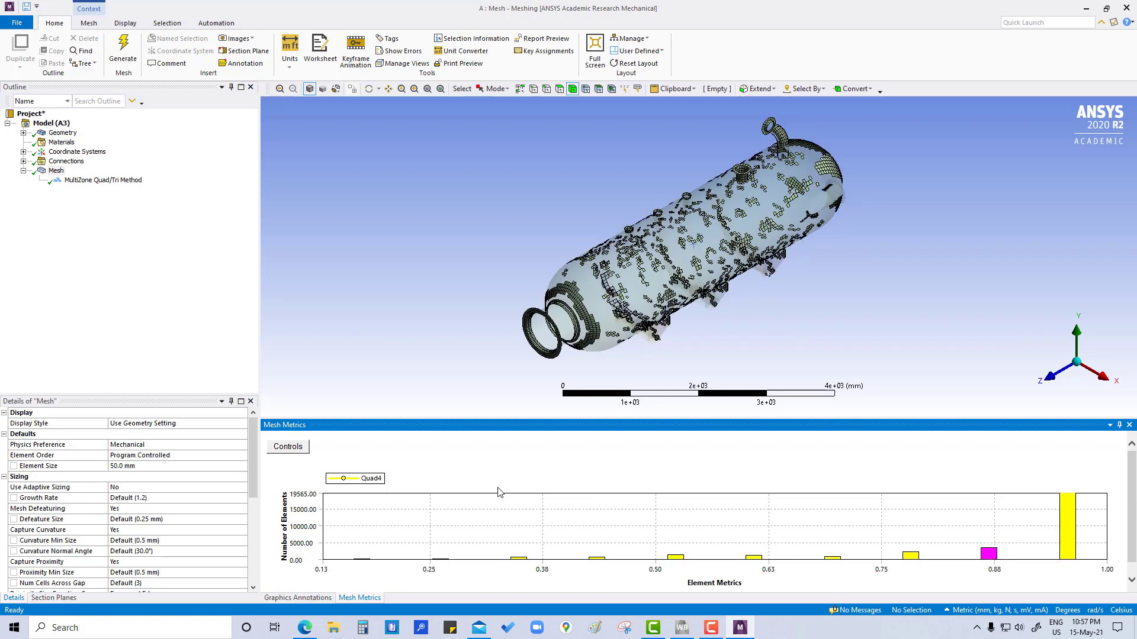
click(489, 474)
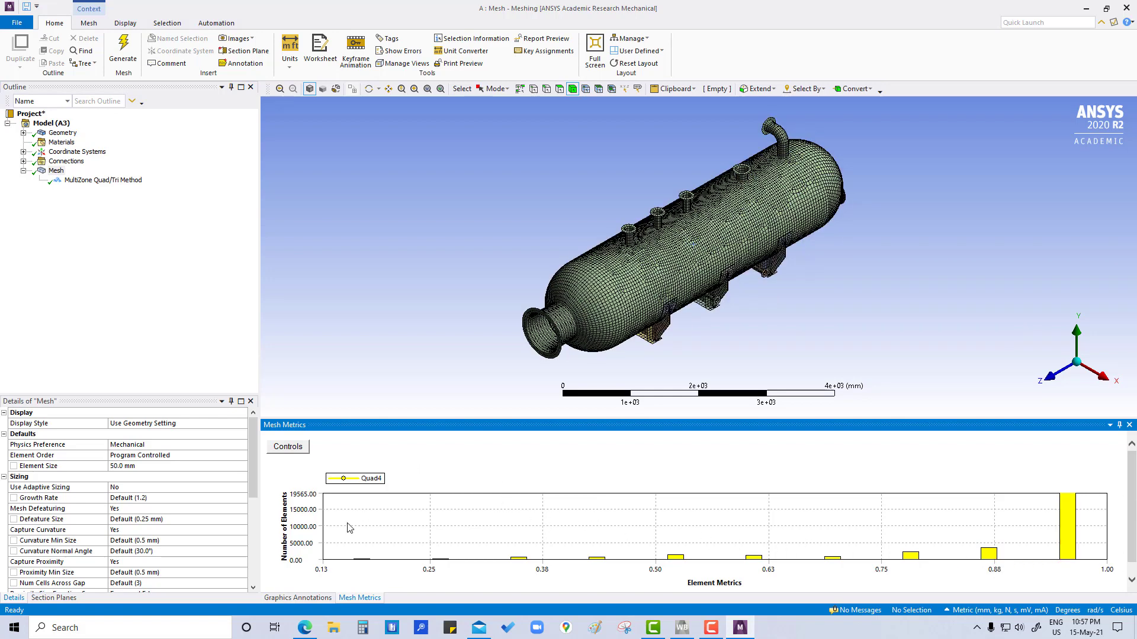
Step: Isolate the elements of the lowest-quality bar, examine where they lie on the vessel, and restore the full mesh display
click(362, 560)
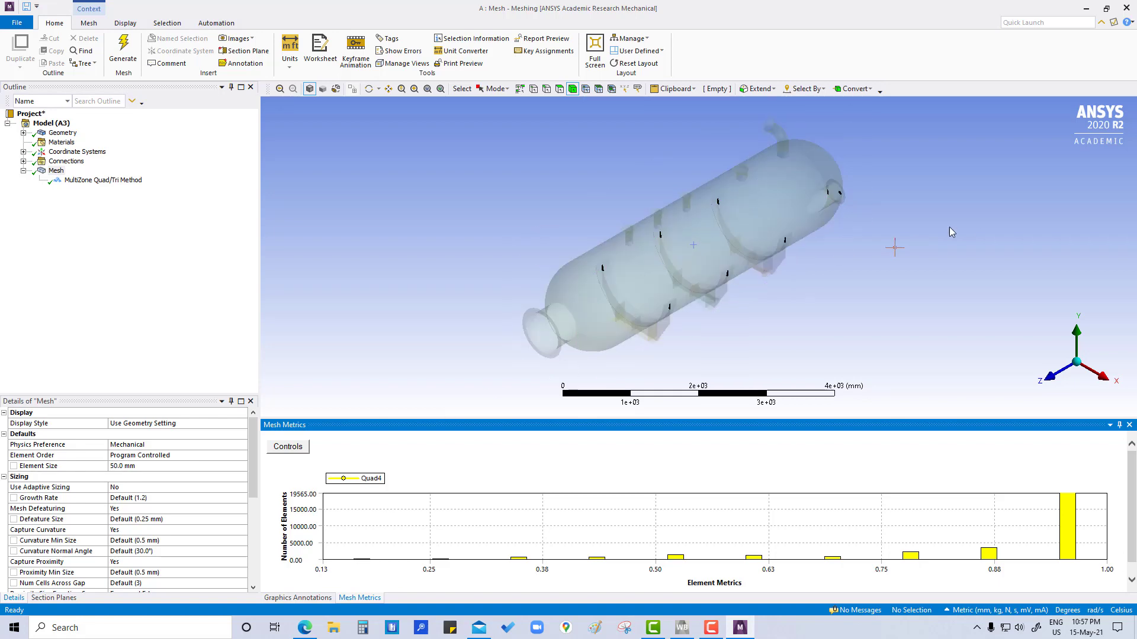
middle_drag(949, 233, 899, 231)
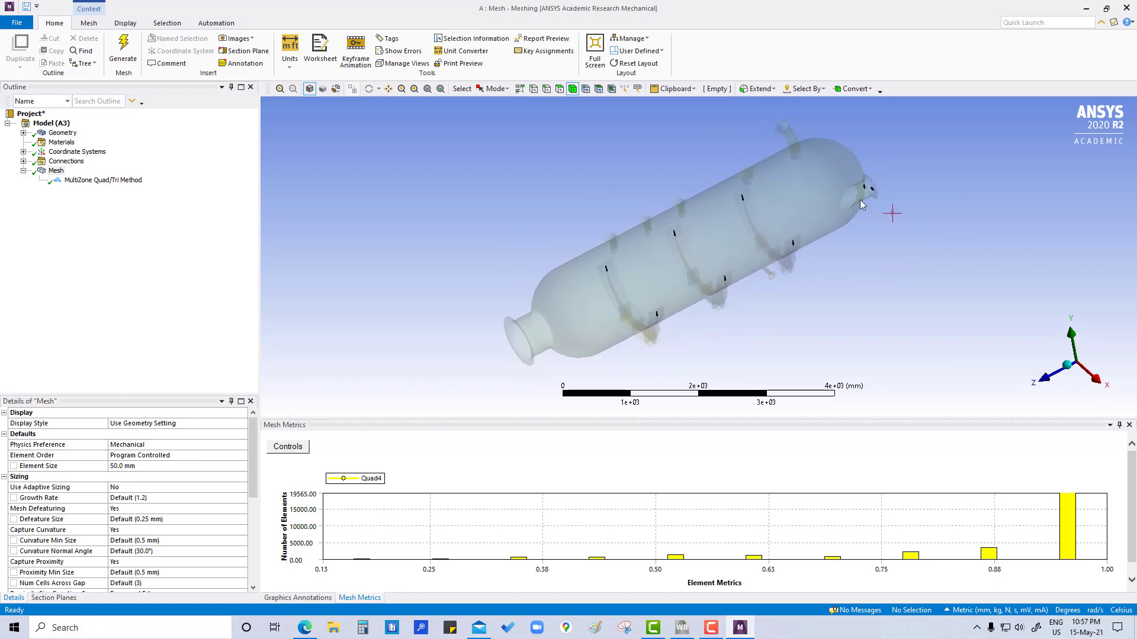
scroll(871, 213, up, 1)
scroll(871, 196, down, 4)
scroll(759, 247, up, 5)
scroll(782, 200, up, 2)
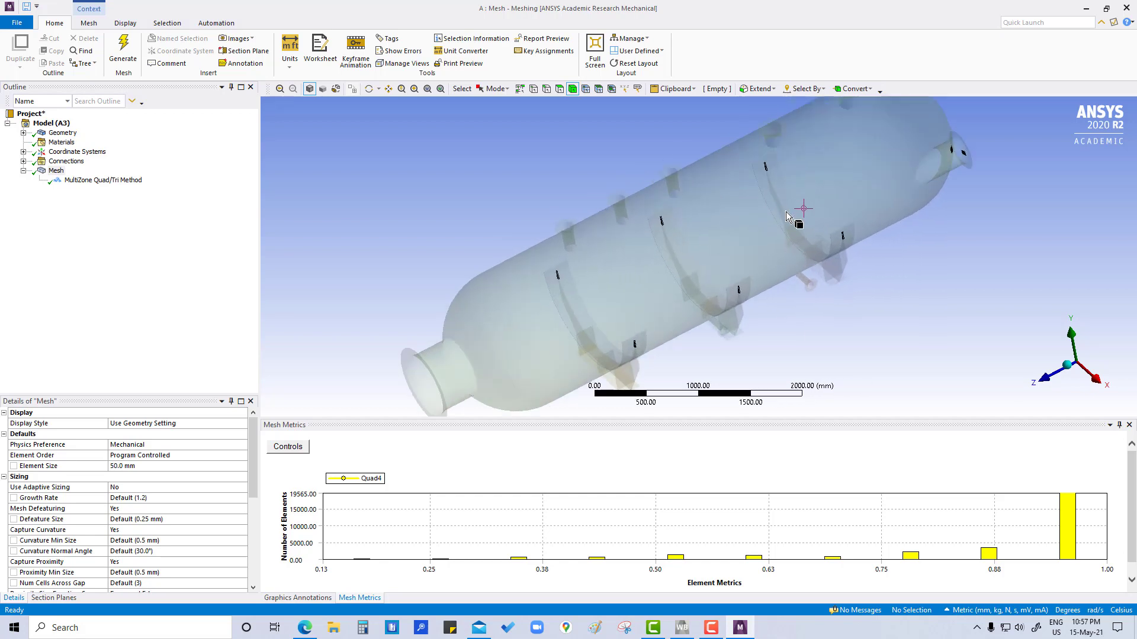
ctrl+middle_drag(828, 253, 782, 332)
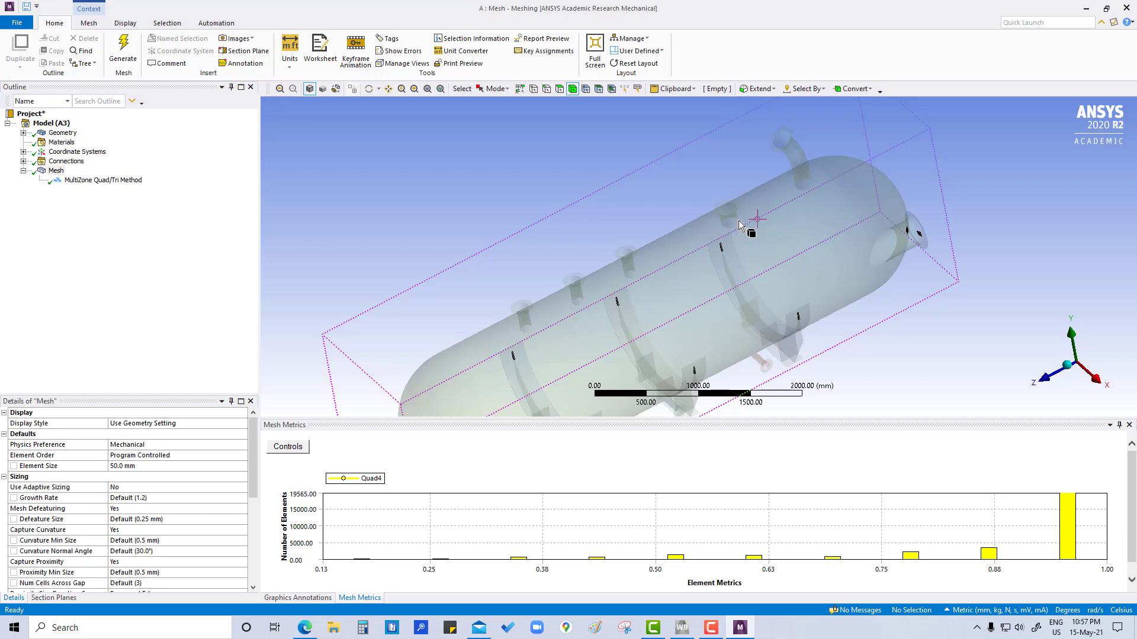
middle_drag(854, 227, 896, 221)
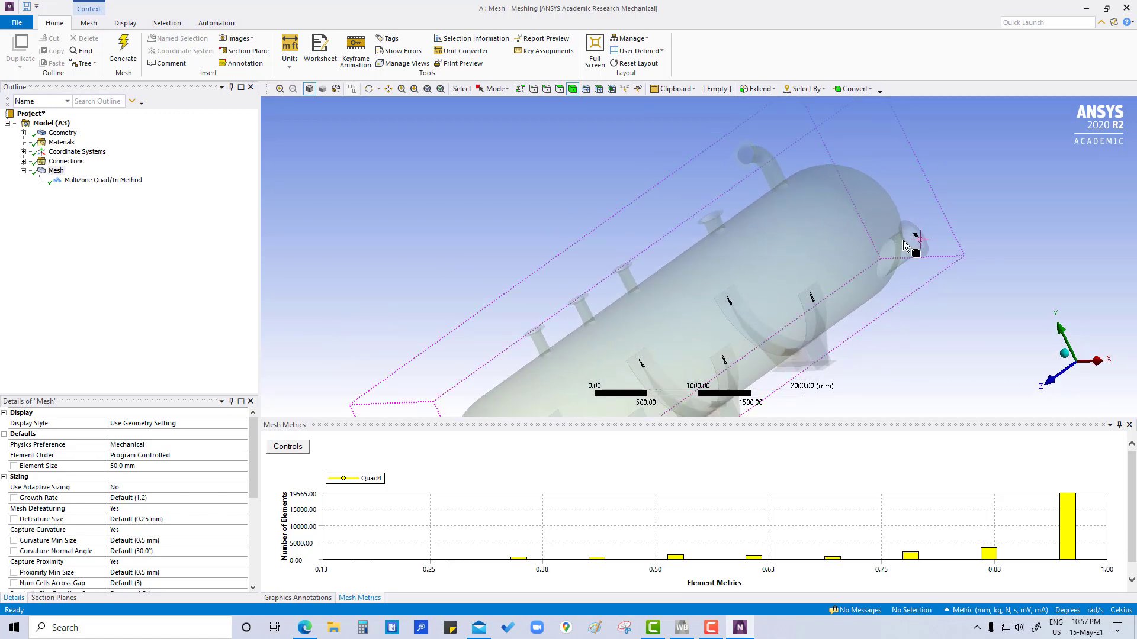
scroll(589, 301, up, 3)
scroll(588, 297, down, 5)
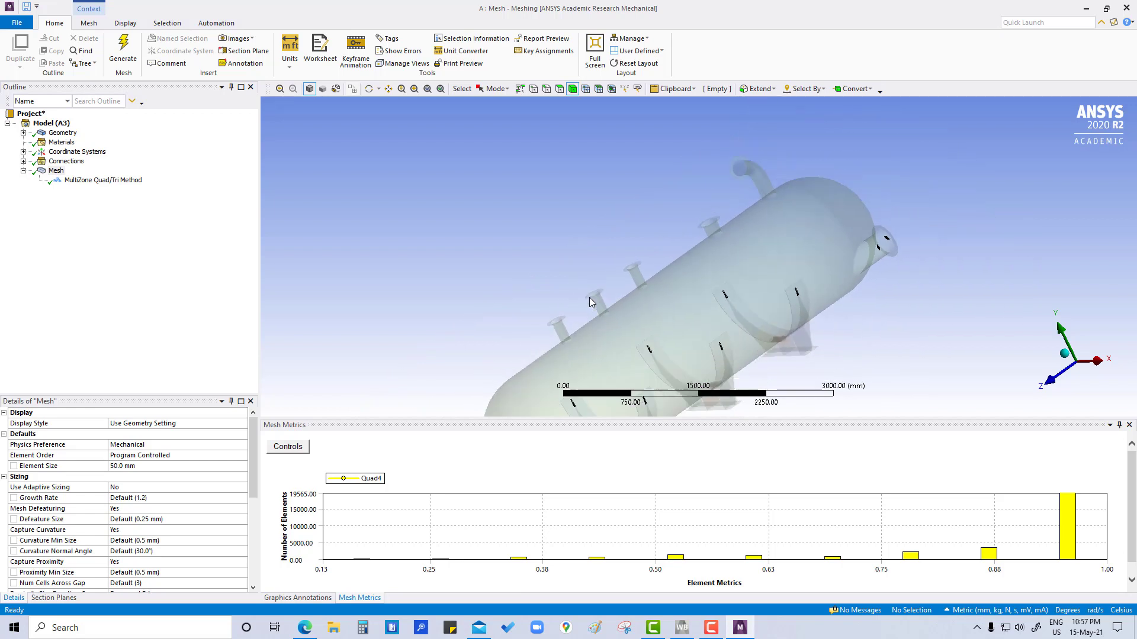
middle_drag(535, 274, 511, 274)
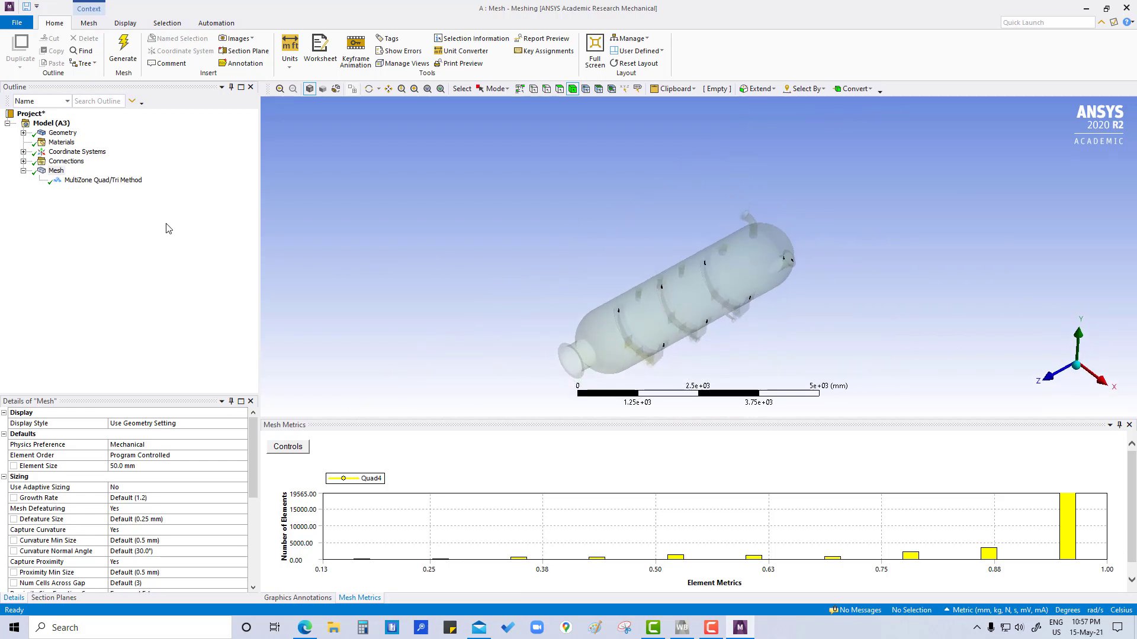
click(410, 468)
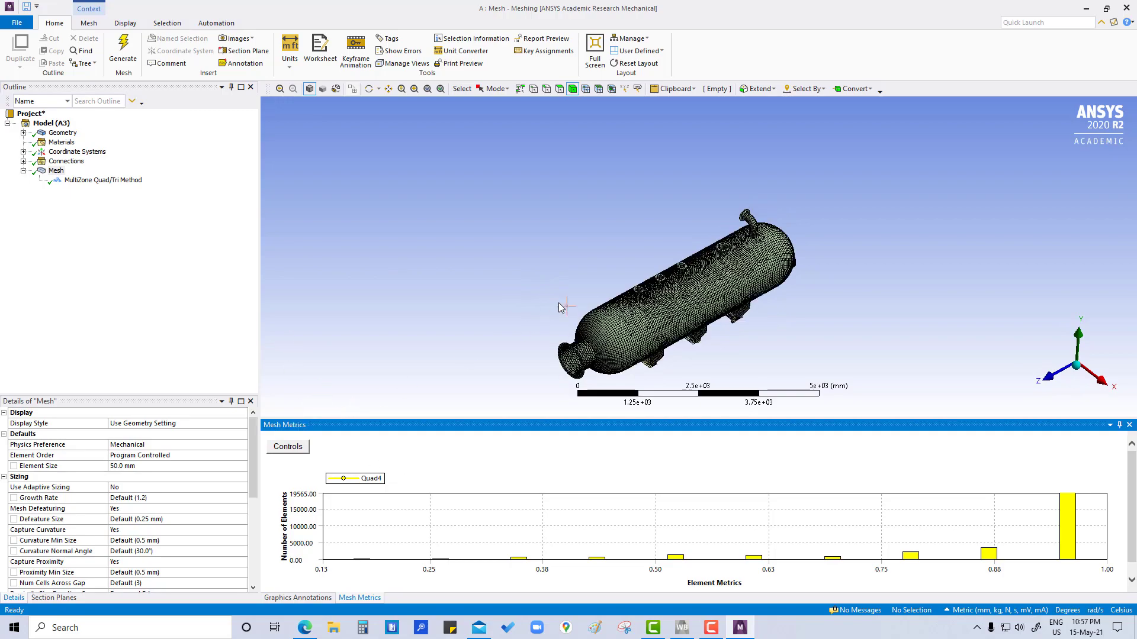
Step: Insert a sizing control under the Mesh object
scroll(566, 306, up, 6)
scroll(592, 331, up, 5)
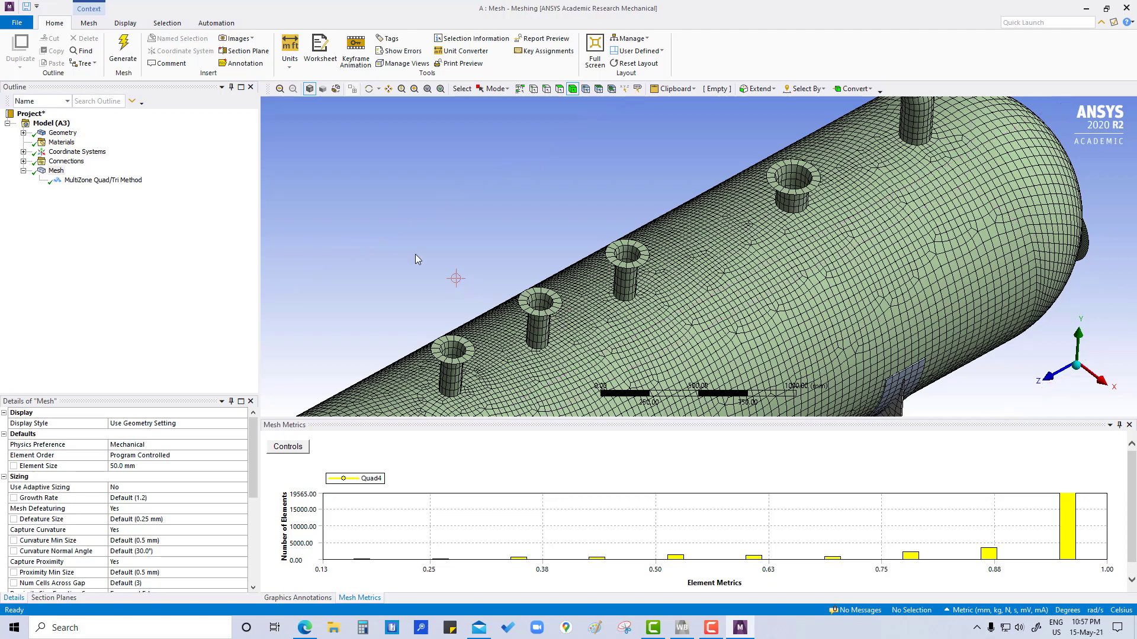
scroll(474, 261, up, 2)
scroll(466, 264, down, 3)
scroll(467, 264, down, 1)
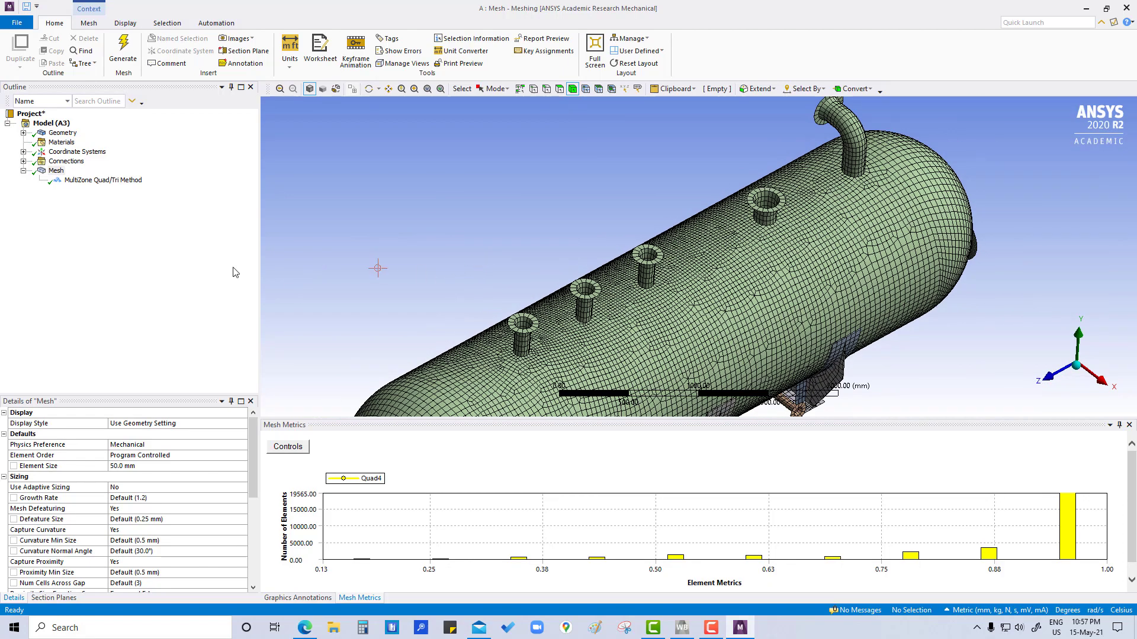
right_click(57, 173)
mouse_move(119, 173)
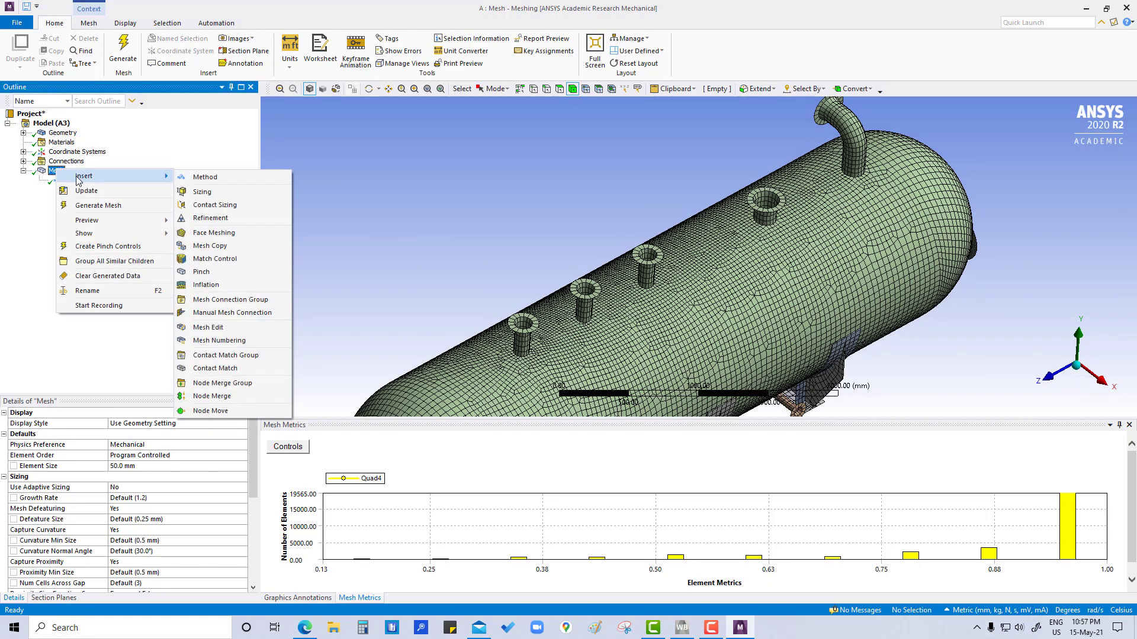
click(201, 188)
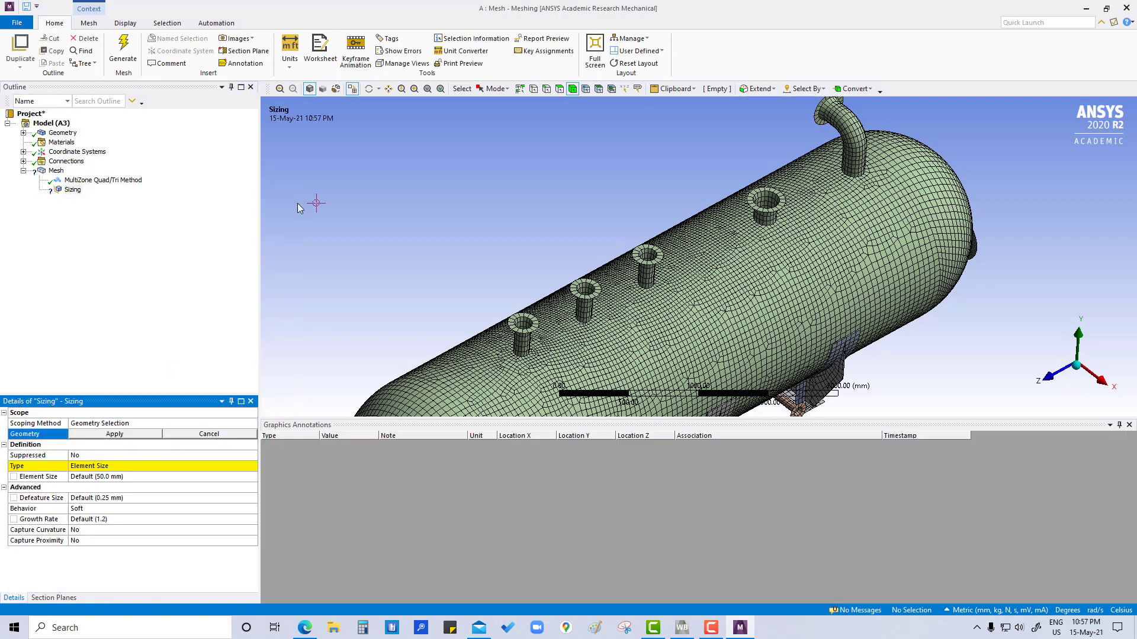
Step: Switch to face selection and select the pipe and flange faces of the first small nozzle for the sizing scope
click(528, 339)
click(394, 233)
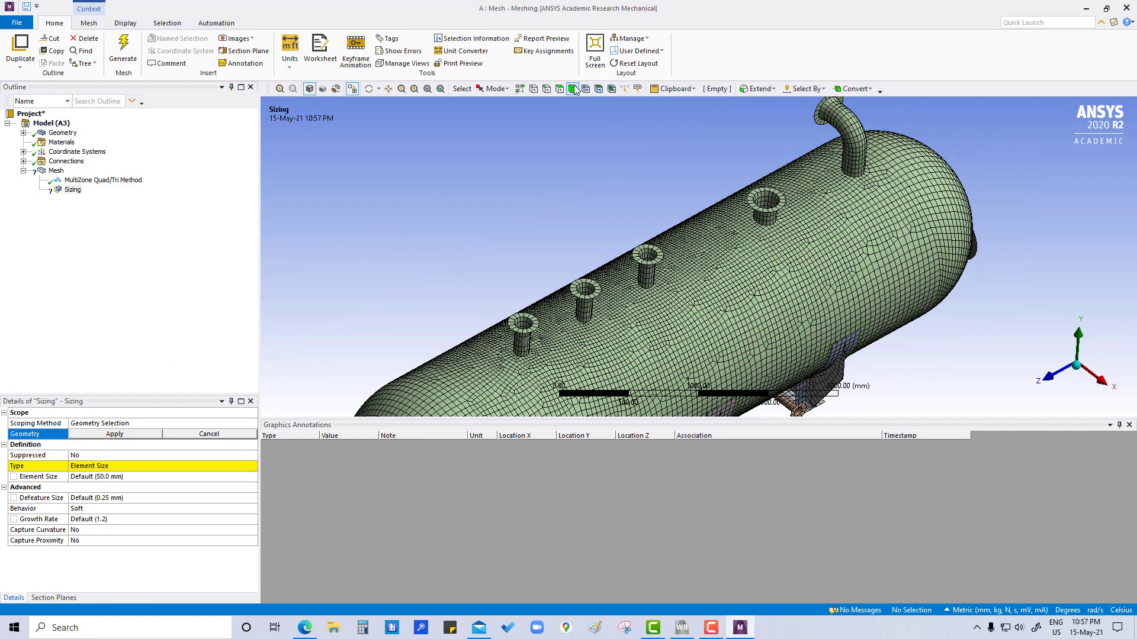
middle_drag(541, 155, 543, 261)
scroll(542, 261, up, 6)
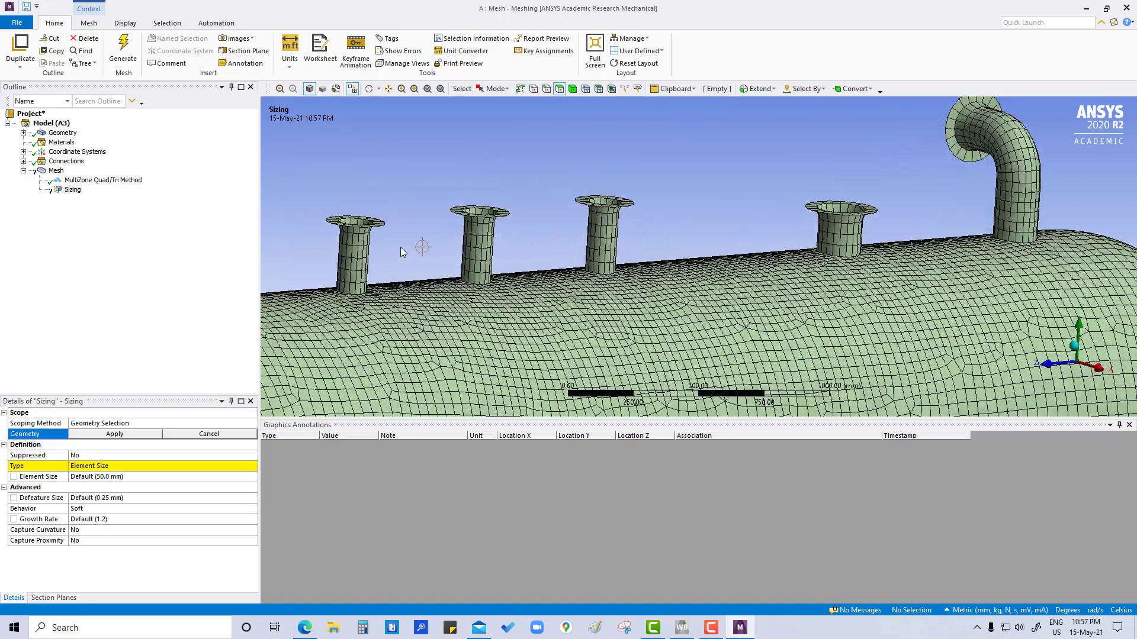
click(356, 244)
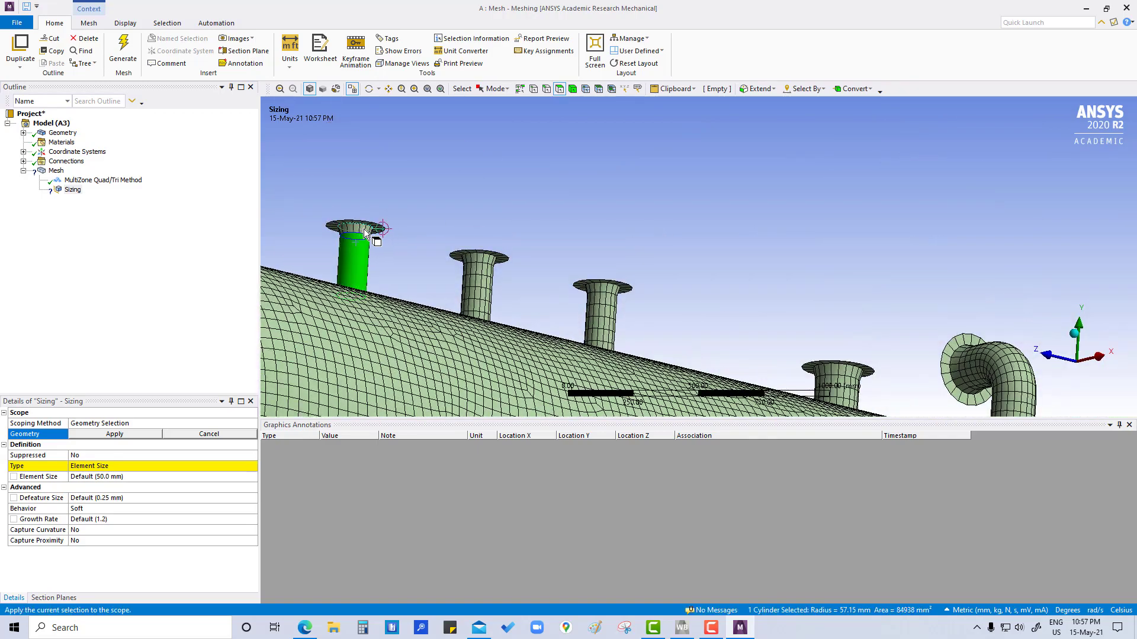
ctrl+click(368, 230)
ctrl+click(378, 229)
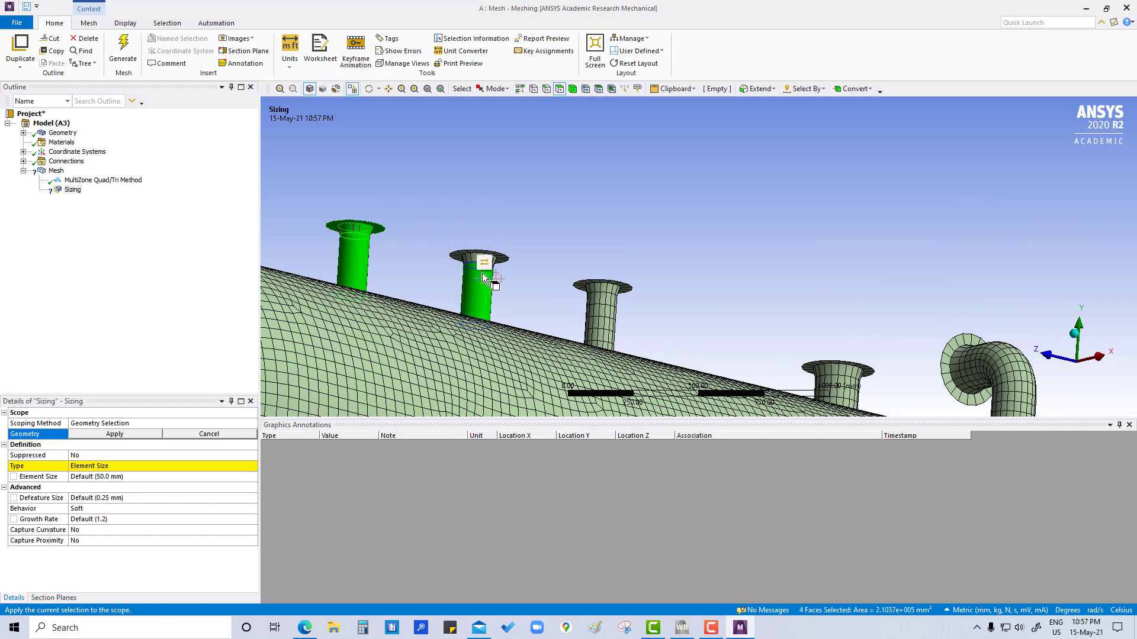
Step: Add the pipe and flange faces of the other three straight nozzles along the shell to the sizing selection
ctrl+click(501, 260)
ctrl+click(507, 269)
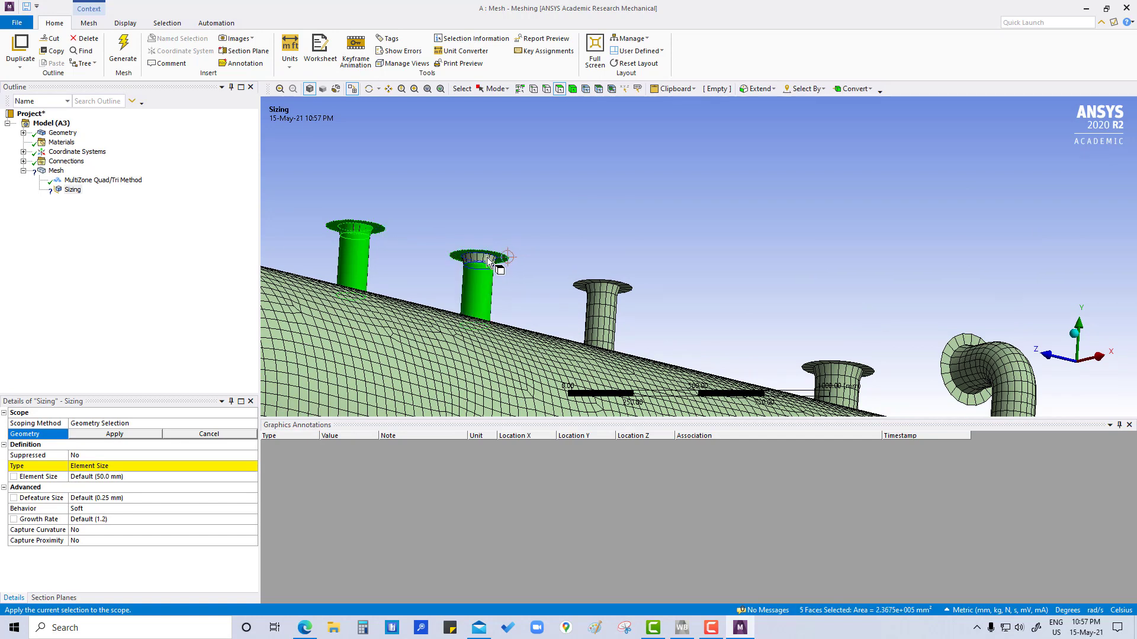
ctrl+click(596, 313)
ctrl+click(619, 290)
ctrl+click(627, 287)
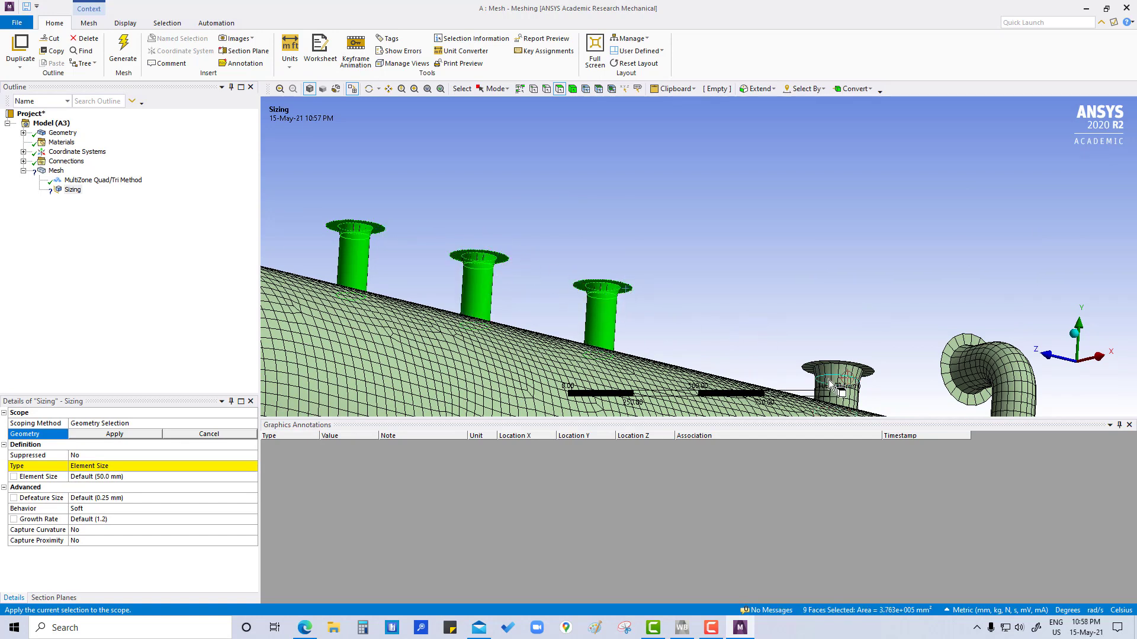
ctrl+click(835, 388)
ctrl+click(853, 368)
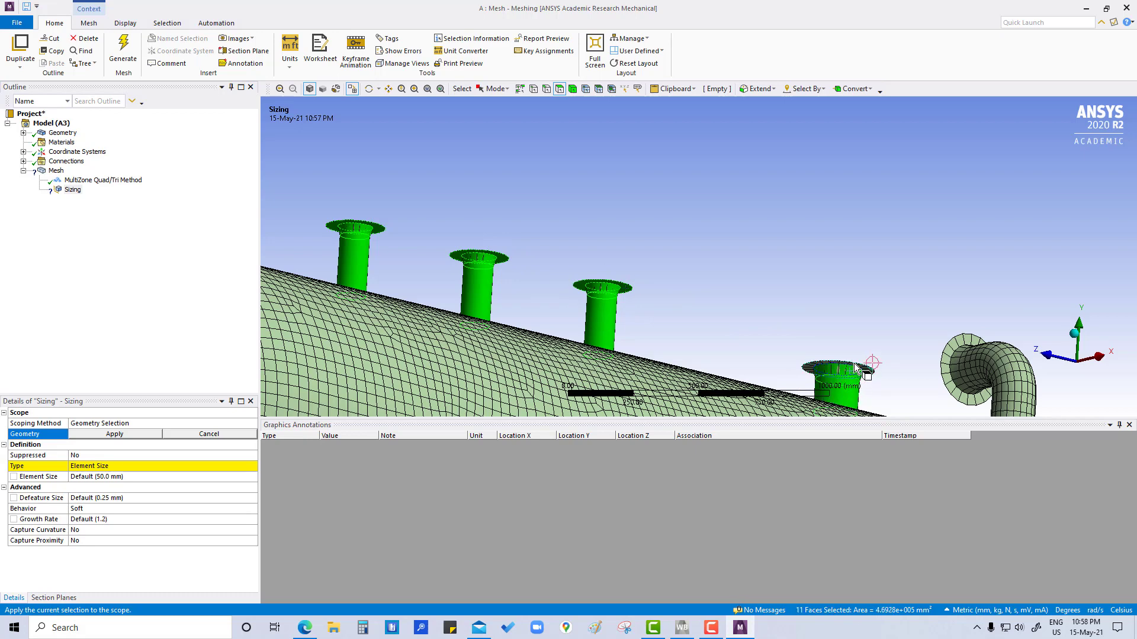
ctrl+click(841, 369)
Step: Add the pipe, bend and flange faces of the curved nozzle to the sizing selection
ctrl+middle_drag(911, 344, 601, 250)
ctrl+click(715, 327)
ctrl+click(702, 296)
ctrl+click(664, 296)
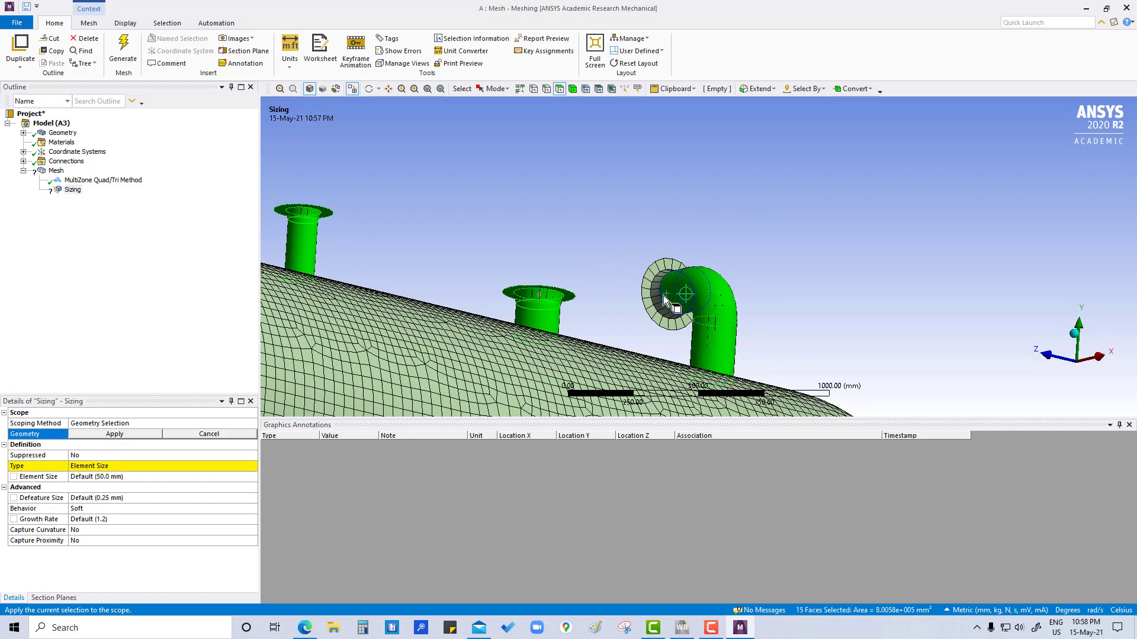
ctrl+click(654, 292)
ctrl+click(648, 289)
Step: Add the flange faces of the two small lower nozzles beside the saddle supports to the sizing selection
scroll(699, 294, down, 1)
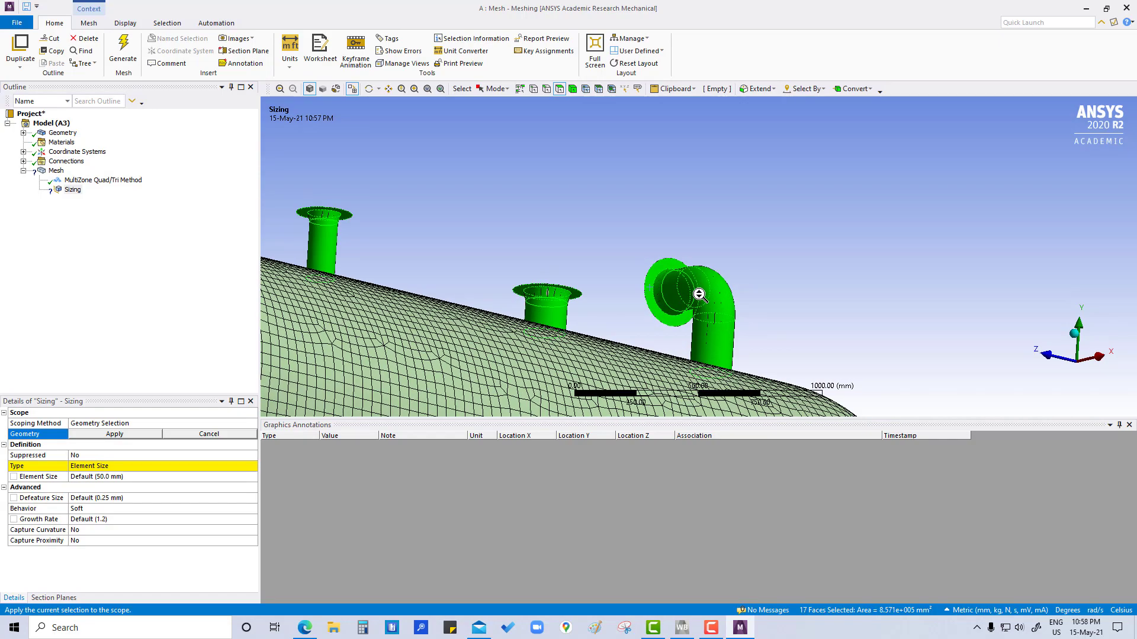
scroll(699, 294, down, 5)
middle_drag(604, 286, 564, 310)
scroll(604, 371, down, 2)
scroll(602, 369, up, 4)
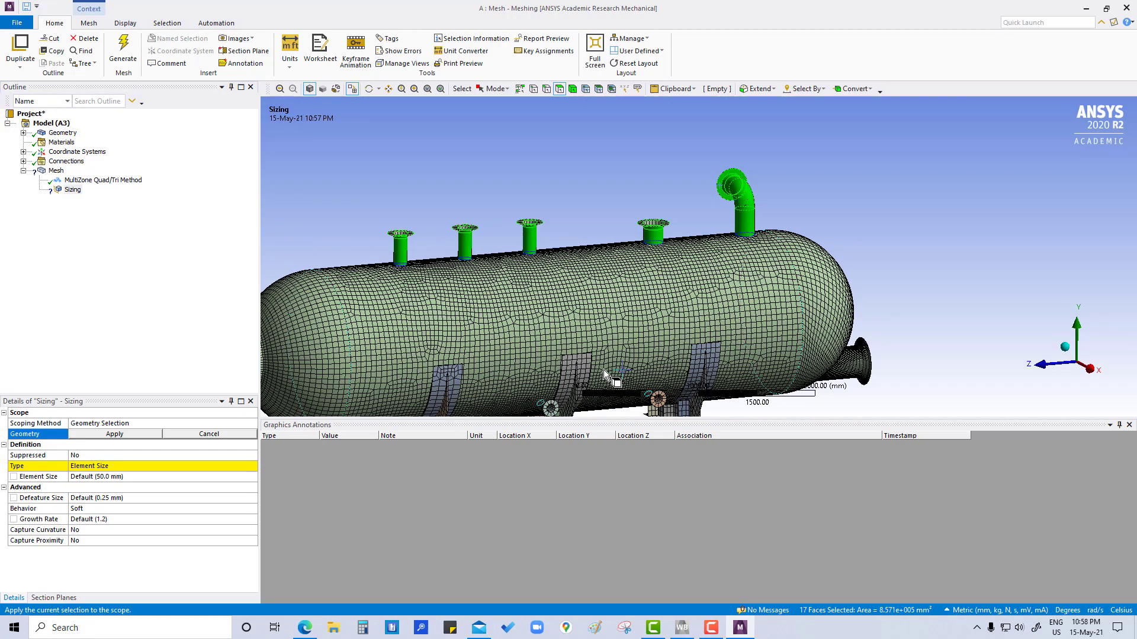
scroll(603, 370, up, 1)
ctrl+middle_drag(603, 370, 616, 254)
scroll(597, 299, down, 3)
scroll(595, 301, up, 8)
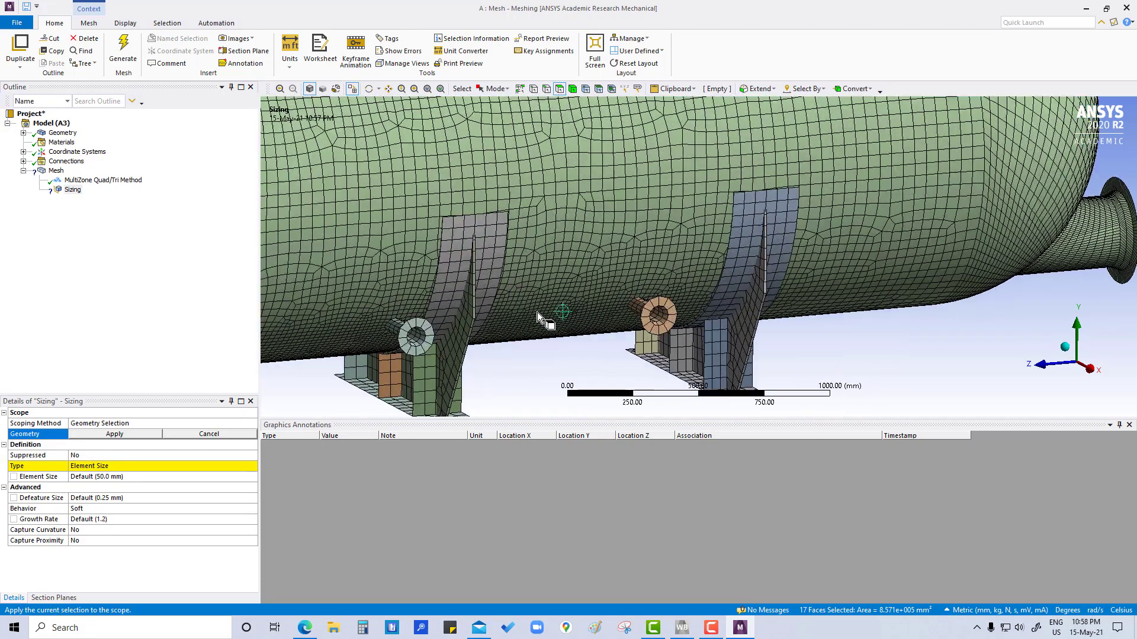
ctrl+click(425, 329)
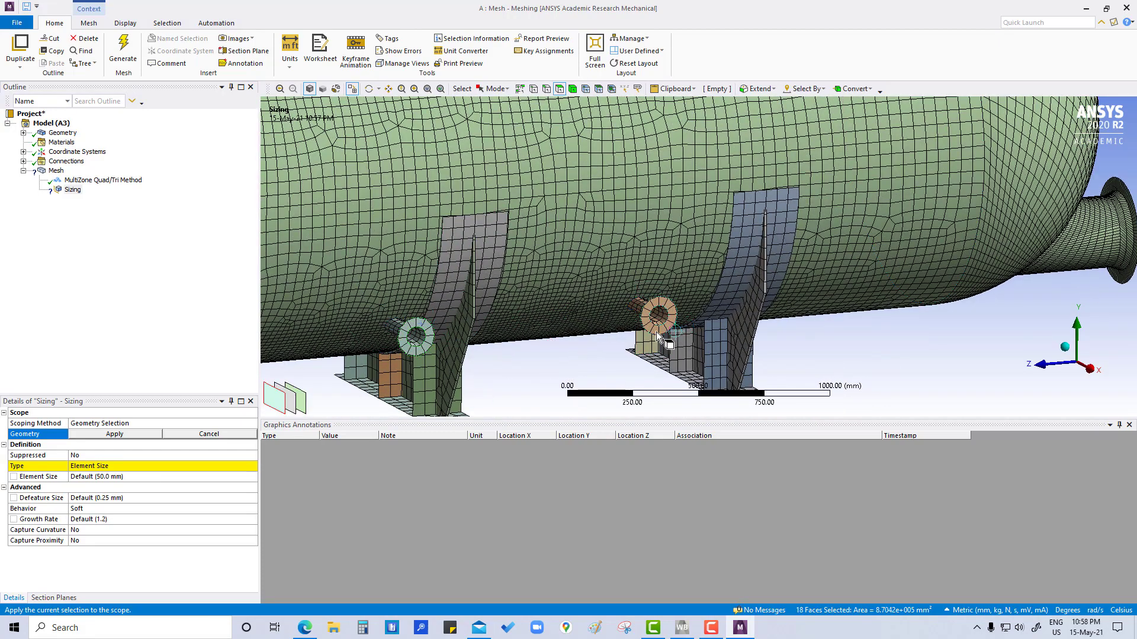
ctrl+click(659, 331)
Step: Add the flange-side face of the nozzle on the head nearest the curved pipe and apply the sizing scope
ctrl+middle_drag(1050, 245, 573, 282)
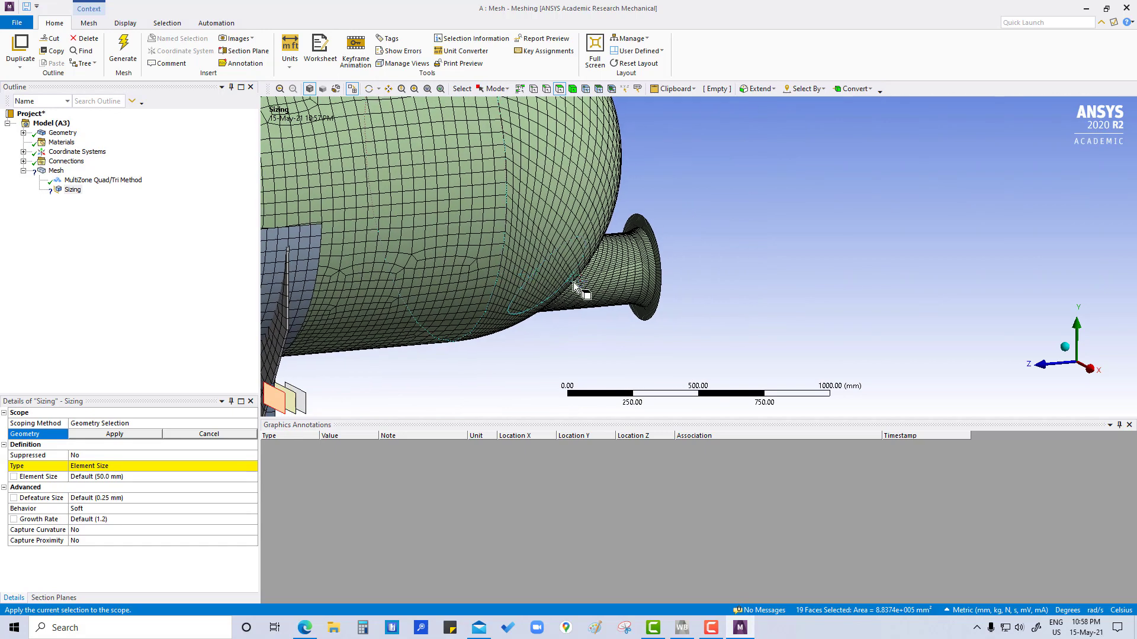
ctrl+click(649, 275)
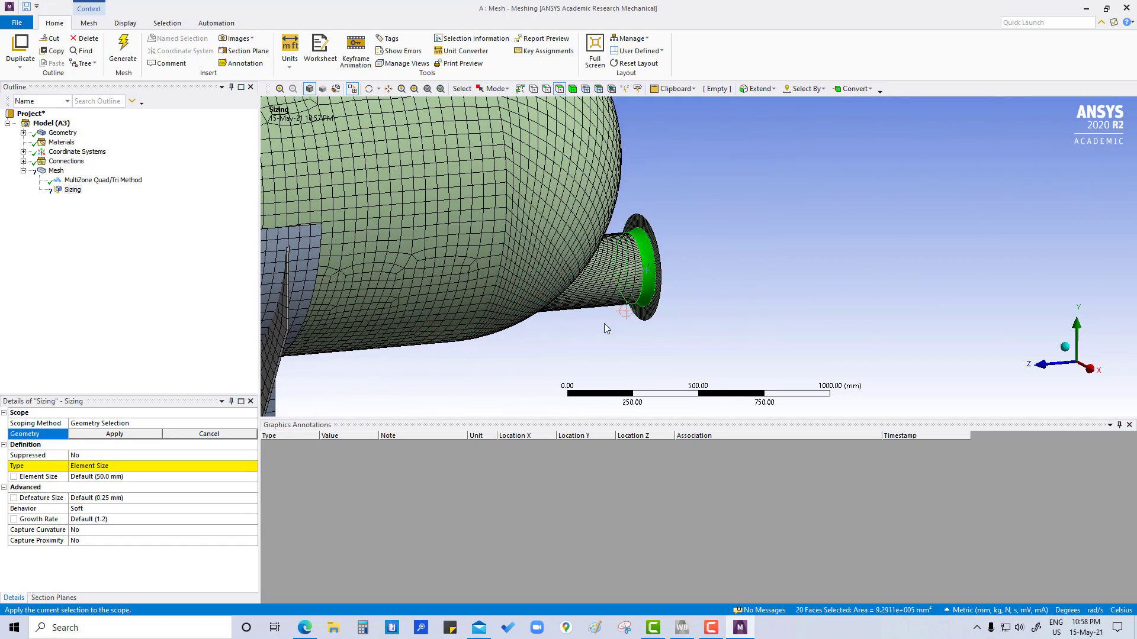
click(140, 435)
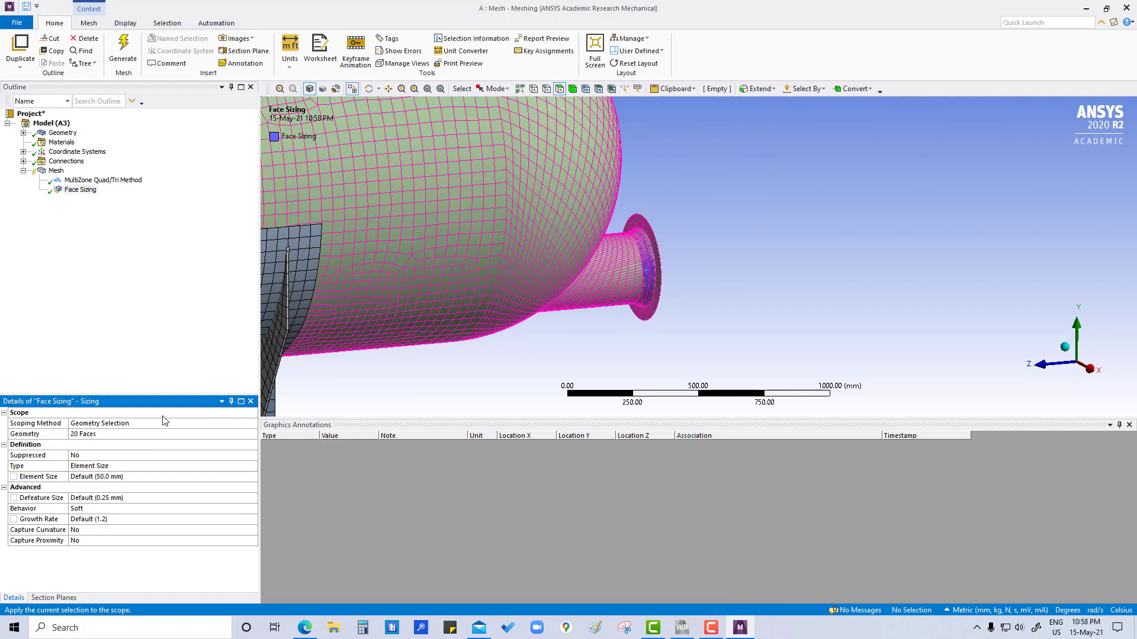
Step: Set the face sizing's element size to 15 mm and its behavior to Hard
click(110, 479)
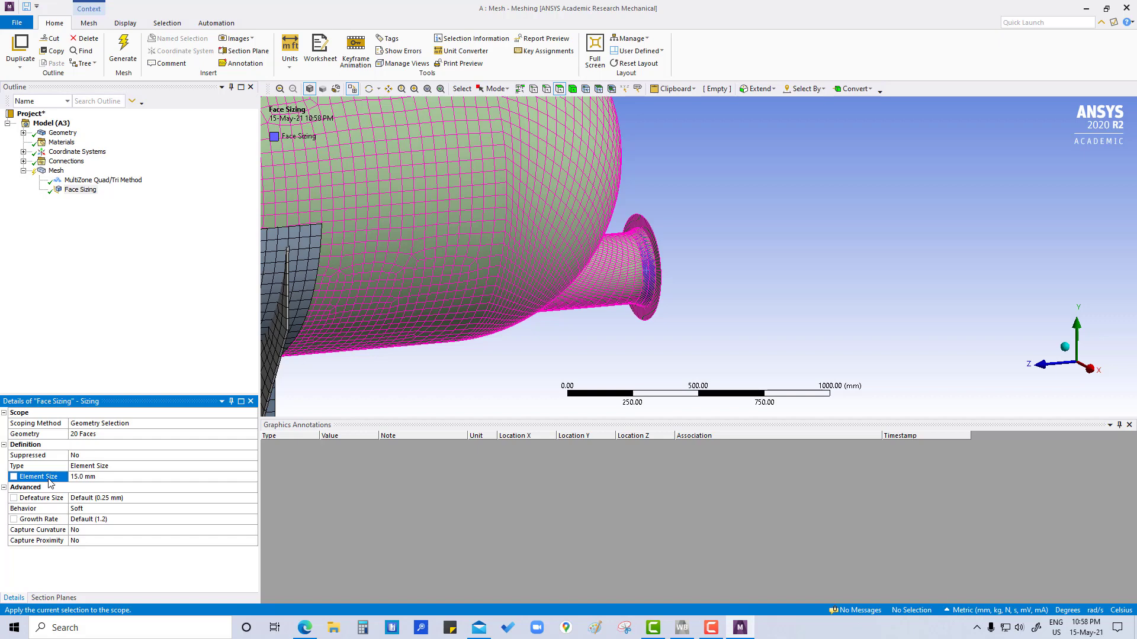
click(145, 510)
click(252, 512)
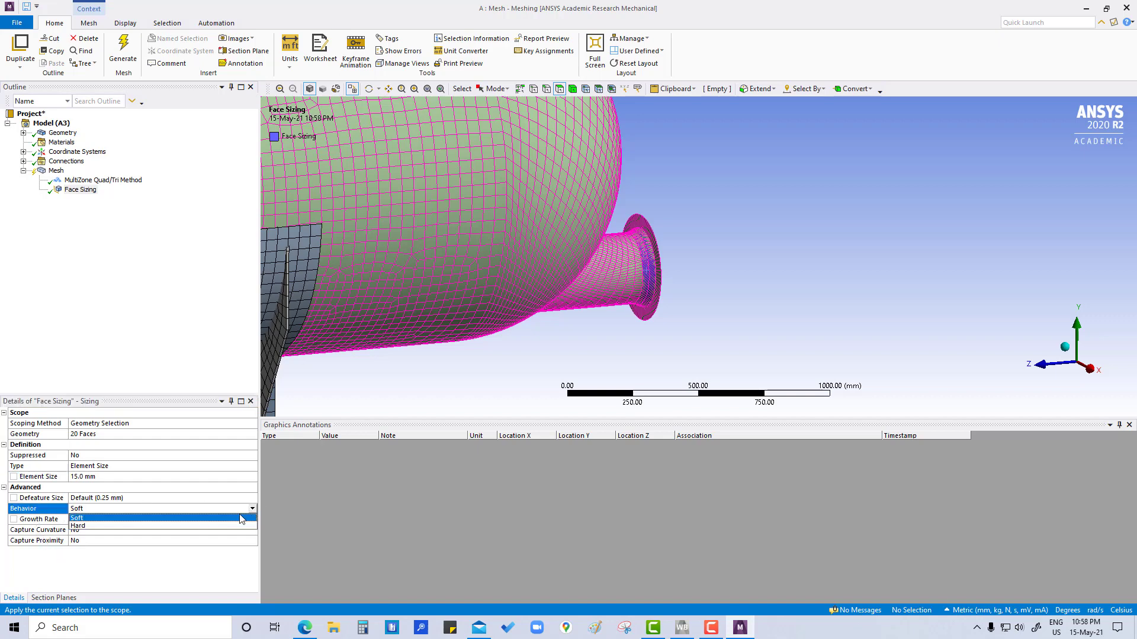
click(141, 528)
click(166, 316)
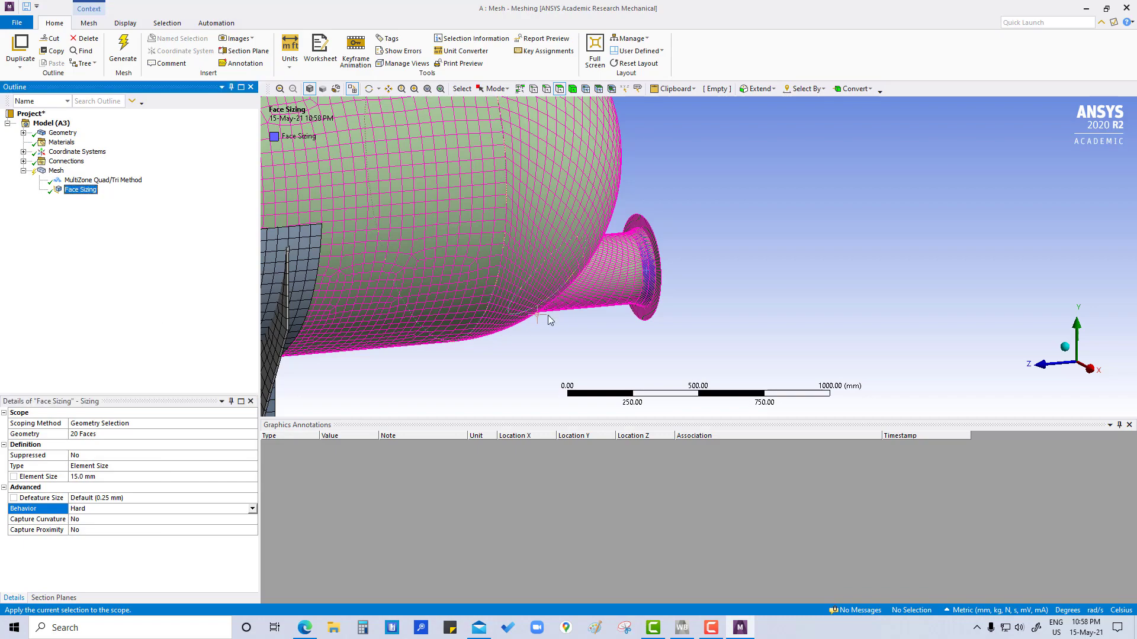
Step: Regenerate the mesh and check its element quality statistics
right_click(57, 172)
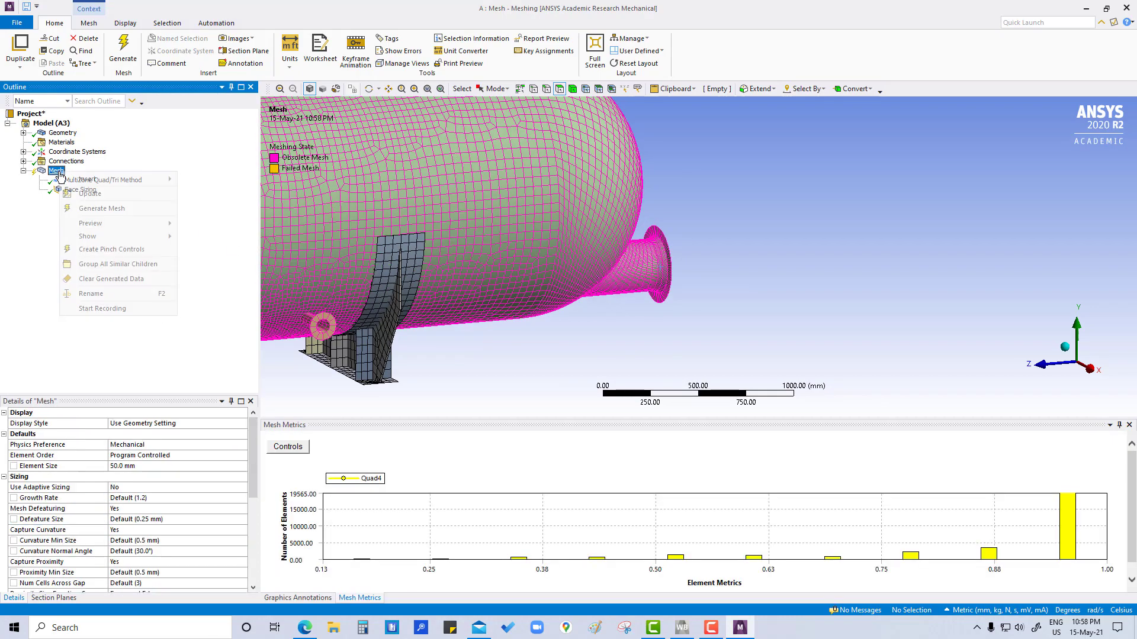
click(101, 208)
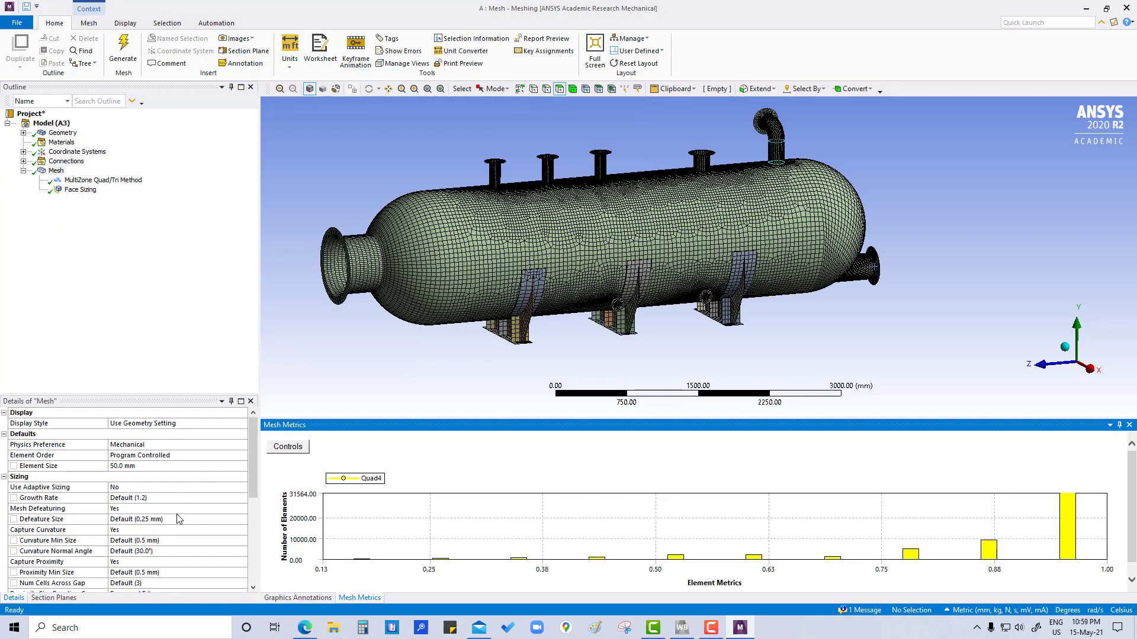
scroll(177, 519, down, 5)
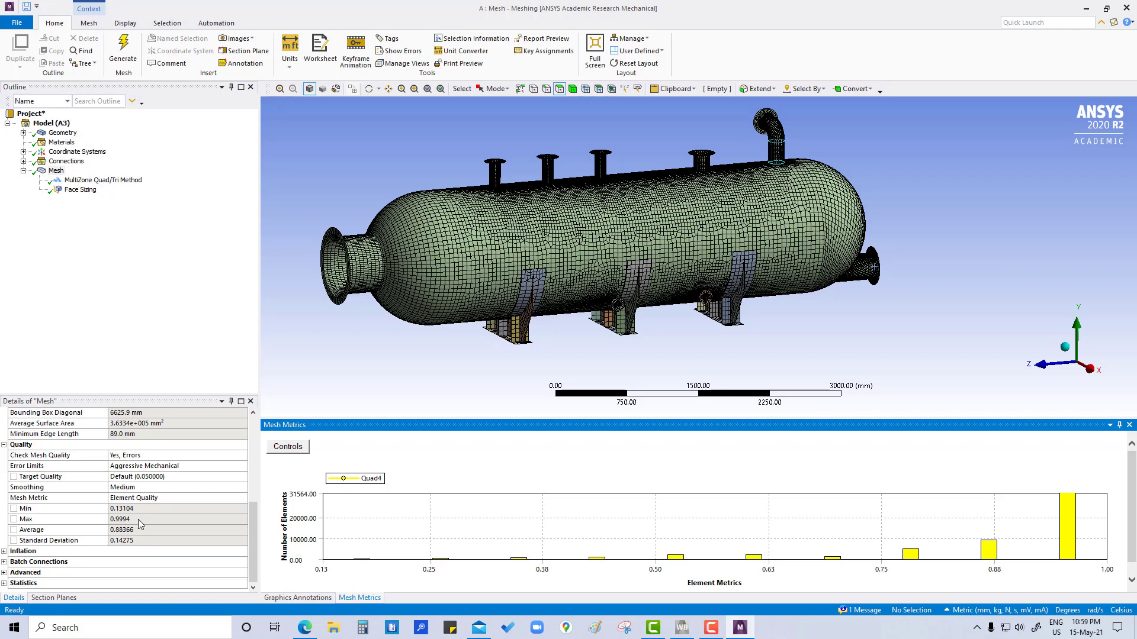
scroll(137, 519, up, 5)
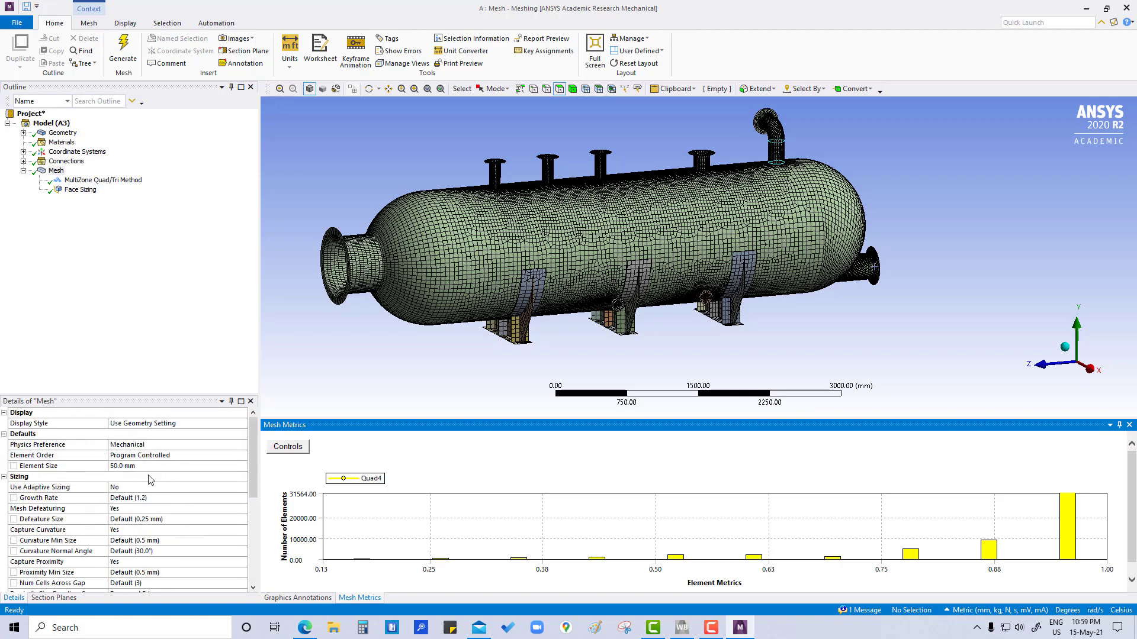
Step: Set the mesh display style to Element Quality and the mesh metric to None
click(176, 424)
click(243, 424)
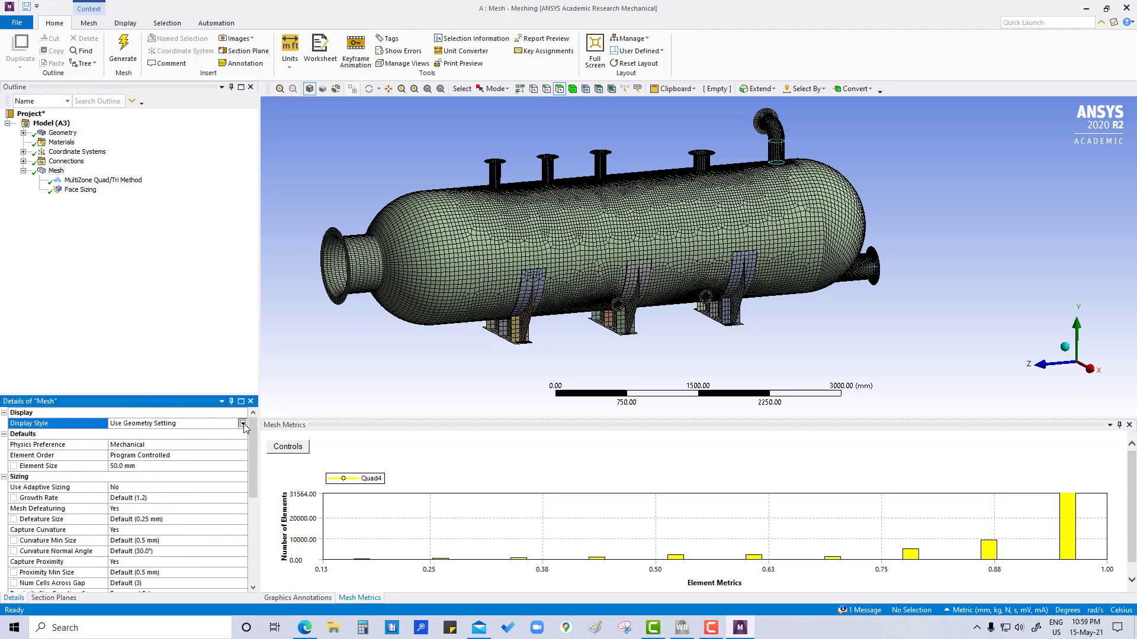
click(154, 449)
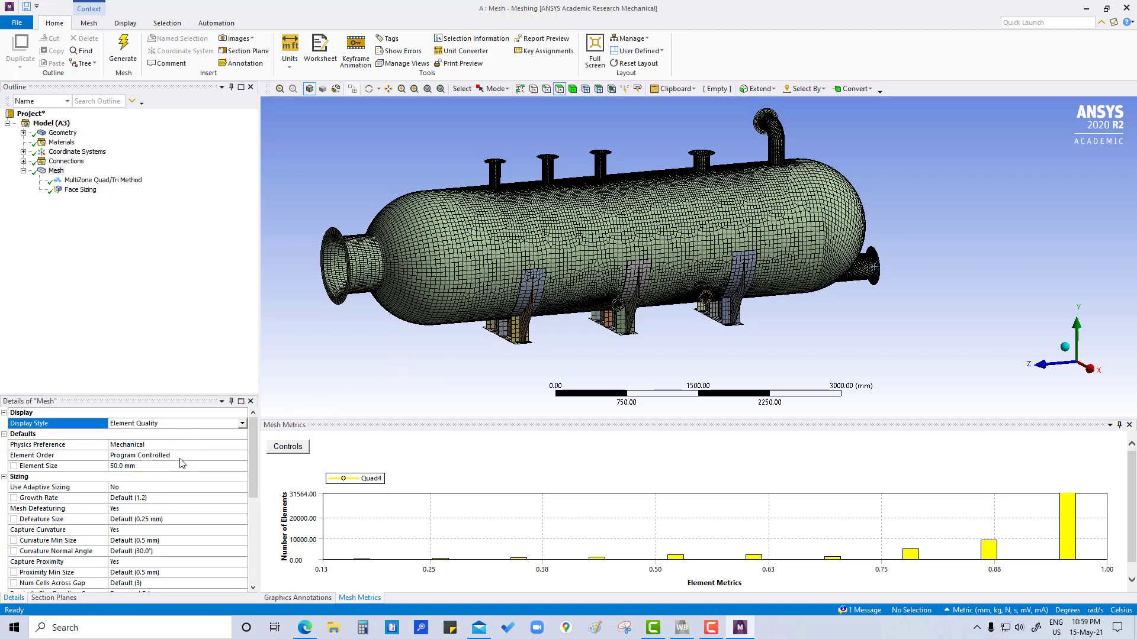
scroll(181, 519, down, 5)
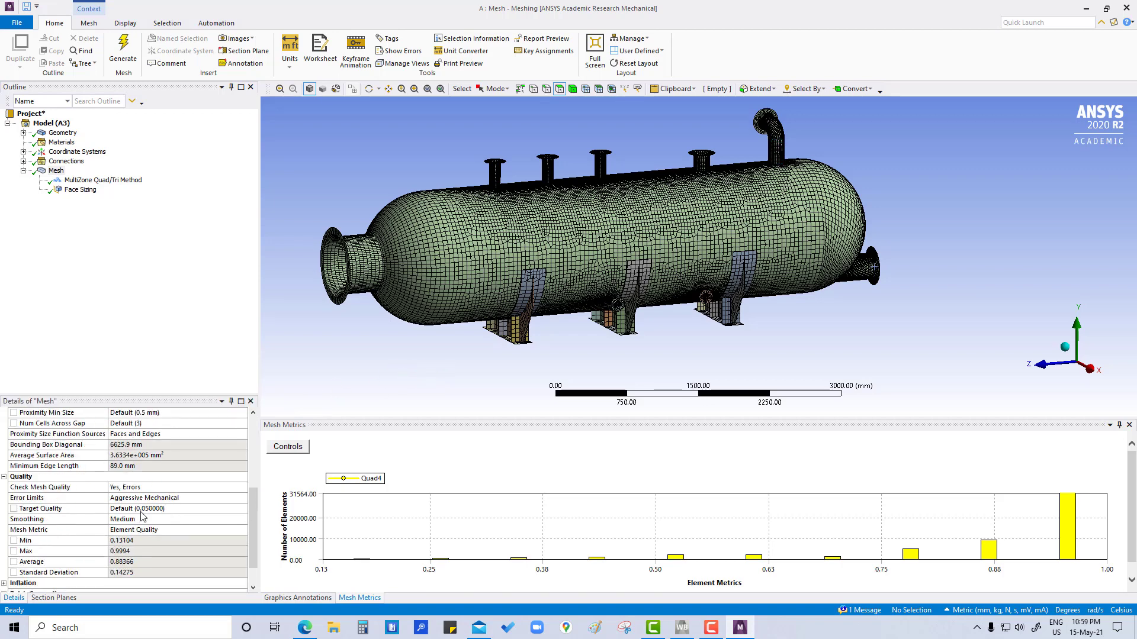
click(172, 529)
click(242, 532)
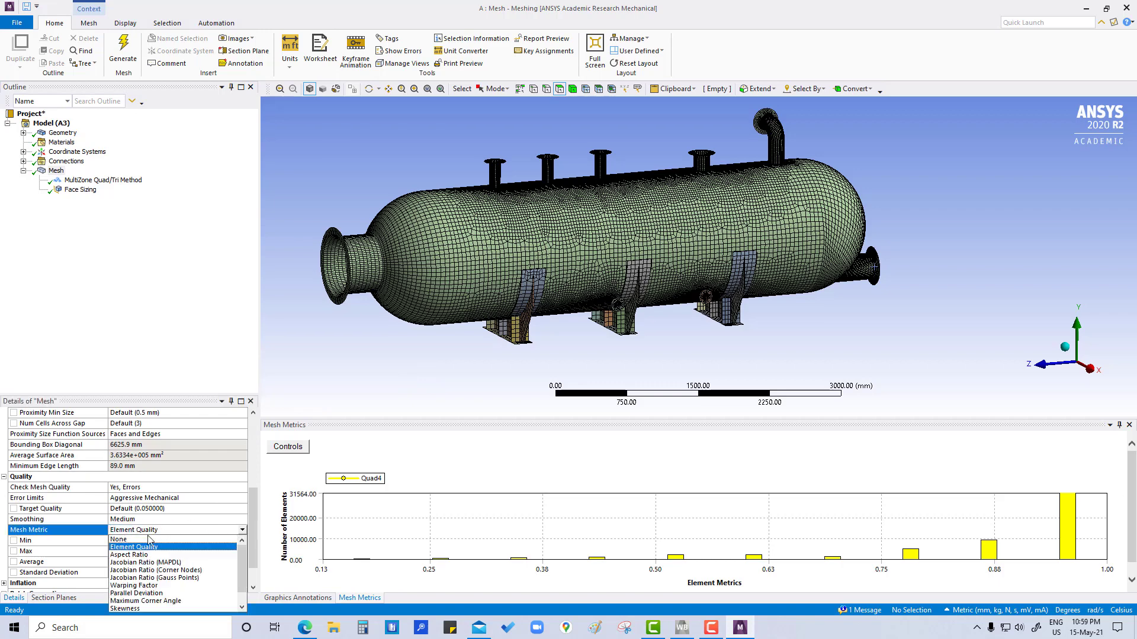
click(140, 540)
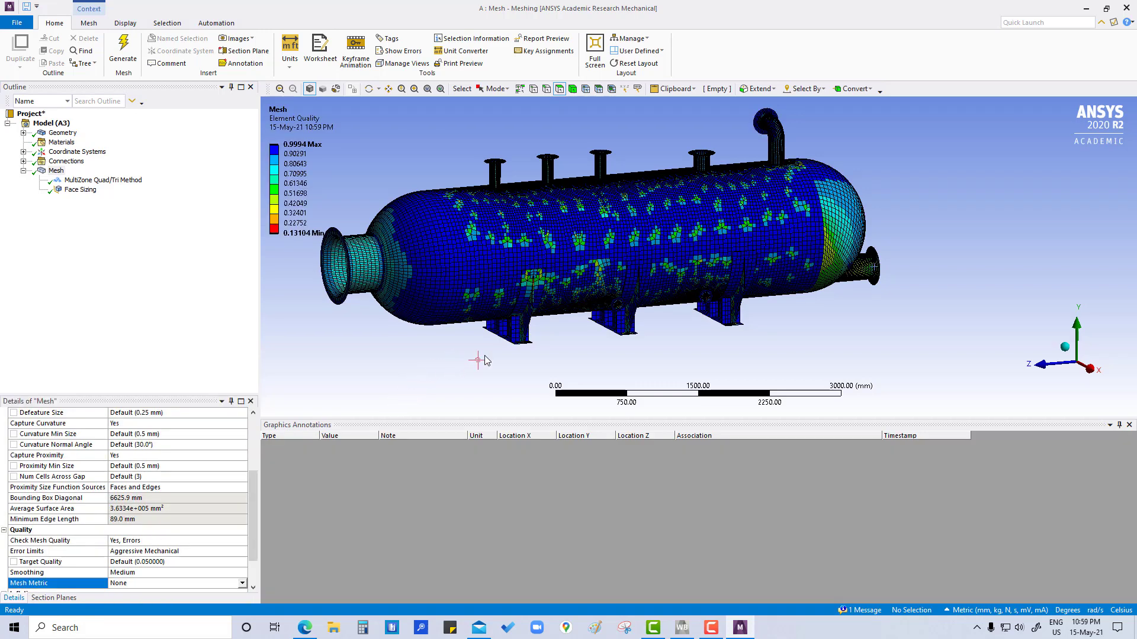
Step: Examine the element quality contours on the shell, around the nozzle junctions and on the vessel heads
scroll(754, 185, up, 2)
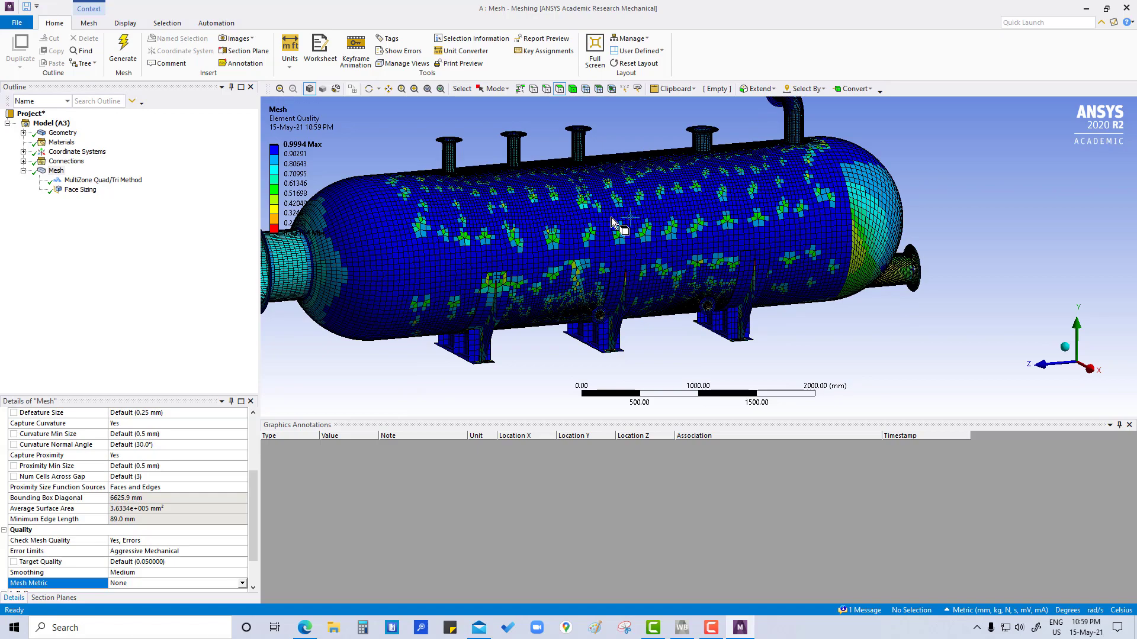
middle_drag(611, 218, 804, 184)
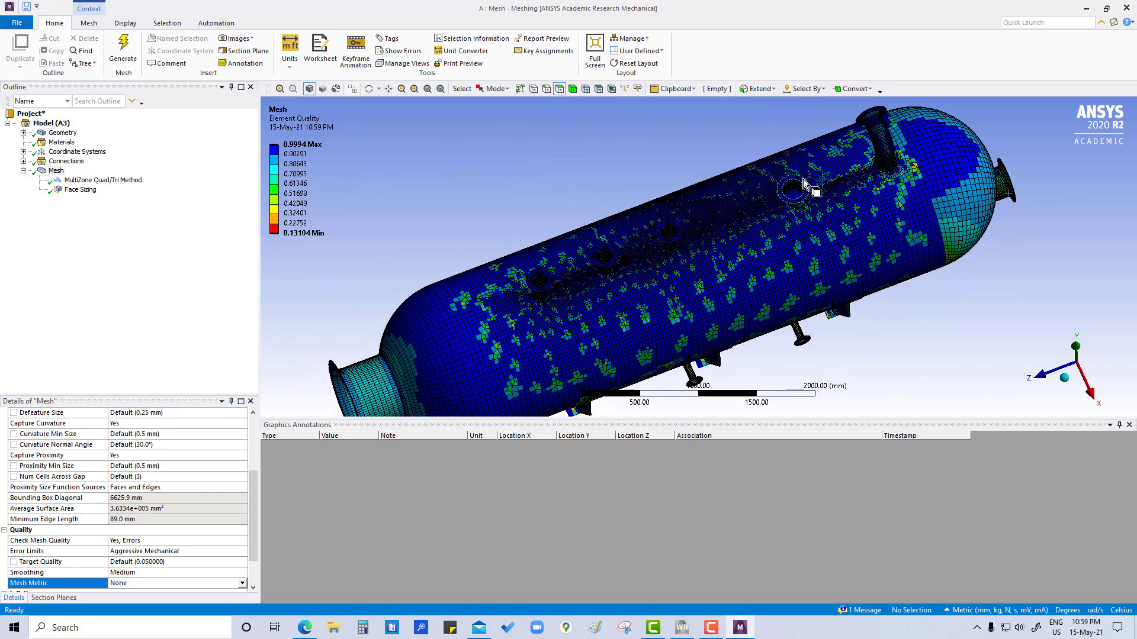
scroll(804, 184, up, 4)
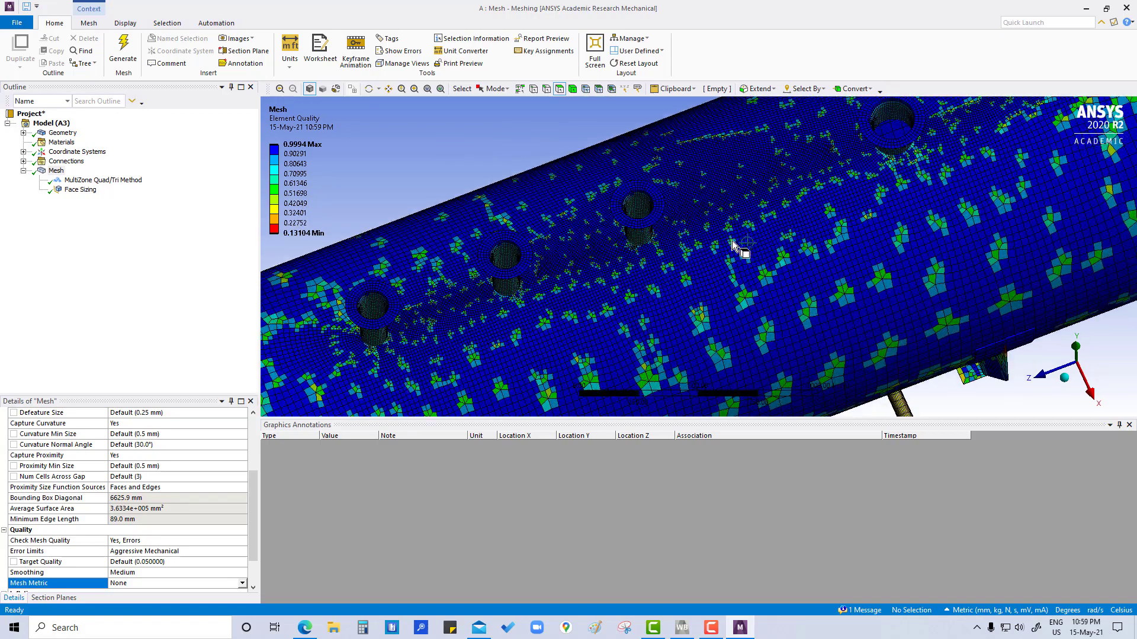
middle_drag(734, 243, 720, 286)
scroll(904, 286, up, 2)
scroll(903, 286, down, 4)
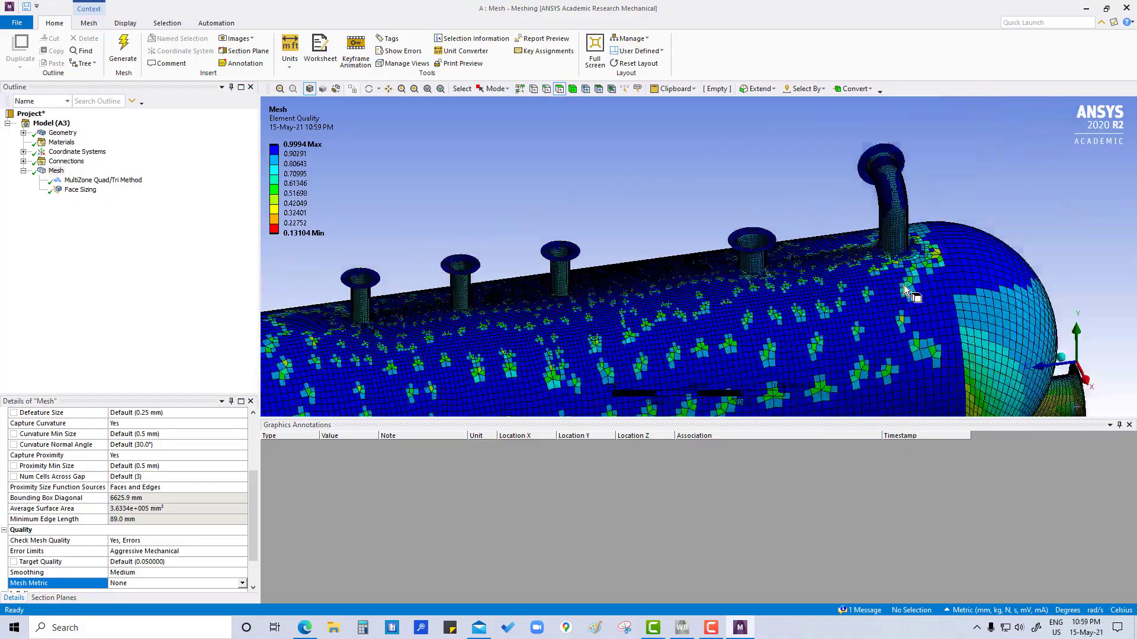
scroll(904, 285, down, 3)
ctrl+middle_drag(888, 337, 882, 259)
middle_drag(756, 350, 727, 324)
scroll(525, 245, up, 5)
ctrl+middle_drag(442, 217, 586, 322)
scroll(515, 325, up, 4)
ctrl+middle_drag(702, 246, 568, 294)
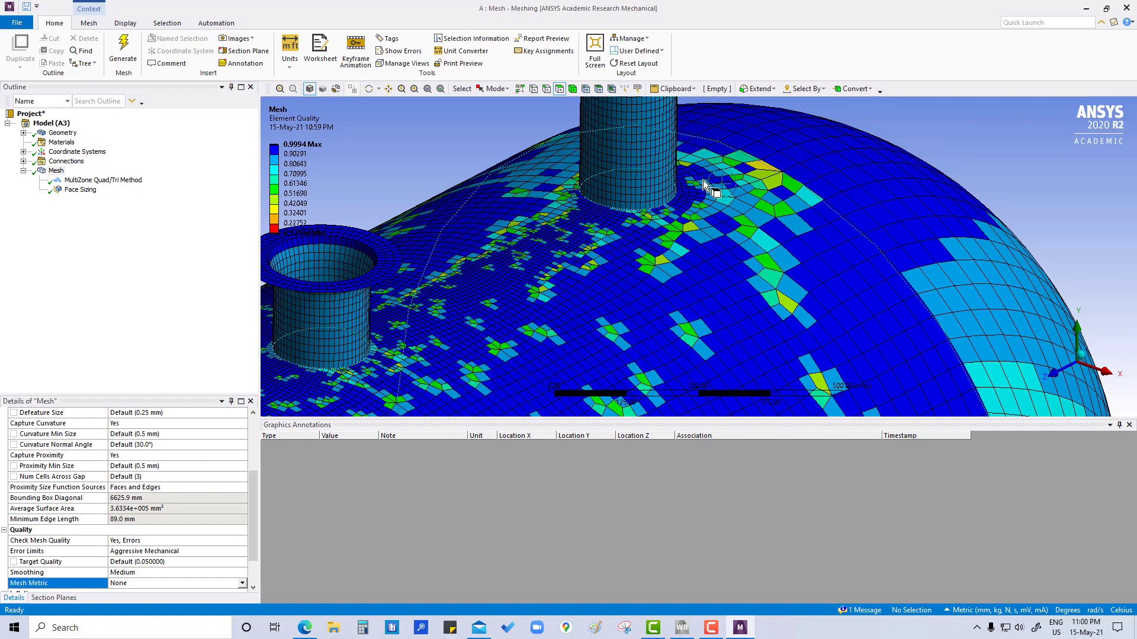
mouse_move(555, 313)
middle_down()
mouse_move(558, 292)
mouse_move(593, 324)
mouse_move(594, 293)
mouse_move(622, 278)
mouse_move(603, 314)
mouse_move(552, 298)
middle_up()
scroll(602, 312, down, 8)
Step: Insert an inflation control under the Mesh object and scope its geometry to the cylindrical shell face
right_click(56, 171)
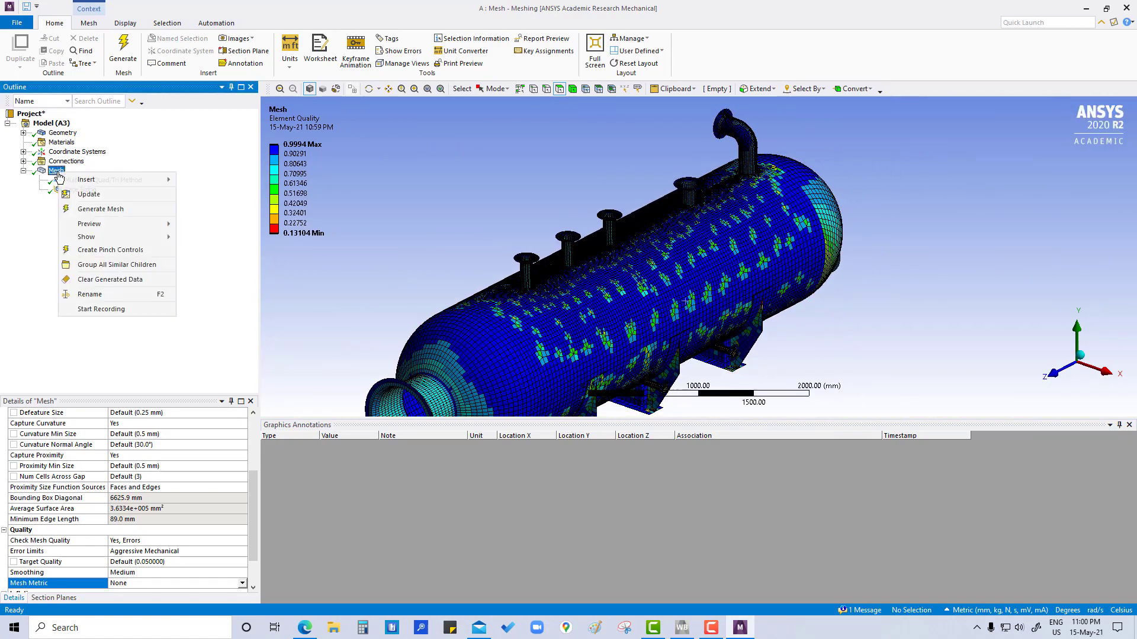
mouse_move(79, 182)
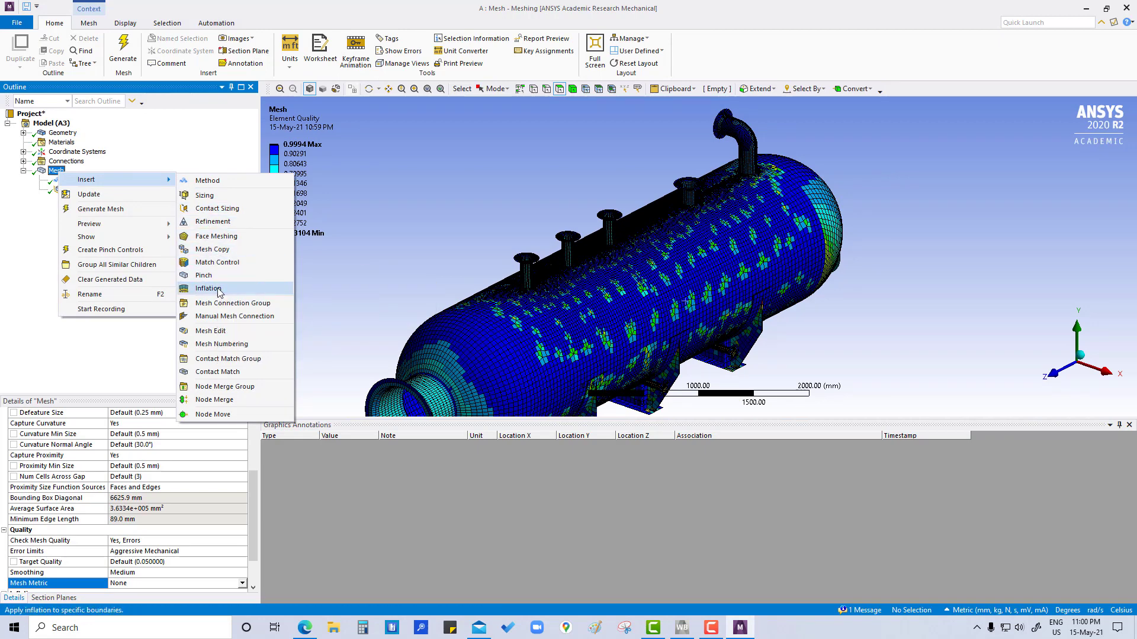
click(217, 290)
click(513, 343)
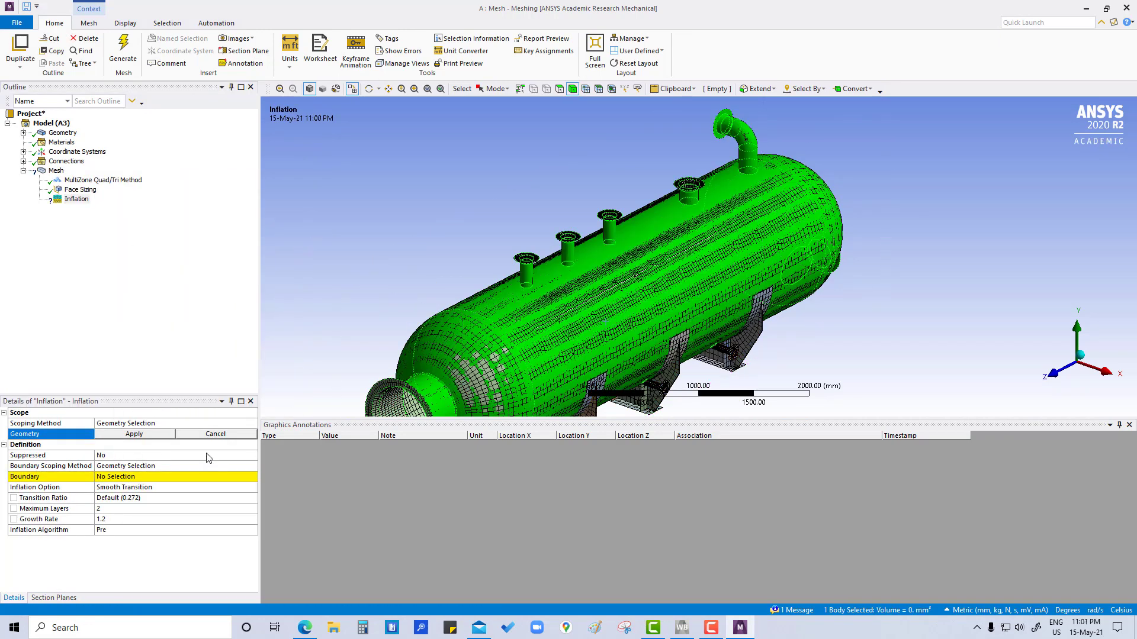
click(560, 89)
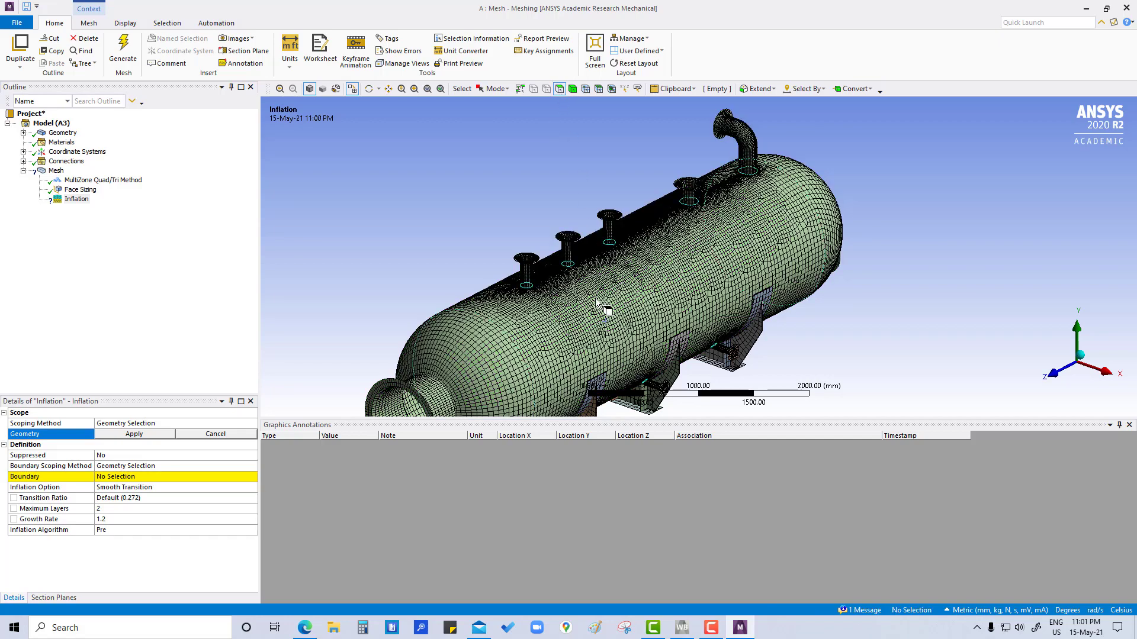
click(595, 297)
click(134, 435)
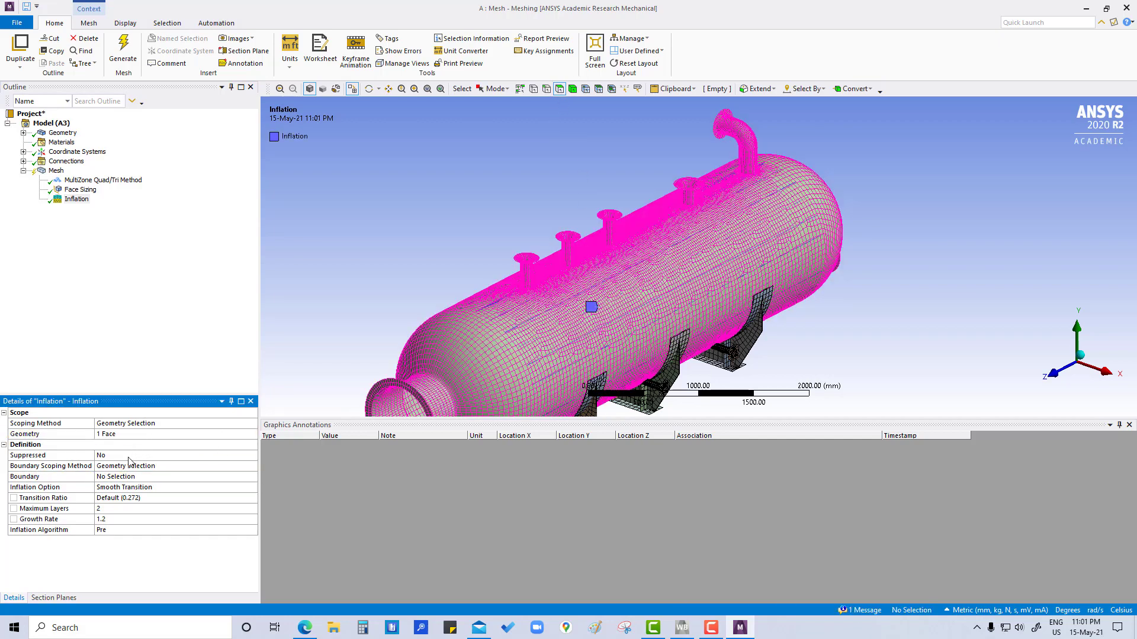
Step: Set the inflation boundary to the base edges of the curved nozzle and the wider straight nozzle next to it
click(116, 477)
scroll(610, 293, down, 2)
scroll(503, 295, up, 6)
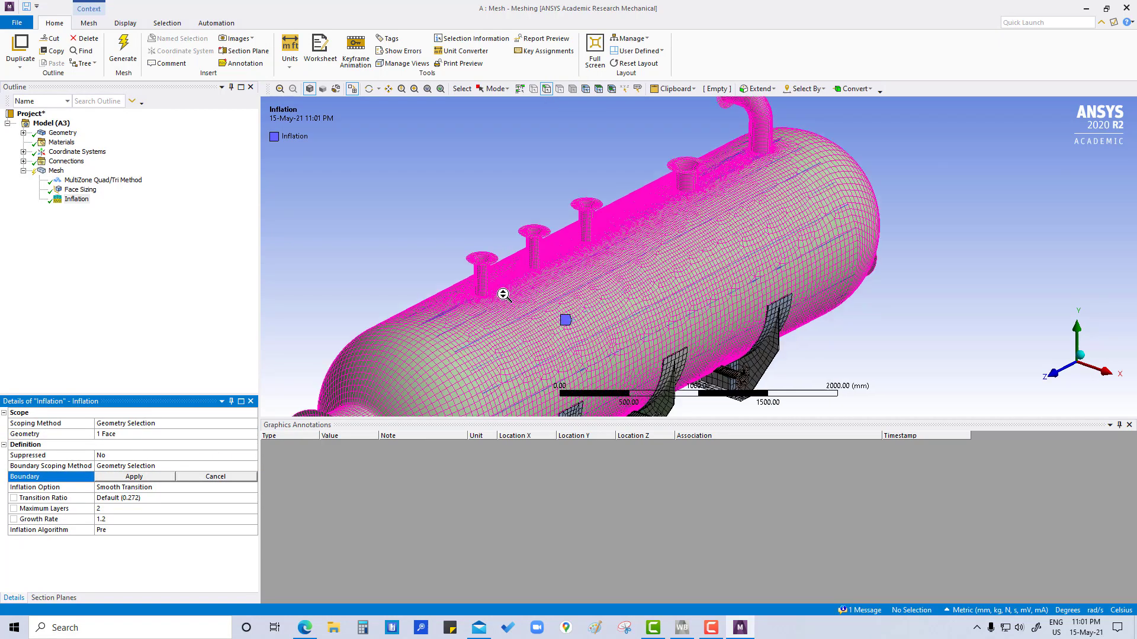
scroll(492, 332, down, 2)
scroll(355, 373, up, 4)
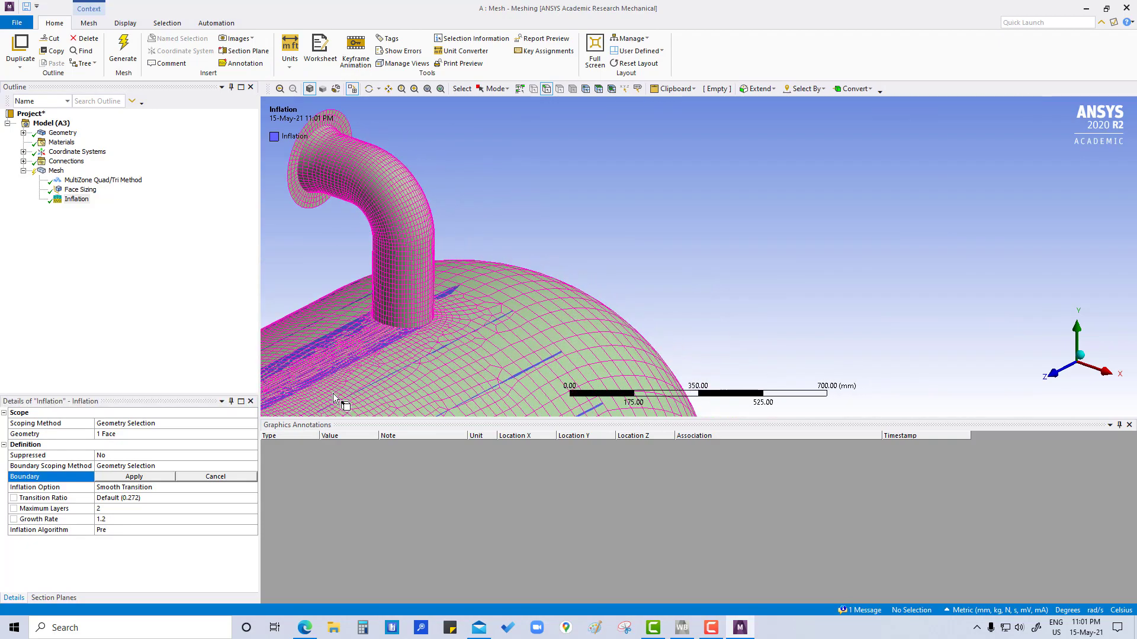
ctrl+middle_drag(389, 366, 668, 309)
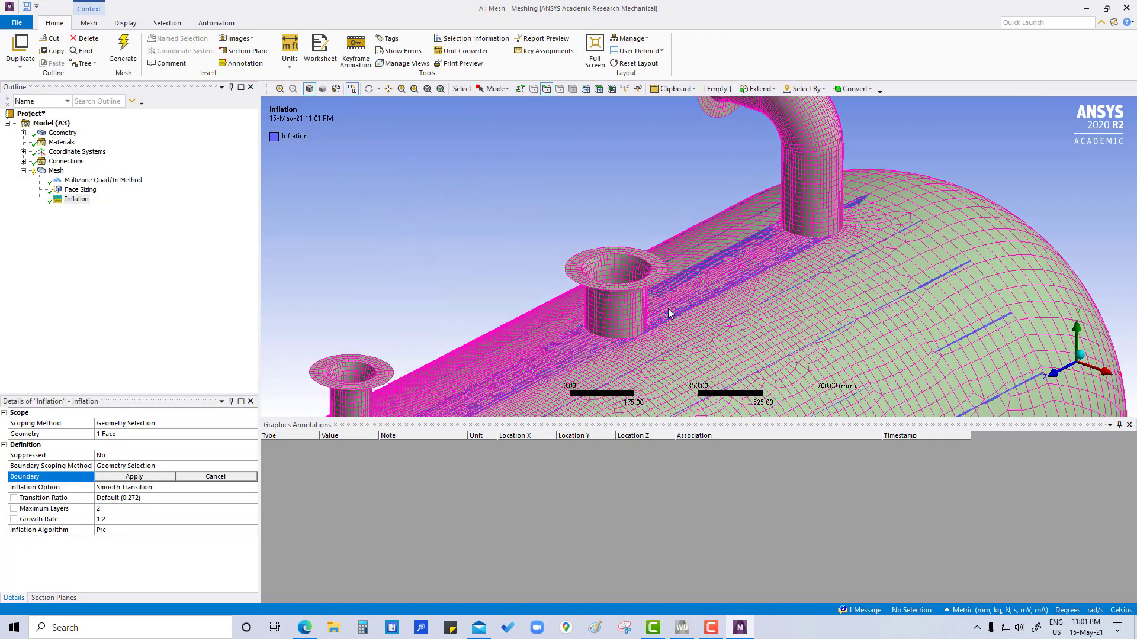
click(630, 340)
ctrl+click(805, 237)
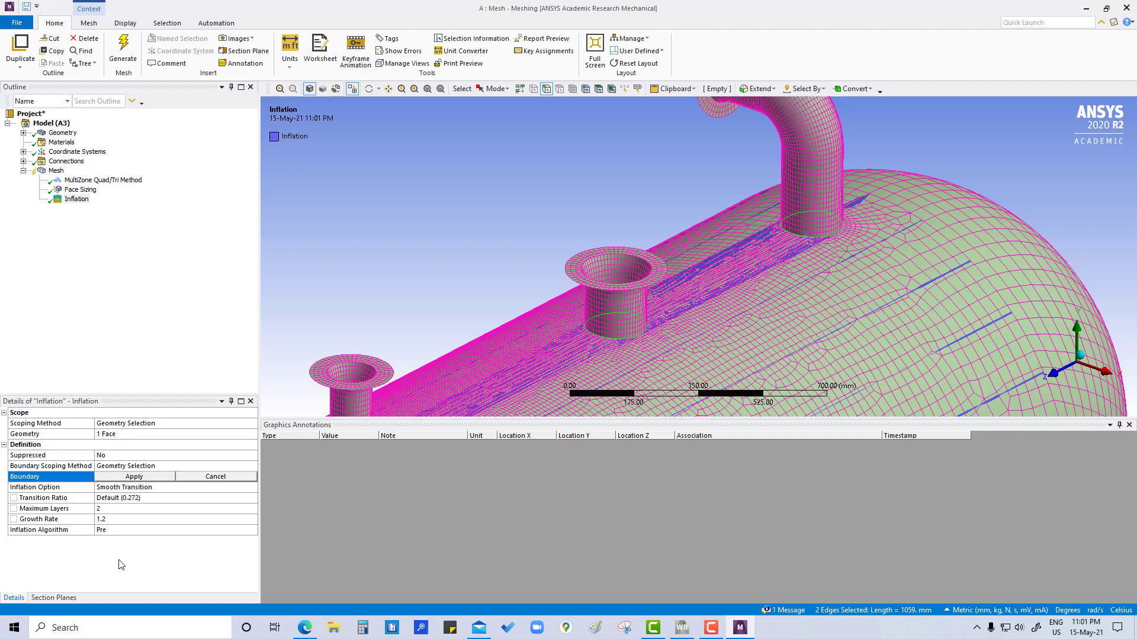
click(135, 477)
Step: Set the inflation to a maximum of 5 layers with a growth rate of 1.1
click(104, 509)
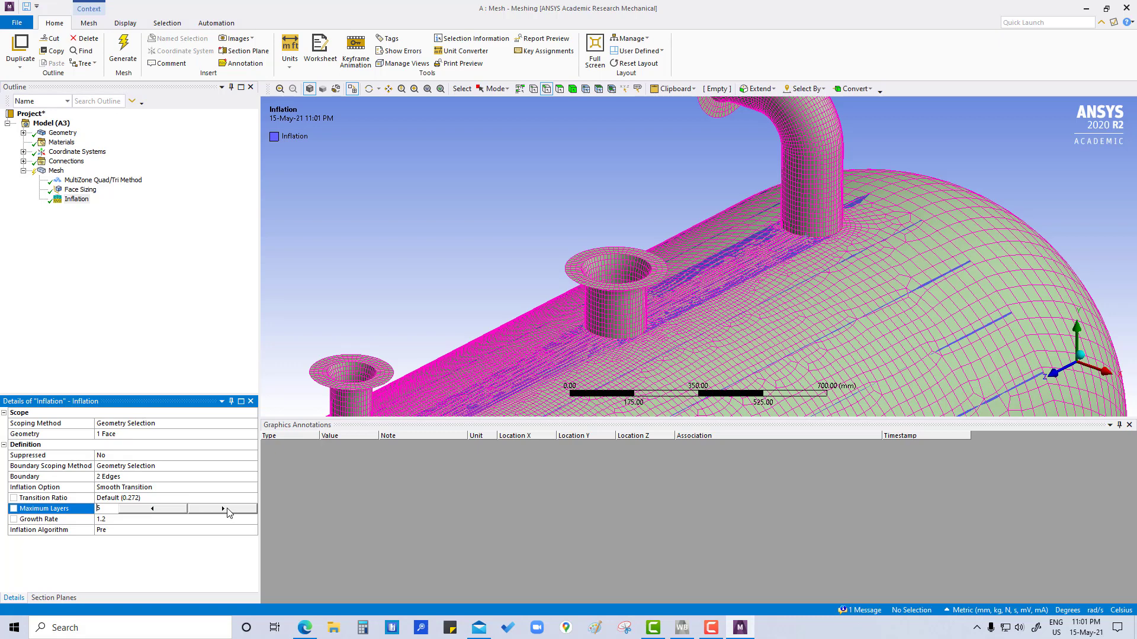
click(116, 519)
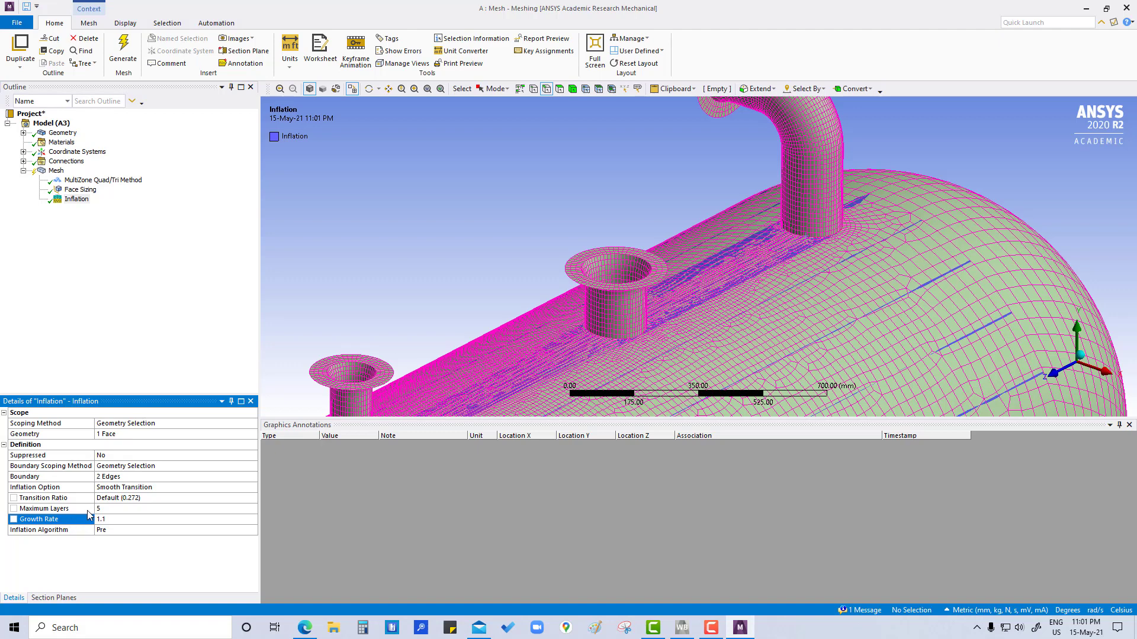
Step: Change the inflation option to Total Thickness and set its maximum thickness to 70 mm
click(124, 486)
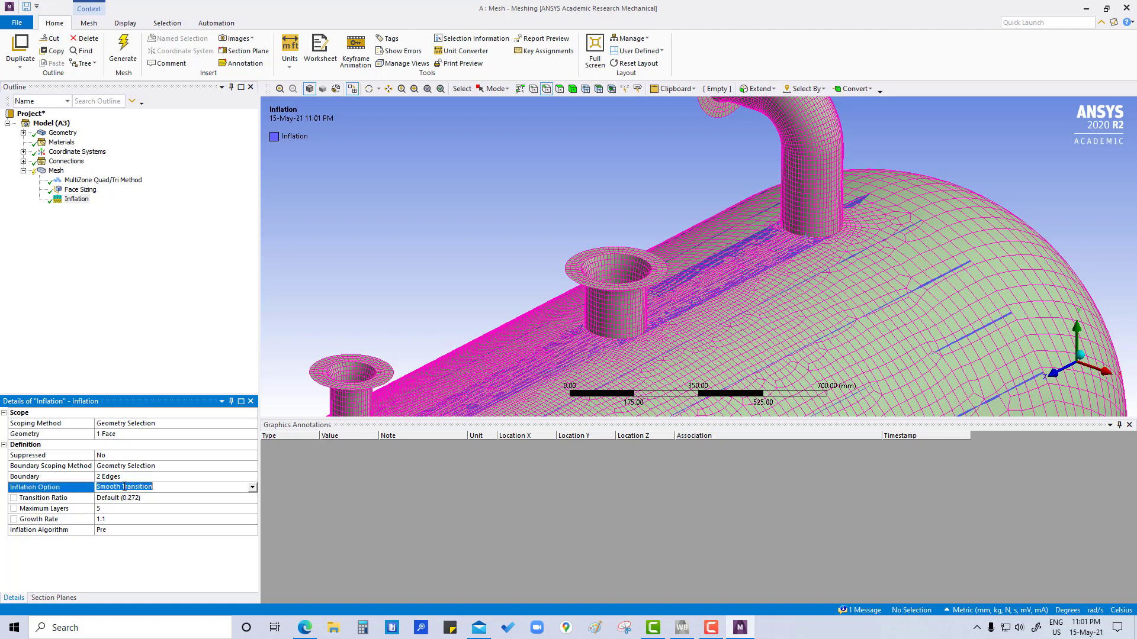
click(253, 488)
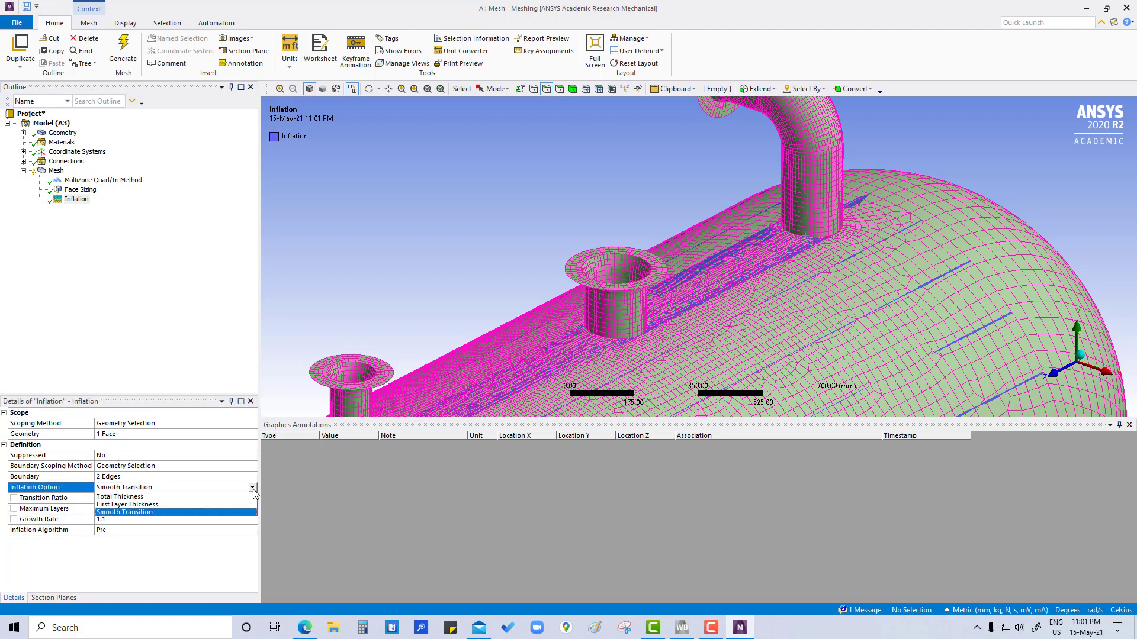
click(124, 497)
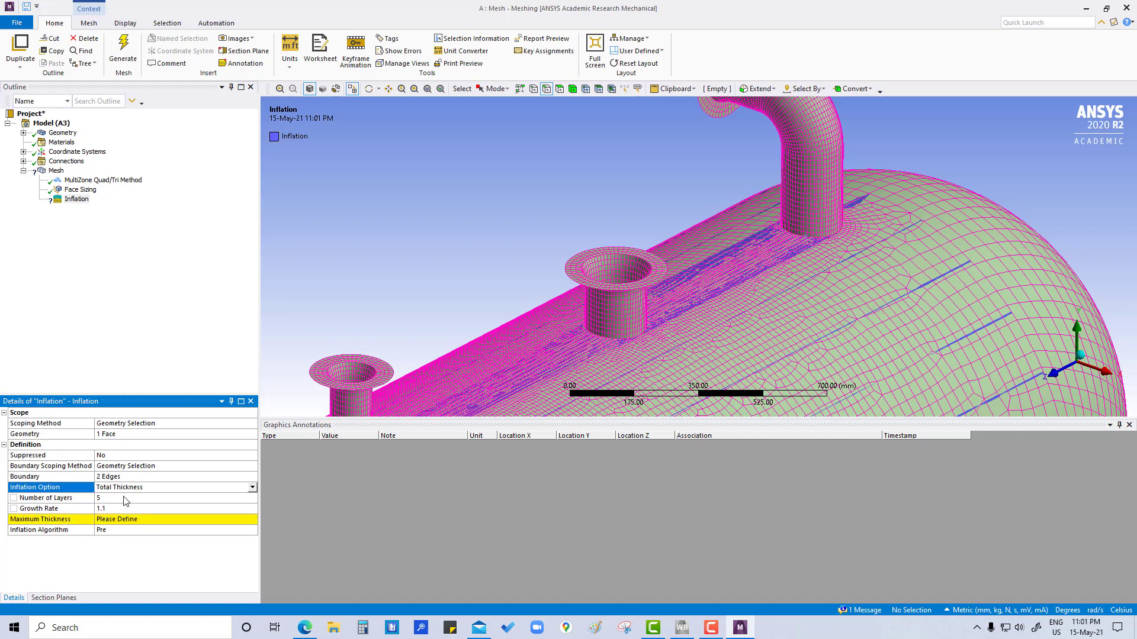
click(111, 520)
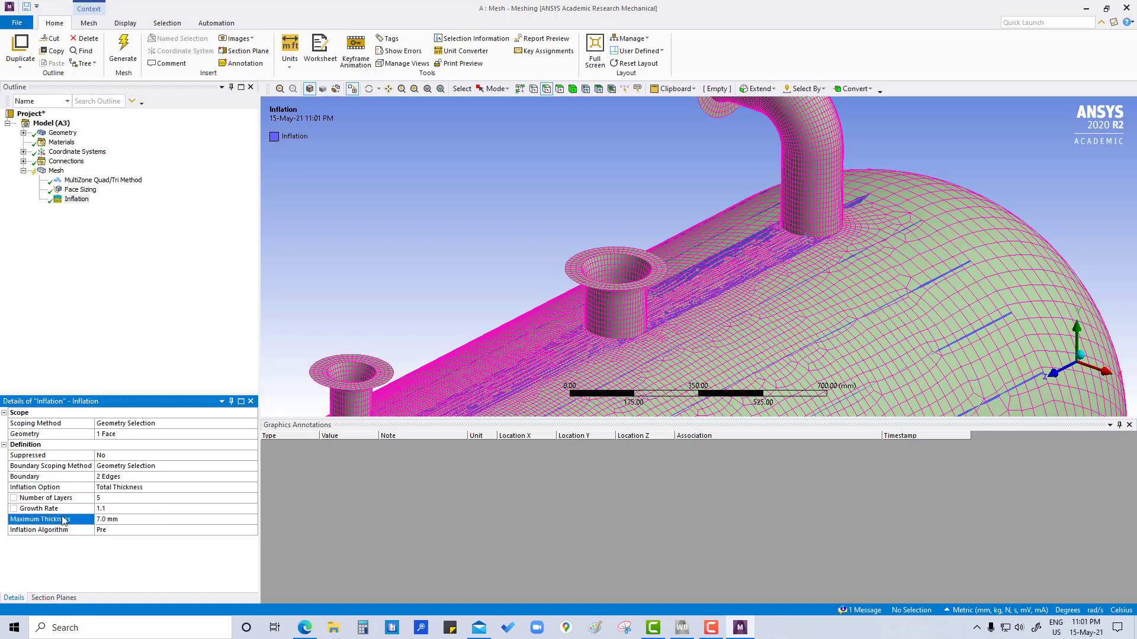
click(137, 519)
key(Return)
click(134, 255)
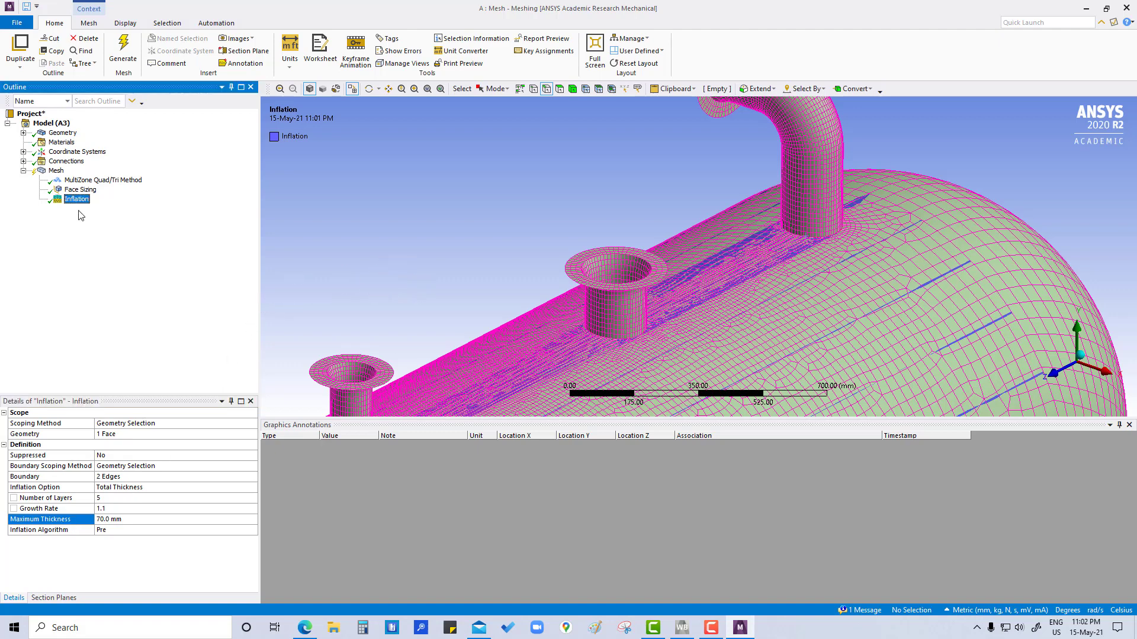
Step: Insert a sizing control under the Mesh object
right_click(57, 170)
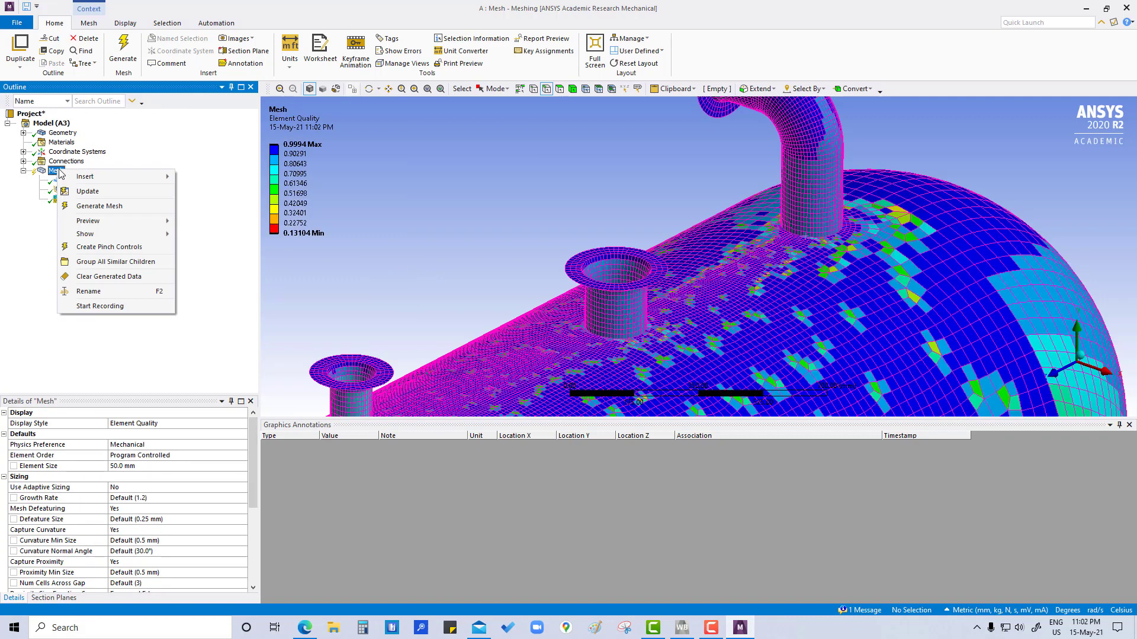
mouse_move(148, 177)
click(201, 192)
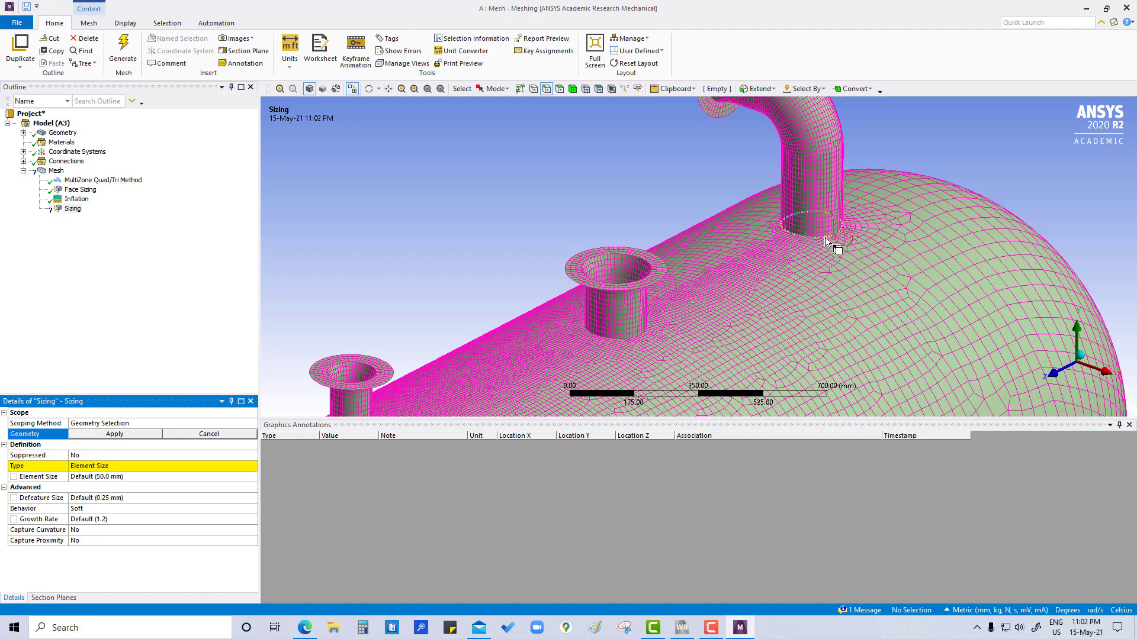
Step: Extend the inflation boundary to the base edges of all five nozzles along the top of the shell
click(76, 199)
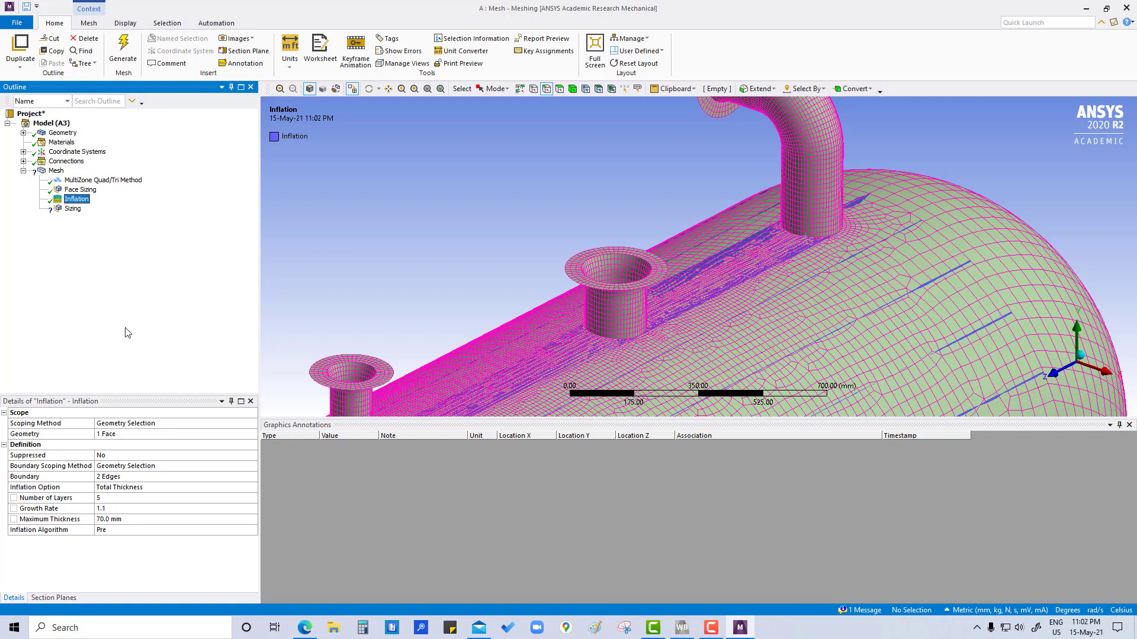
scroll(542, 306, down, 3)
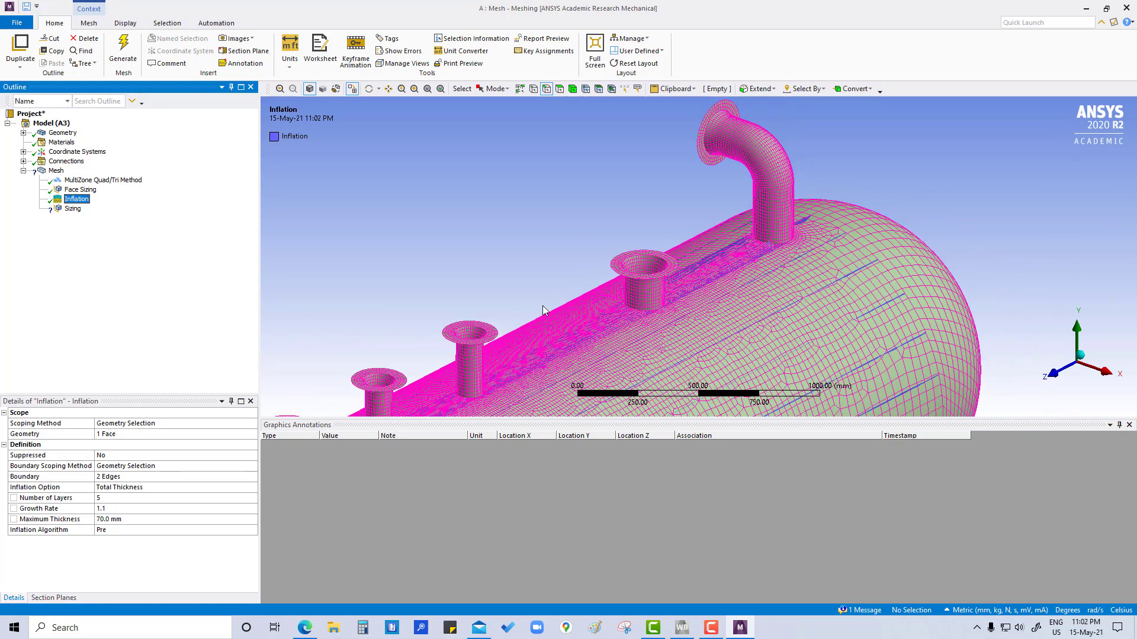
click(132, 435)
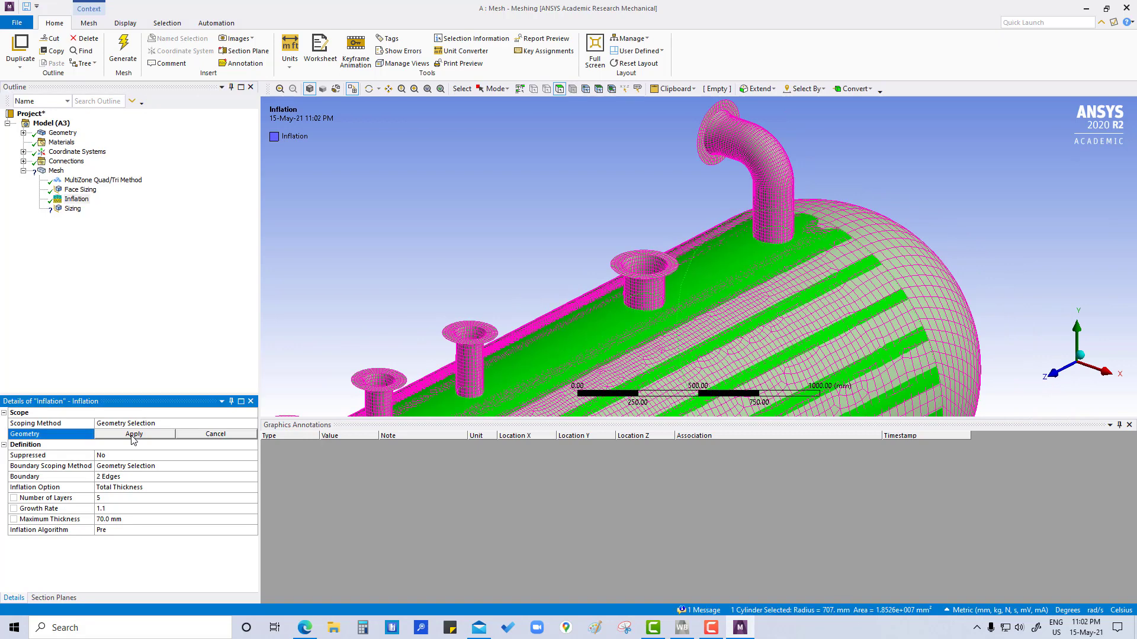
click(134, 435)
click(131, 477)
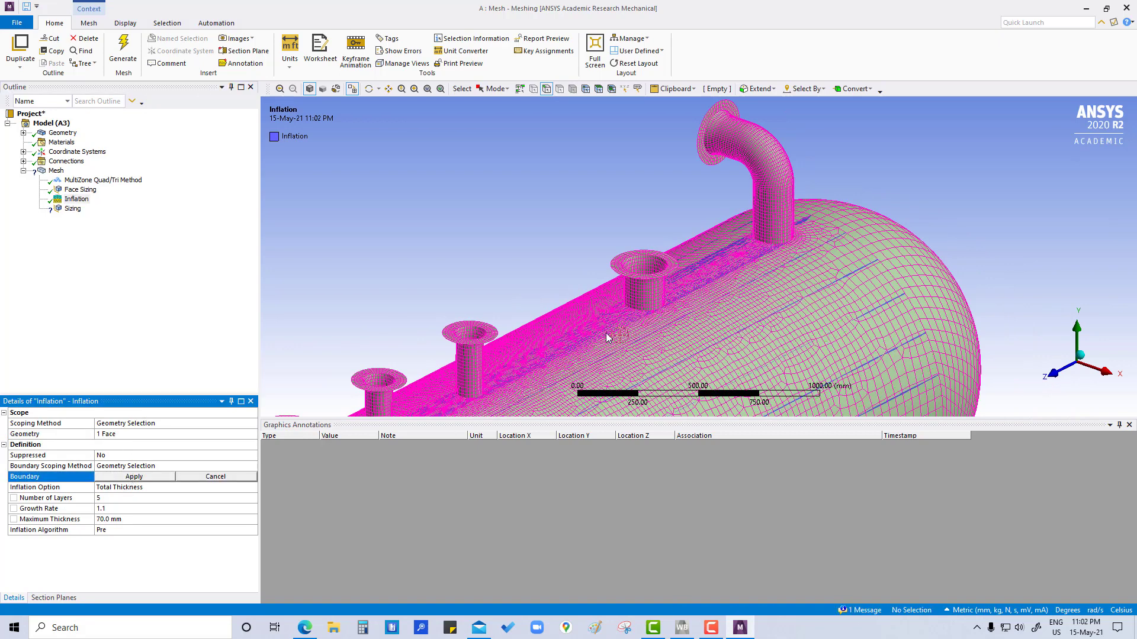
click(773, 246)
ctrl+click(654, 311)
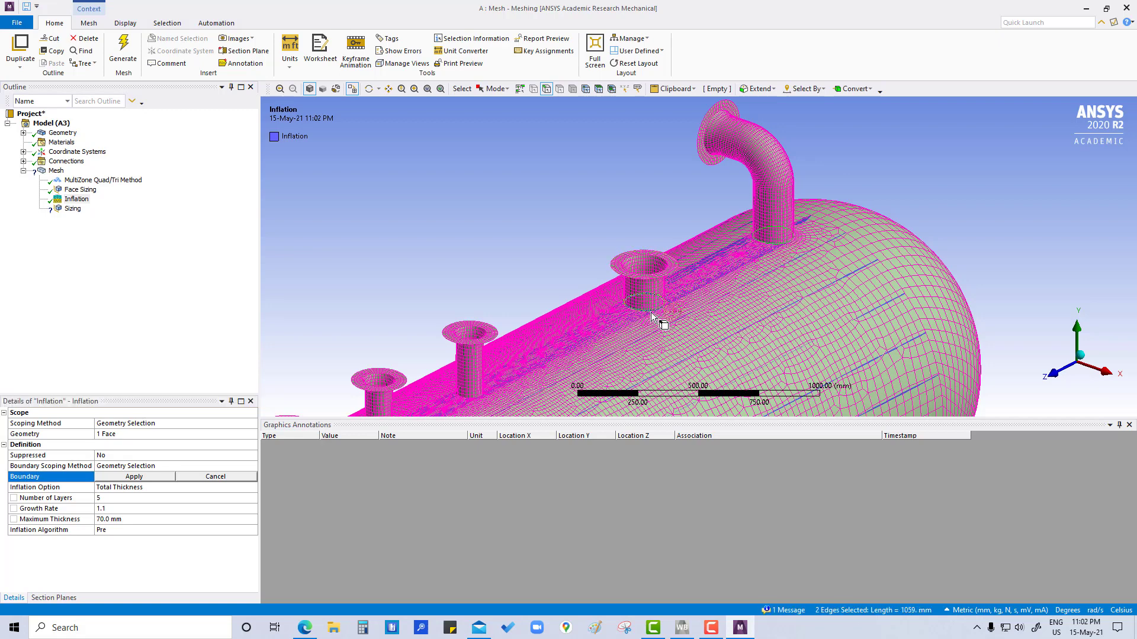
ctrl+middle_drag(577, 345, 568, 309)
ctrl+click(565, 300)
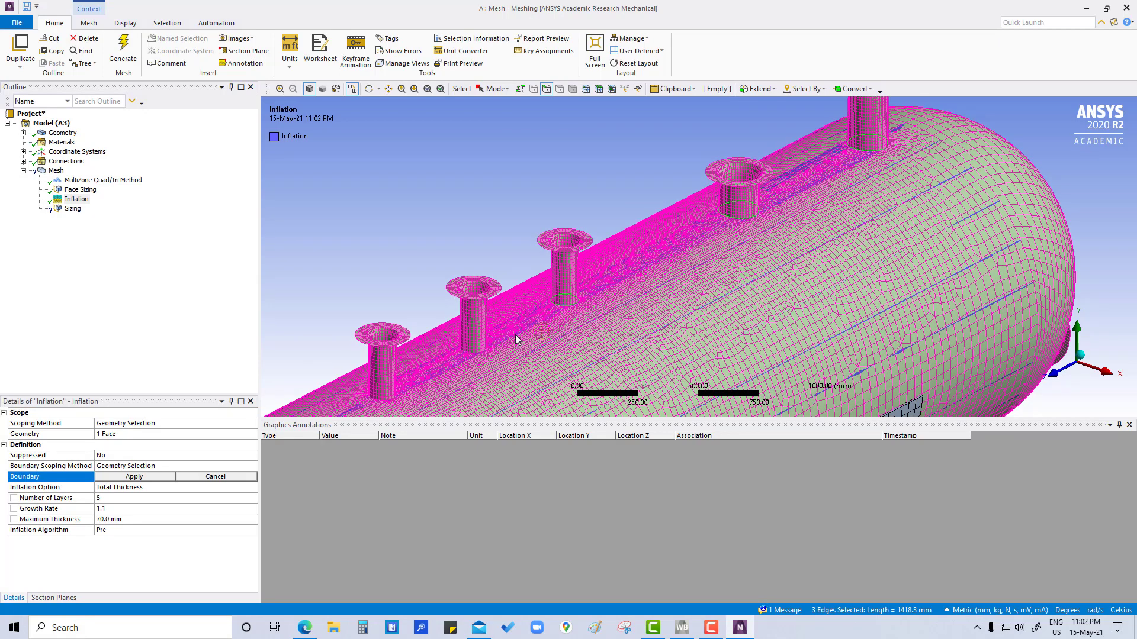
ctrl+click(476, 354)
ctrl+click(382, 395)
click(146, 477)
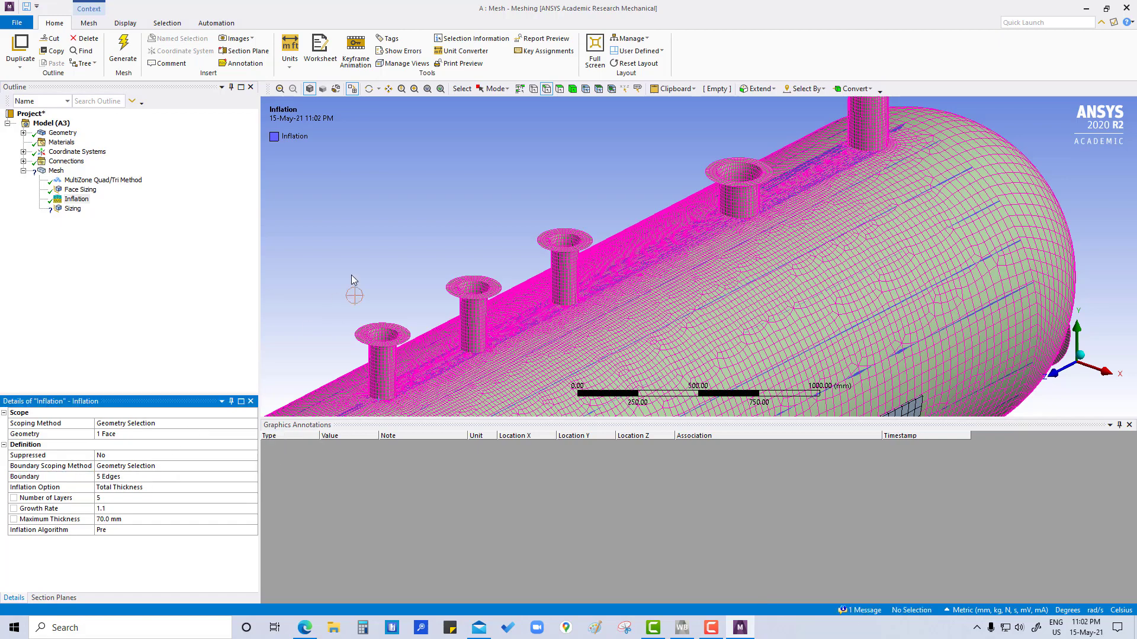
click(330, 238)
scroll(497, 287, up, 2)
scroll(497, 286, down, 3)
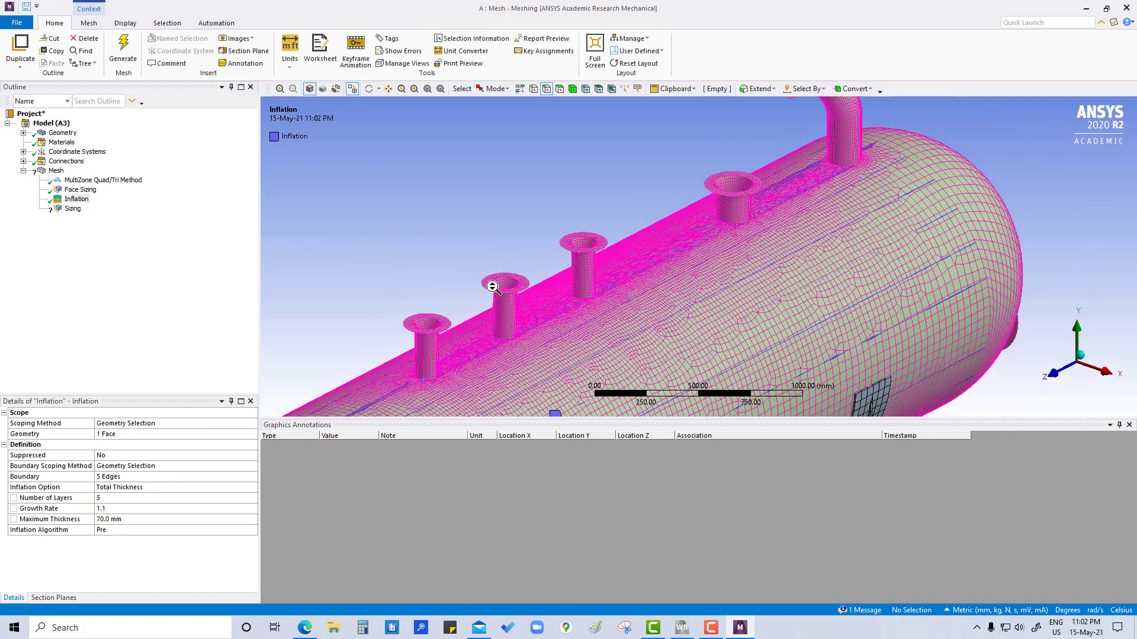
Step: Scope the new sizing control to the base edges of the curved nozzle and the wider straight nozzle next to it
click(73, 209)
ctrl+middle_drag(540, 231, 325, 322)
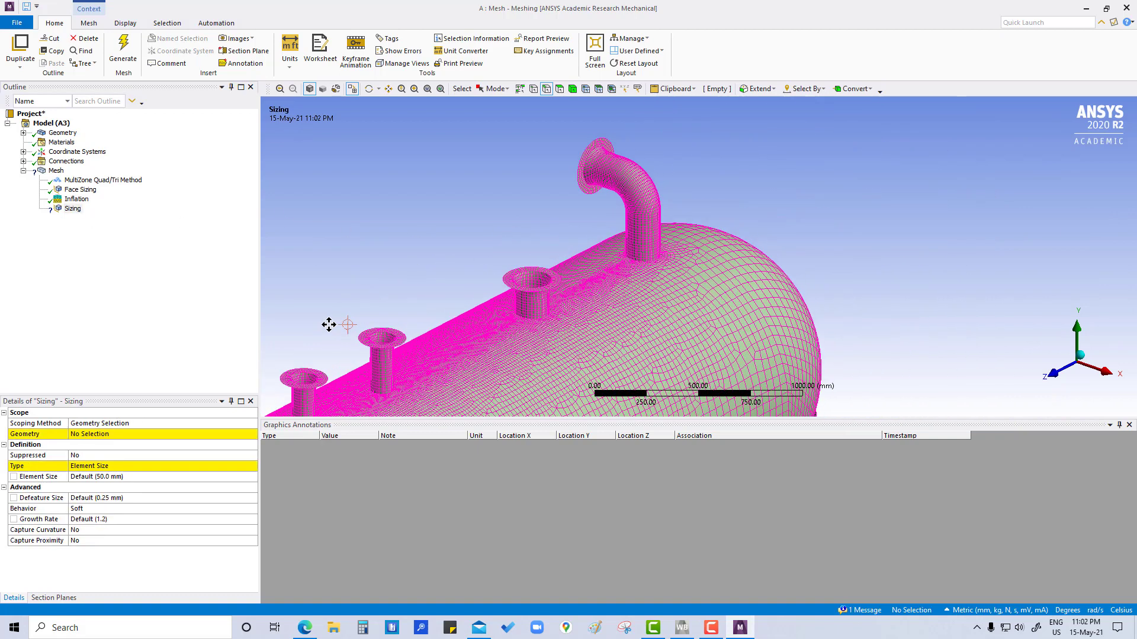
click(648, 262)
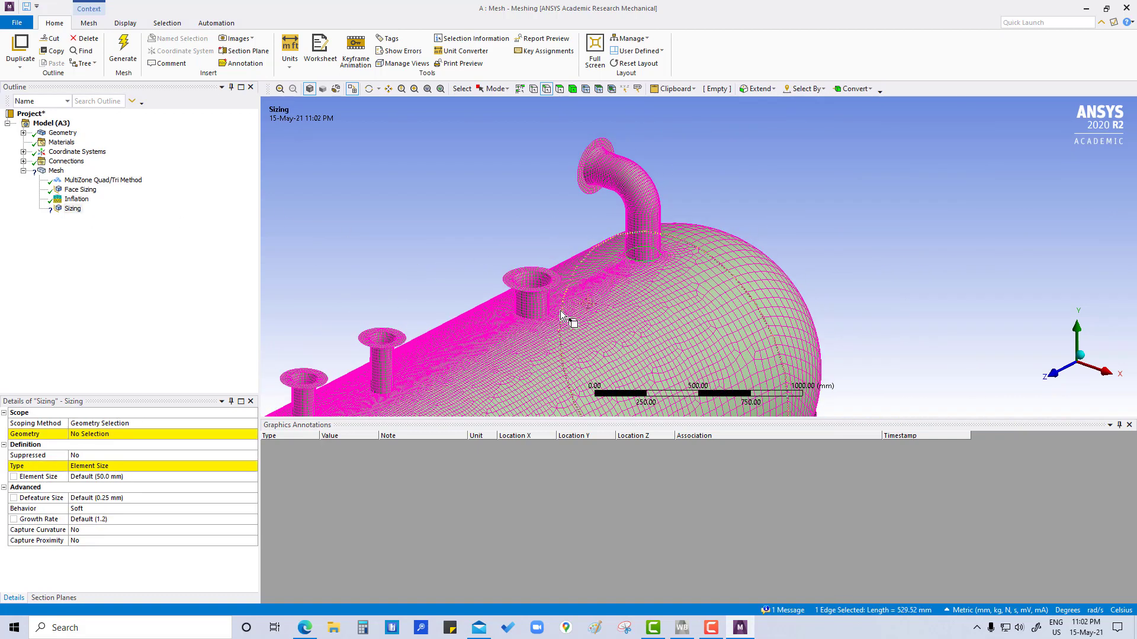
ctrl+click(544, 317)
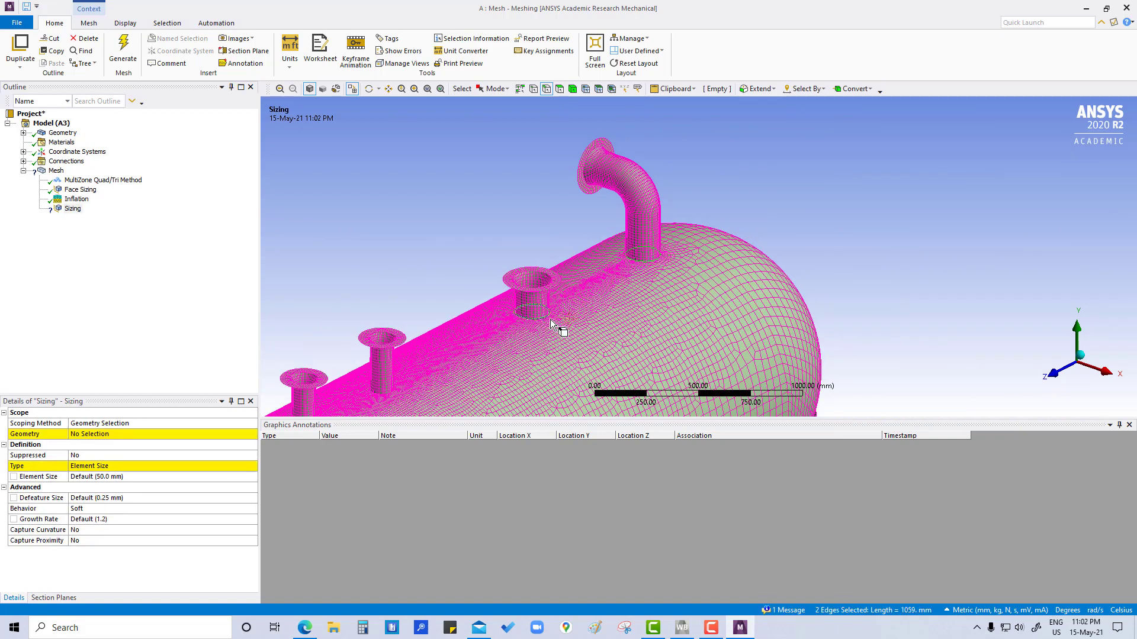
click(106, 434)
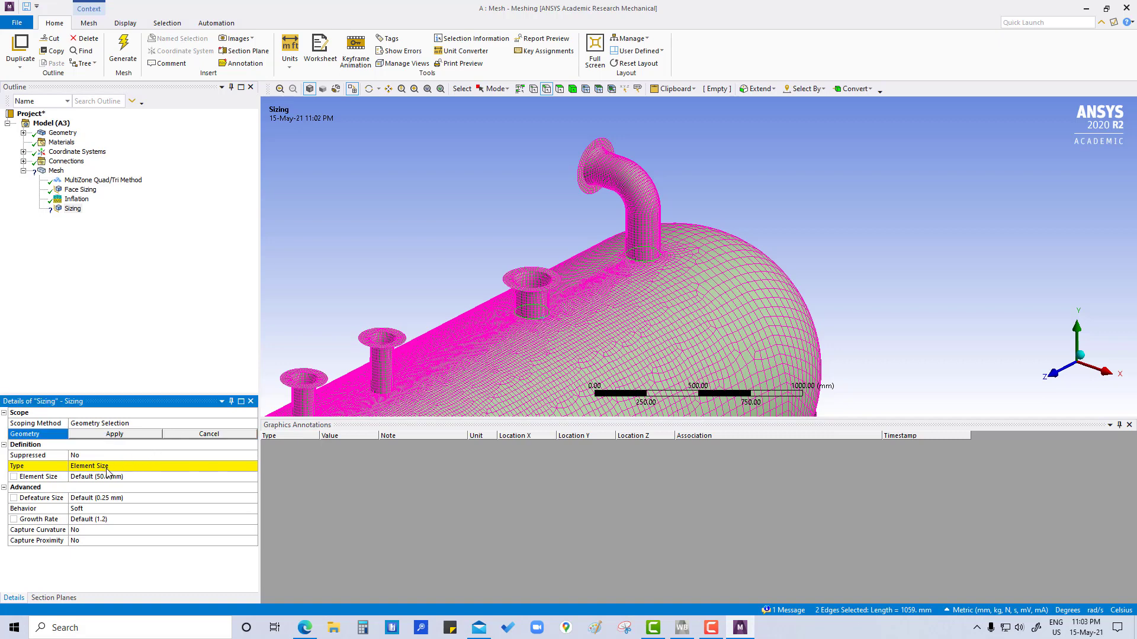
click(130, 435)
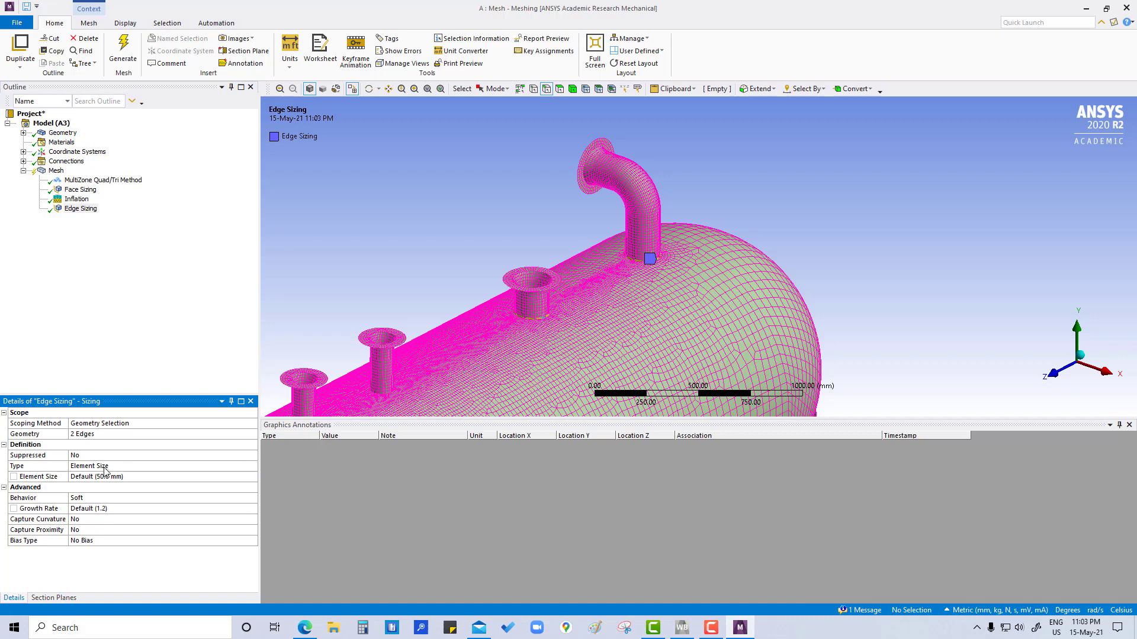
Step: Define this edge sizing by Number of Divisions with 50 divisions and set its behavior to Hard
click(105, 467)
click(253, 466)
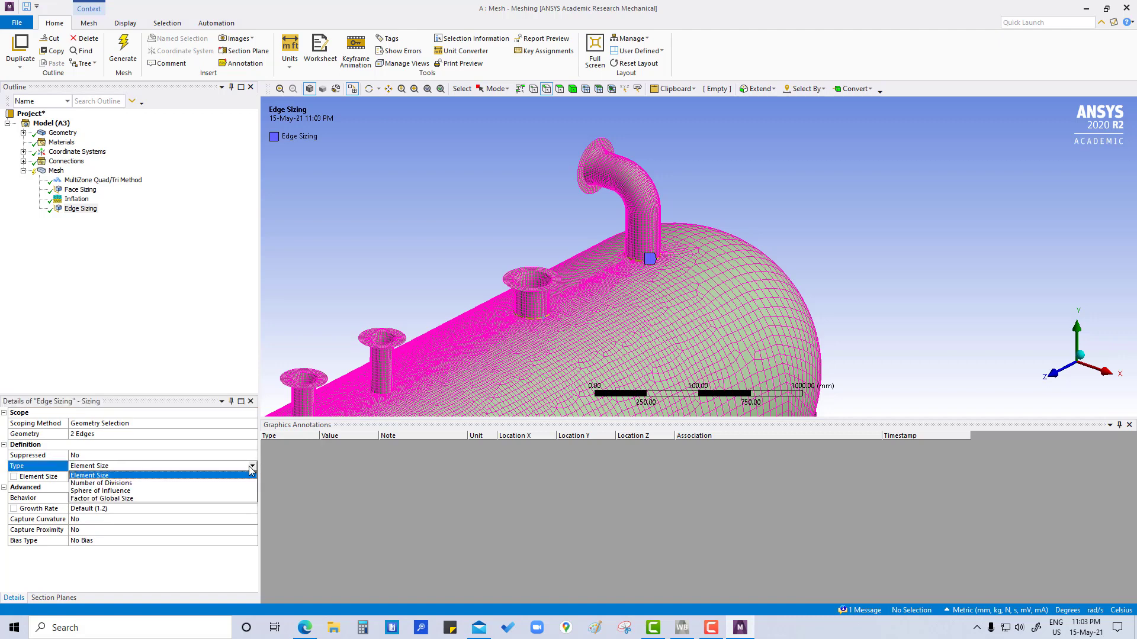
click(124, 484)
click(99, 476)
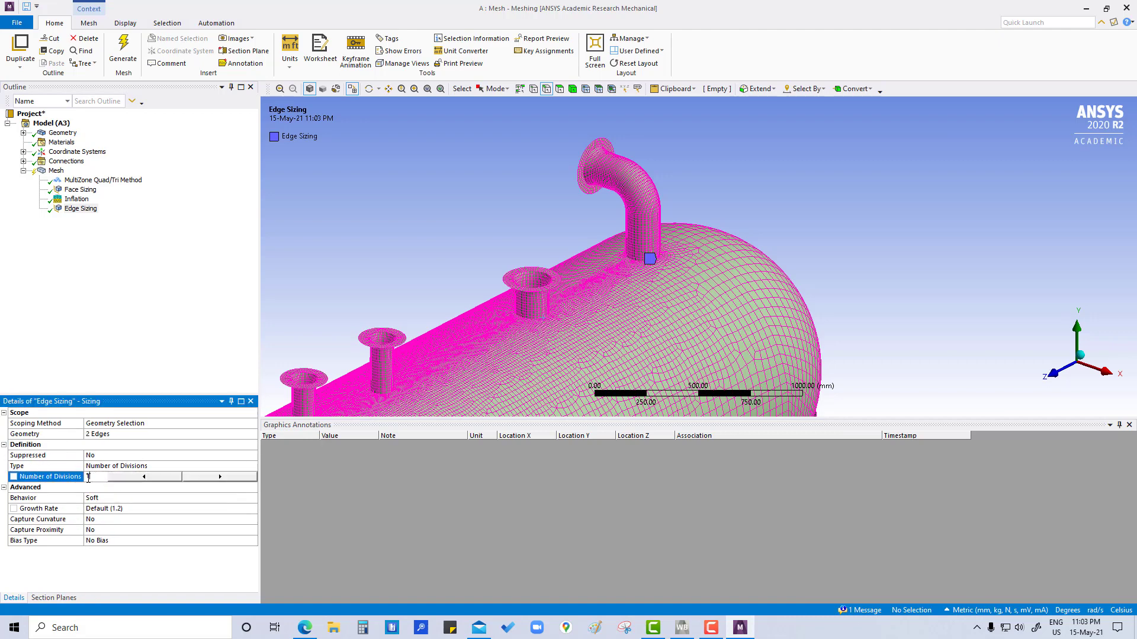
click(35, 480)
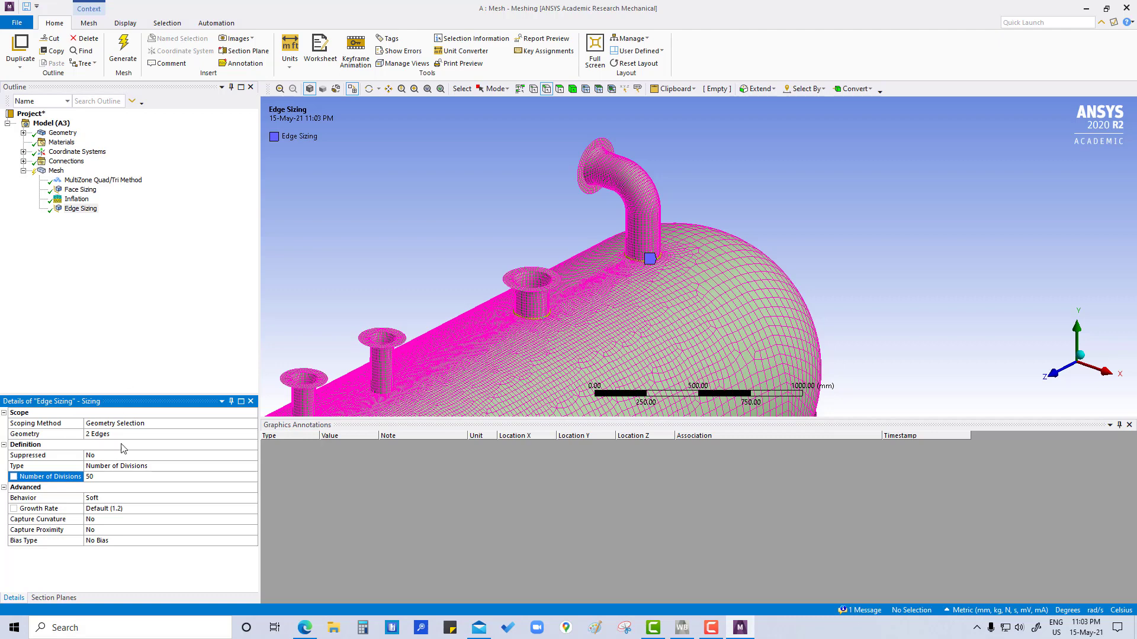
click(122, 499)
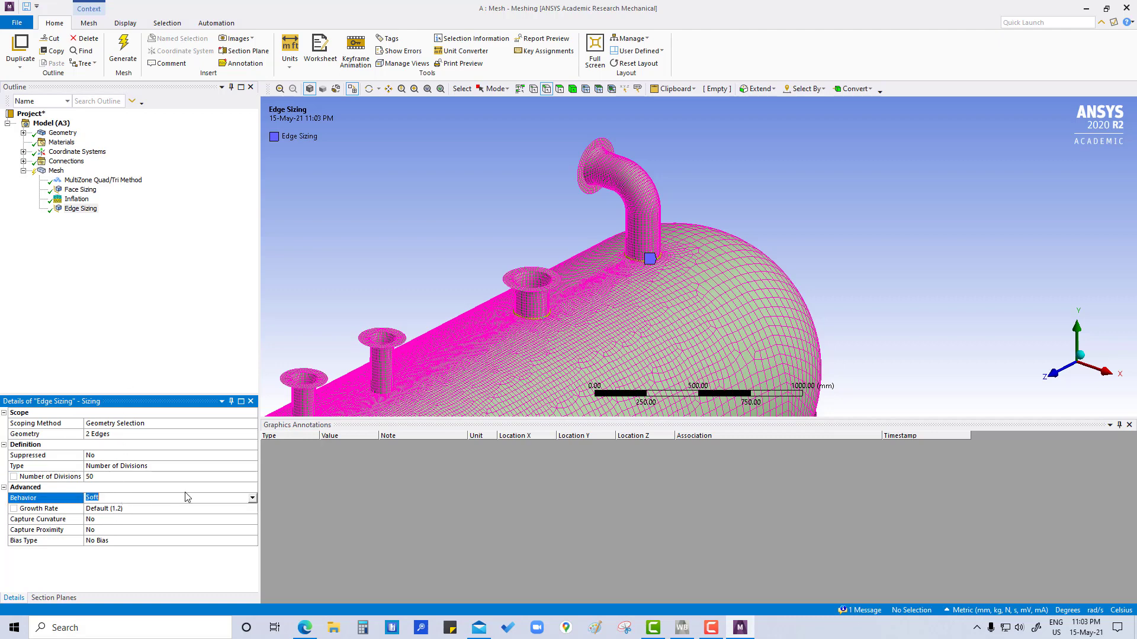
click(252, 498)
click(154, 515)
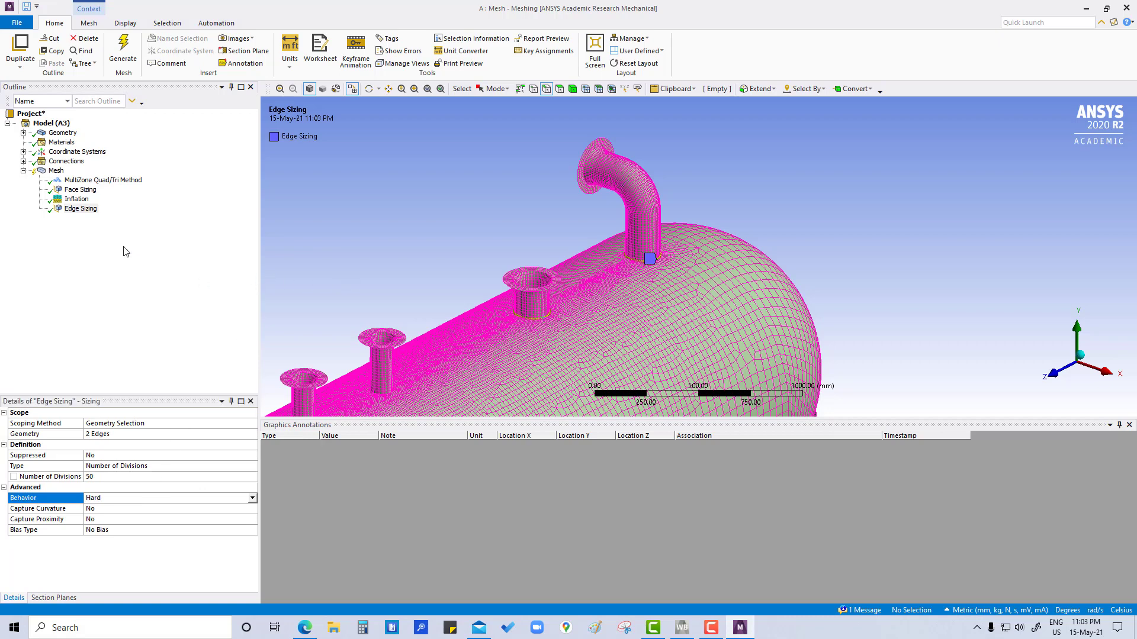
Step: Insert another sizing control under the Mesh object and scope it to the base edges of the three narrow straight nozzles
click(57, 170)
right_click(57, 170)
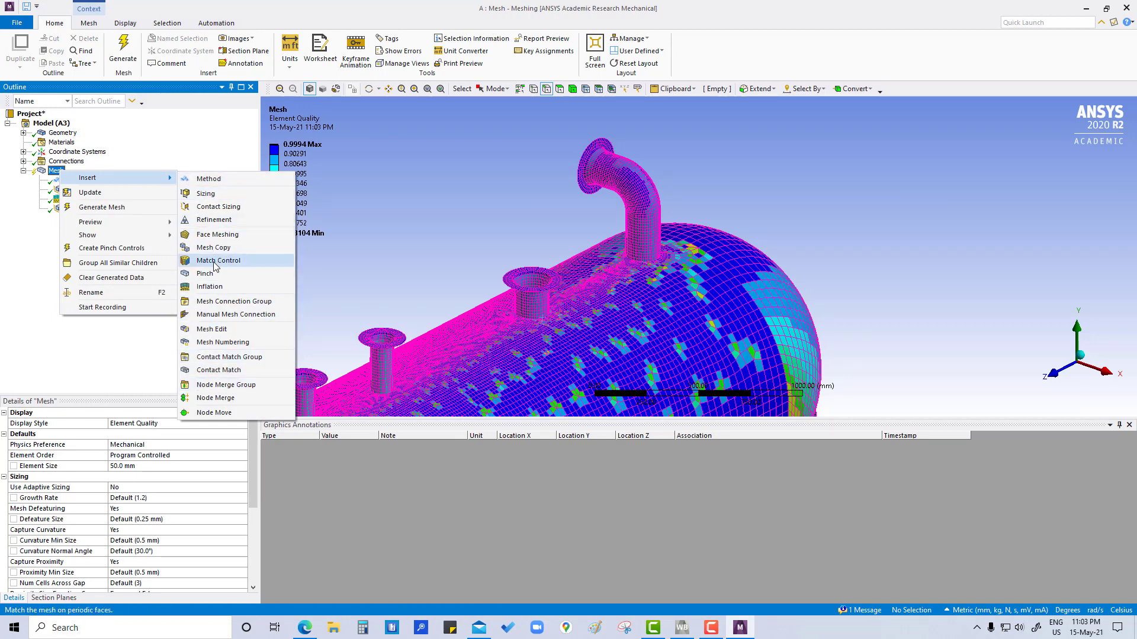
click(206, 194)
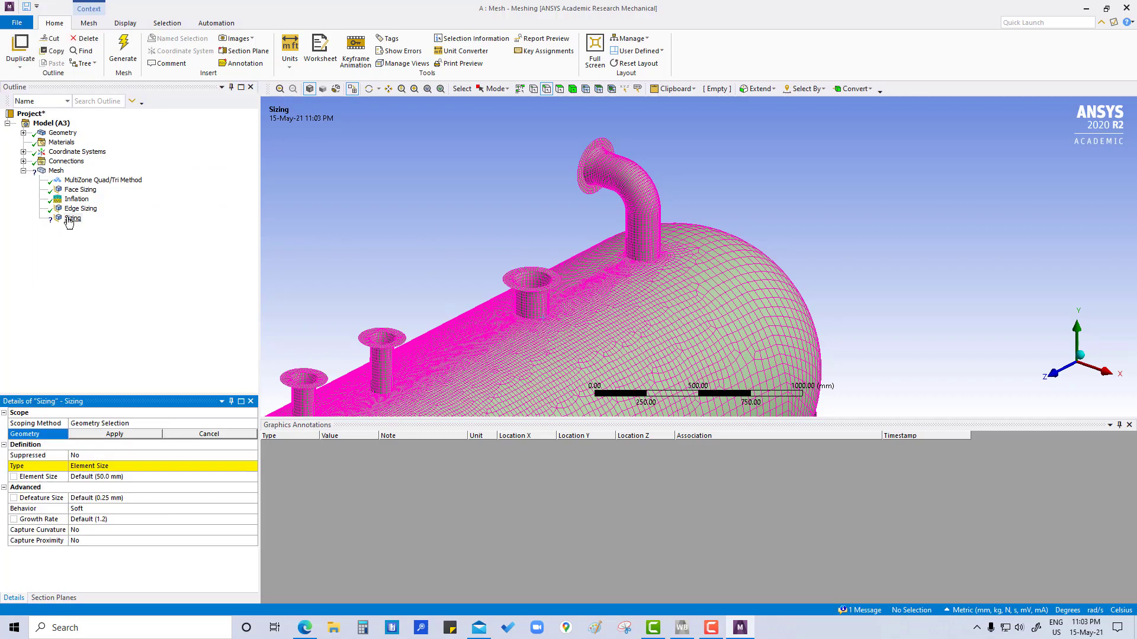
middle_drag(418, 326, 666, 224)
click(637, 260)
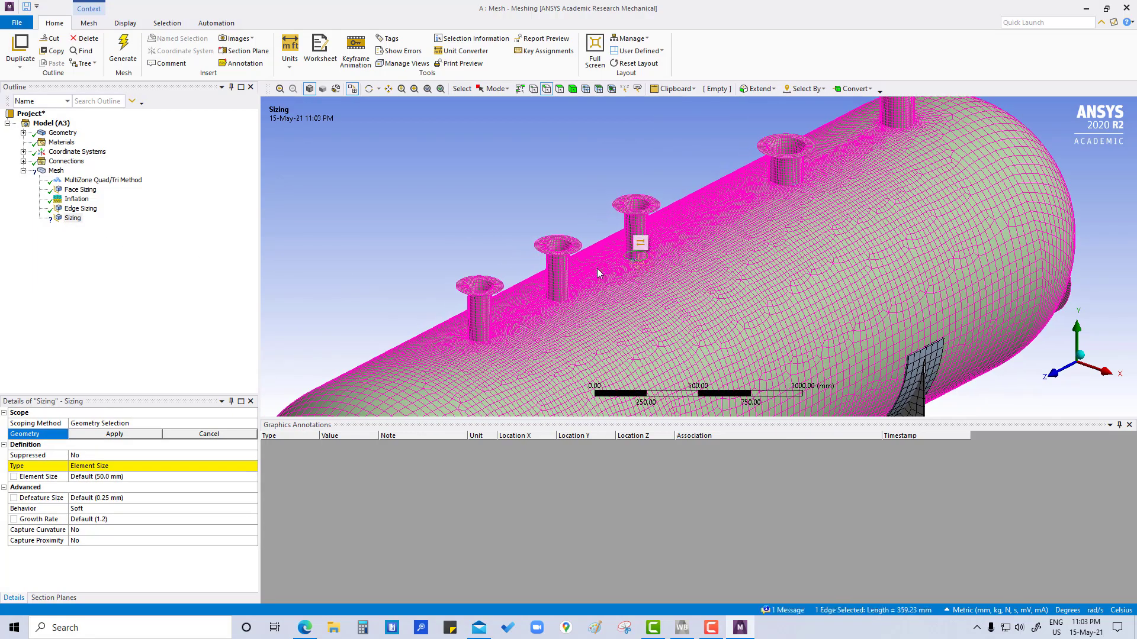
ctrl+click(555, 297)
ctrl+click(480, 339)
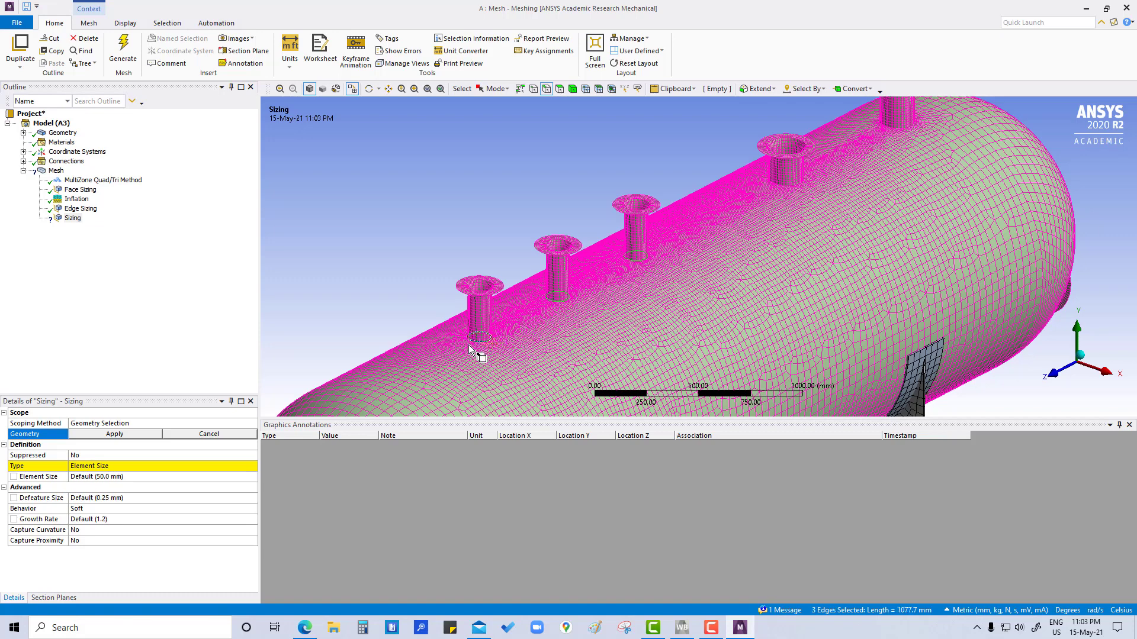
click(114, 434)
Step: Define the sizing on the three narrow nozzles' base edges by Number of Divisions with 35 divisions and Hard behavior
click(123, 466)
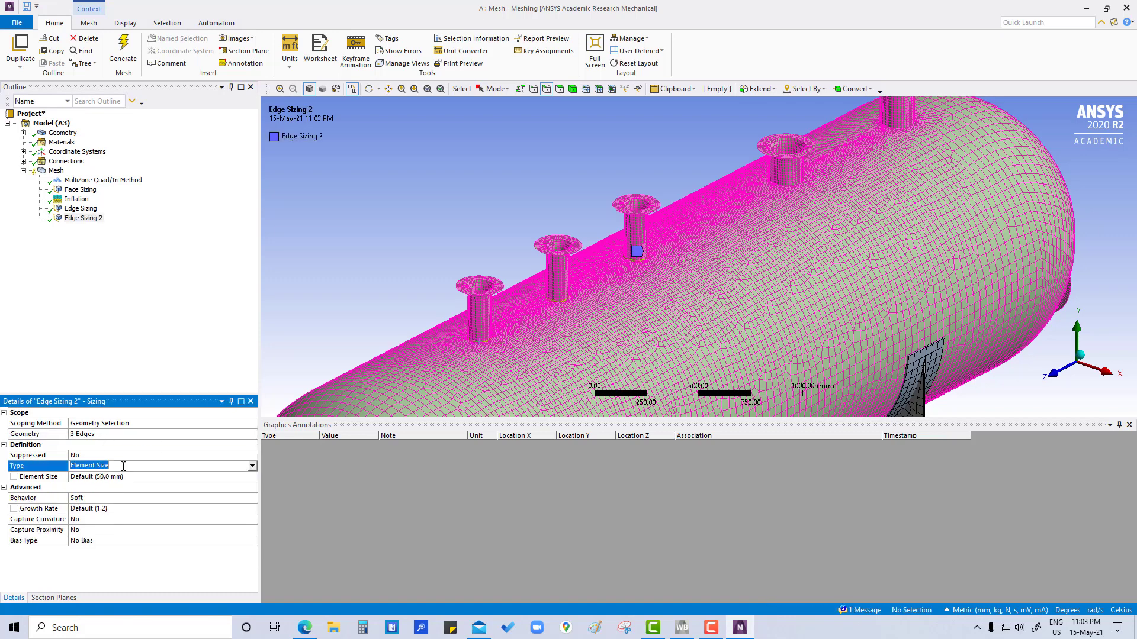
click(251, 467)
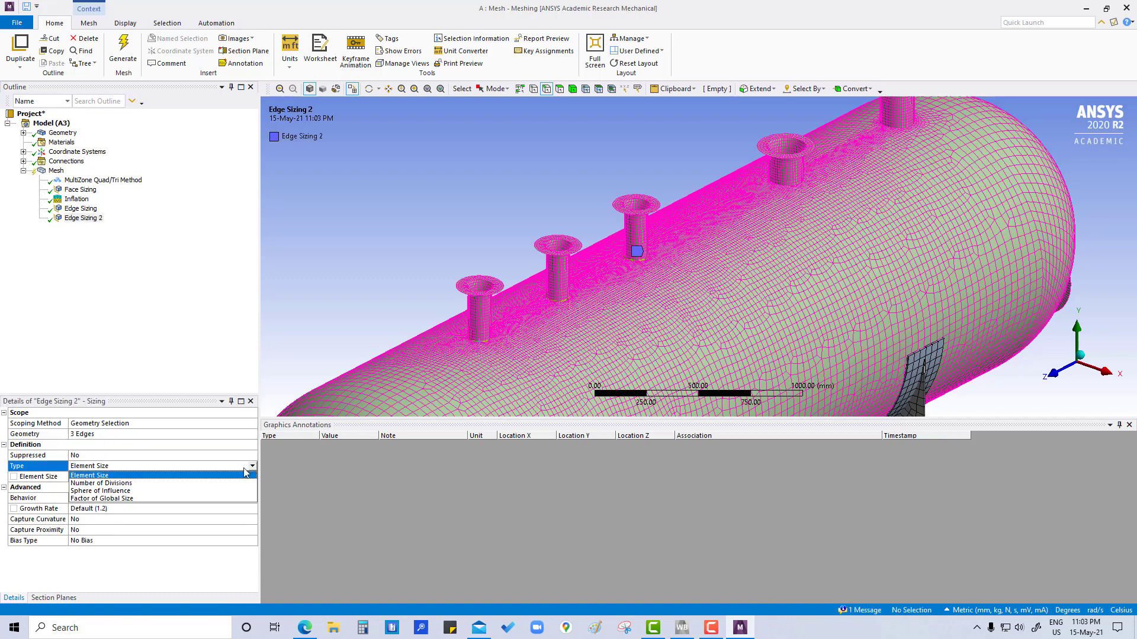
click(148, 486)
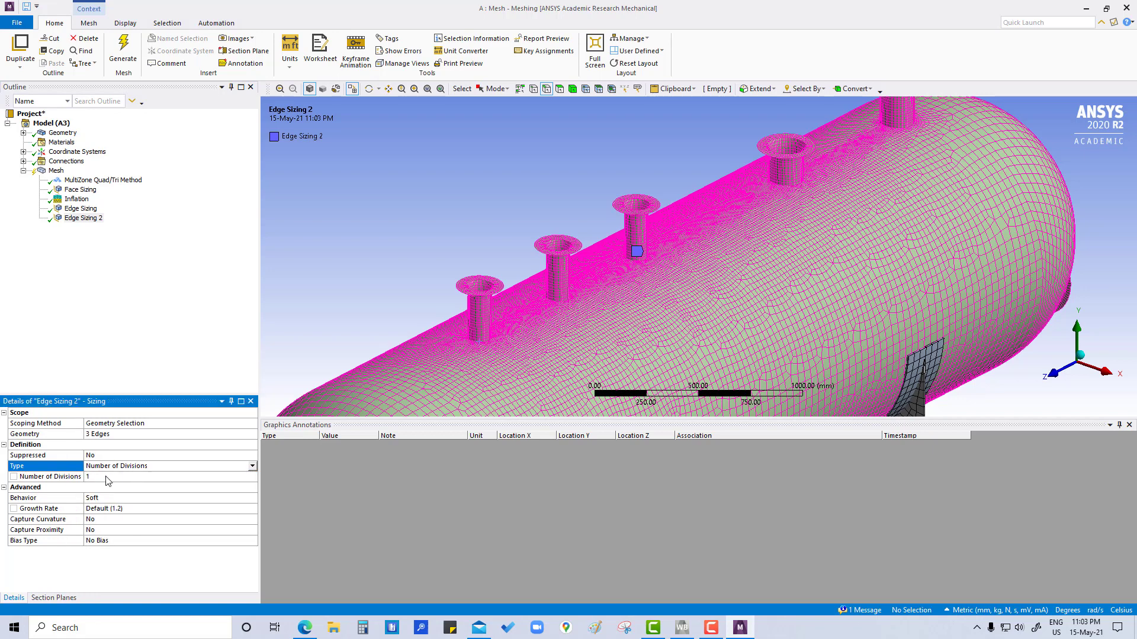
click(108, 478)
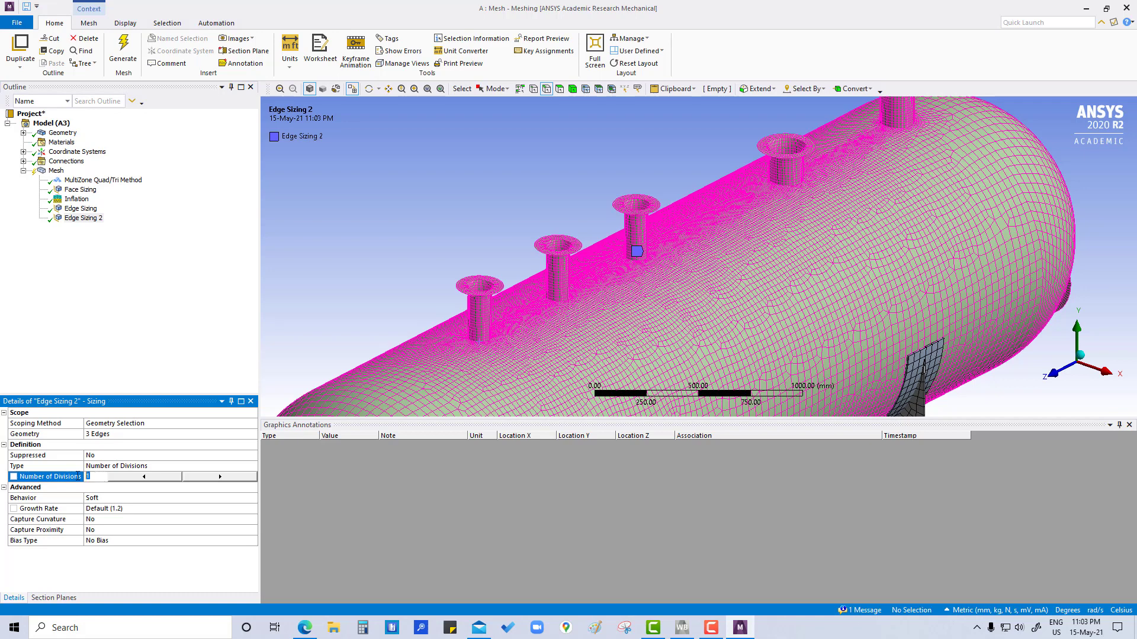
key(Return)
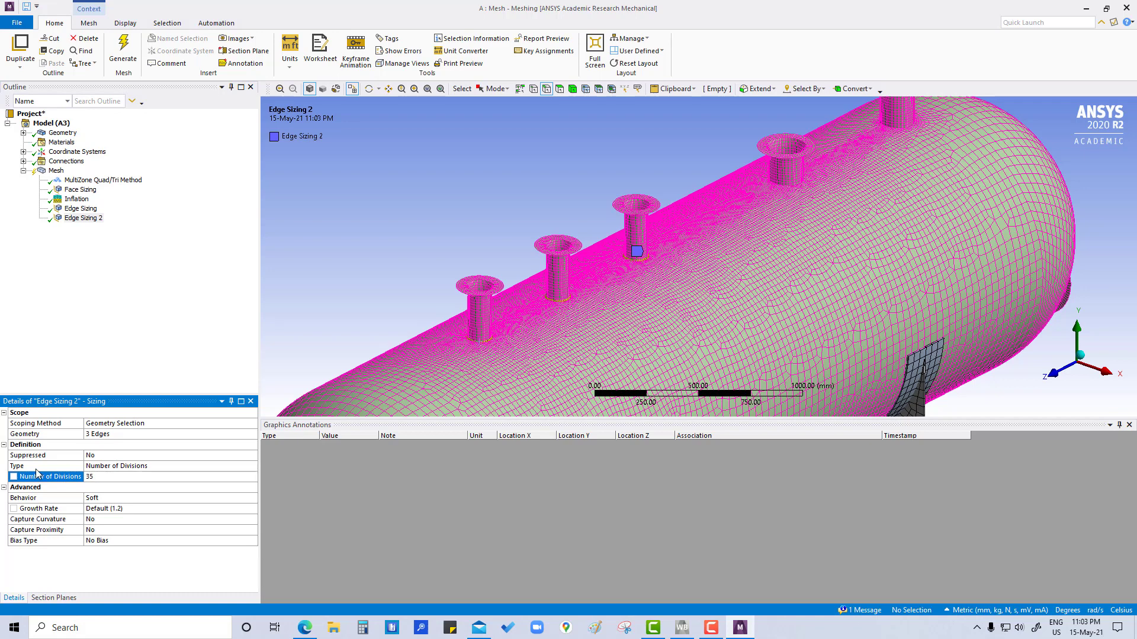
click(113, 499)
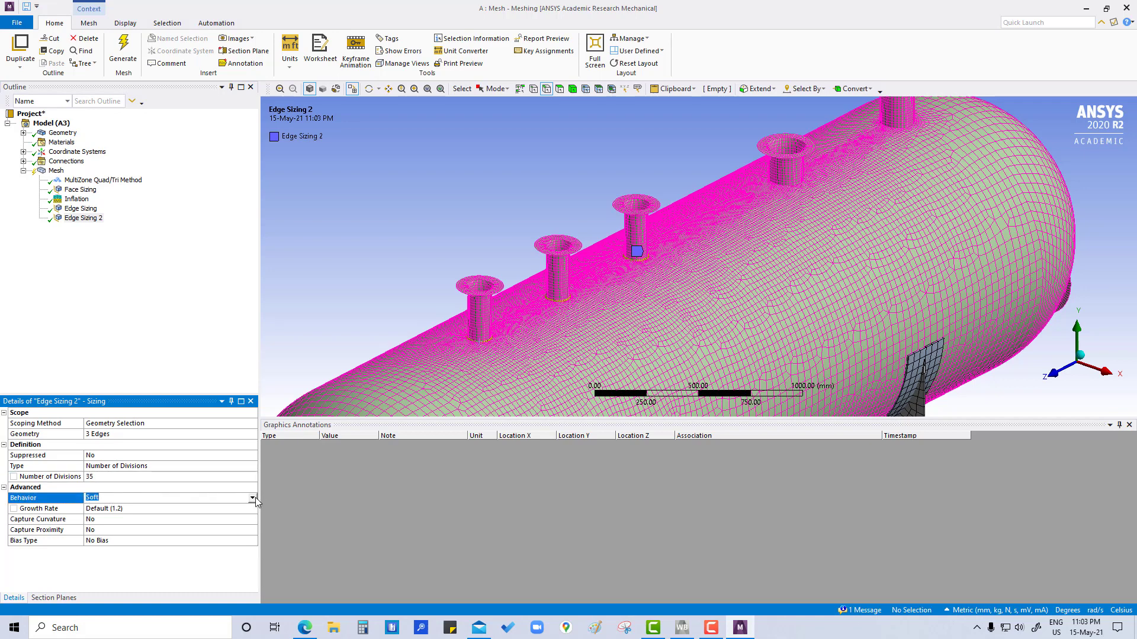
click(252, 498)
click(136, 516)
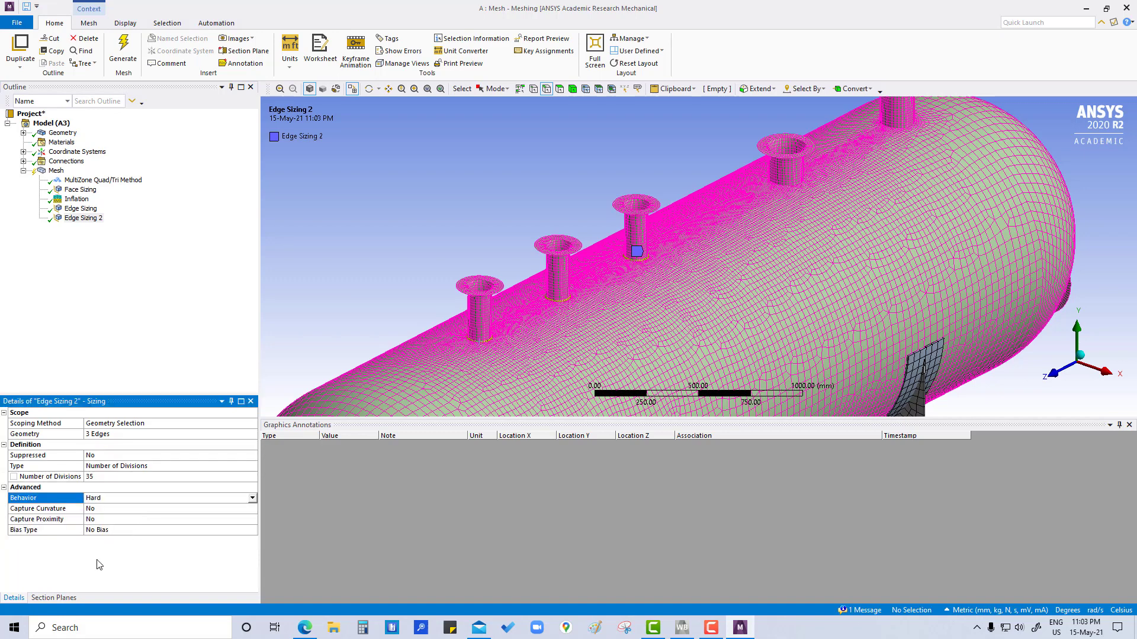
click(112, 256)
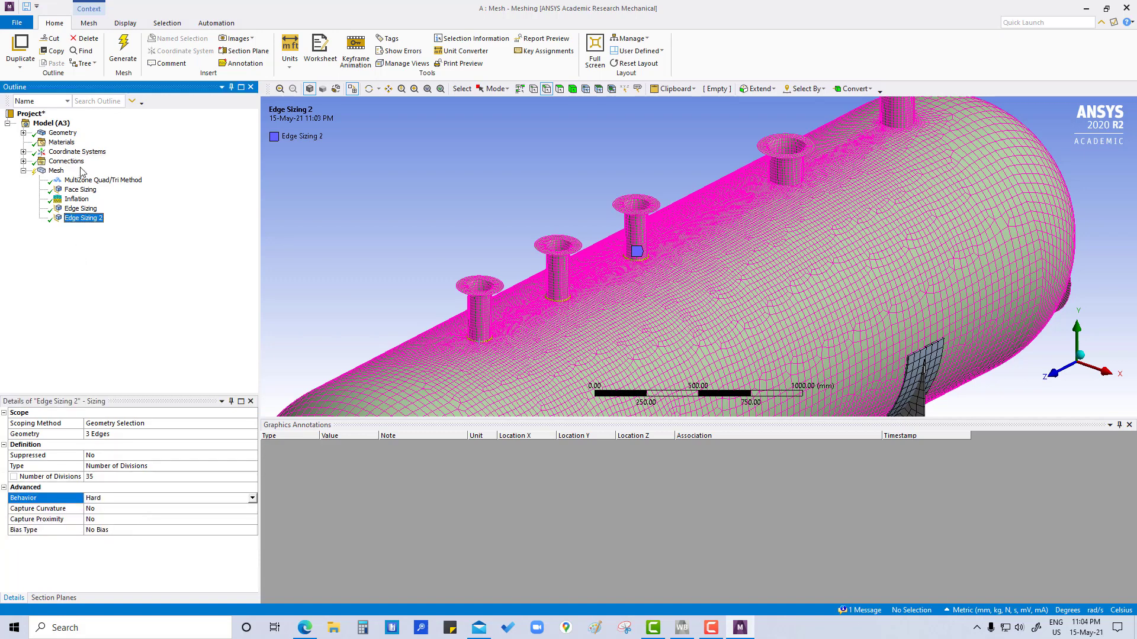
Step: Clear the generated mesh data and regenerate the mesh with the new edge sizings
right_click(57, 172)
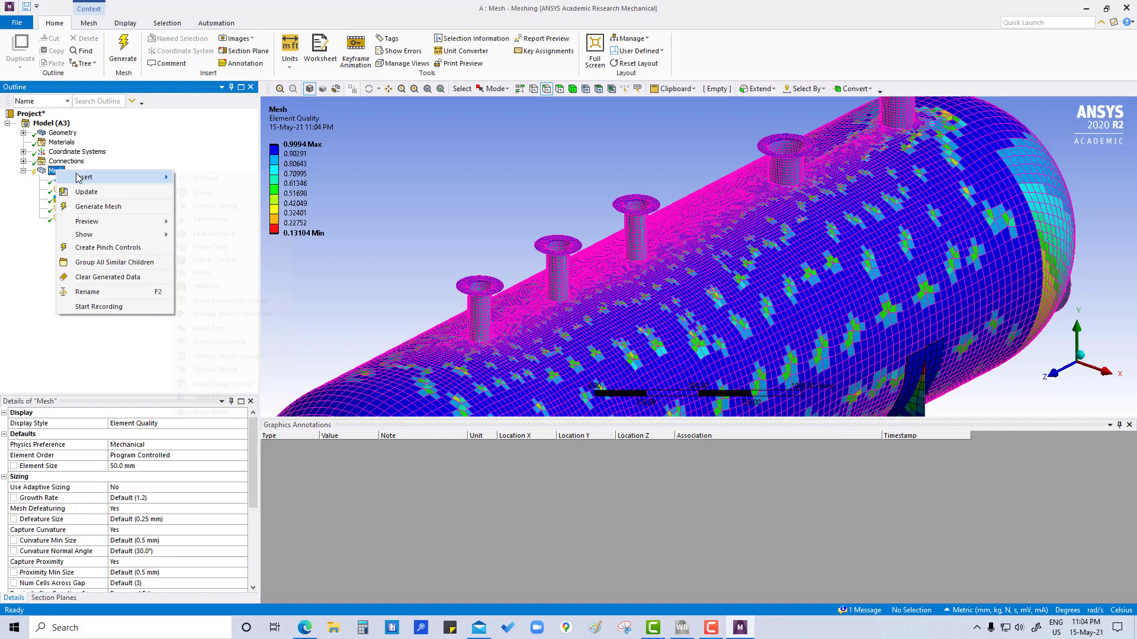
mouse_move(77, 178)
click(101, 278)
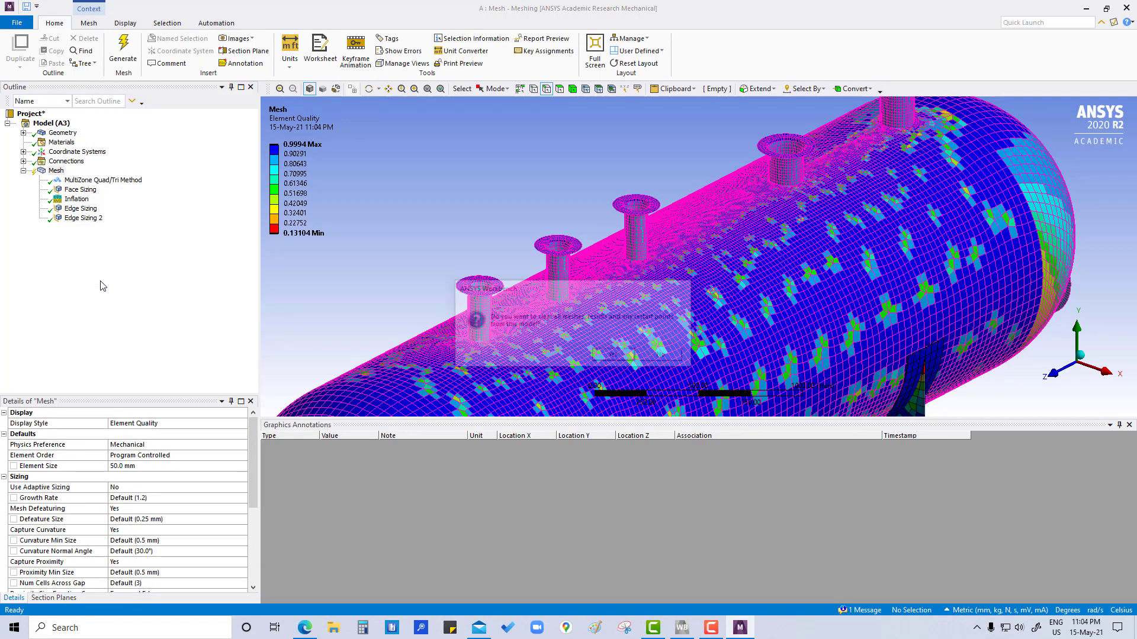
click(613, 356)
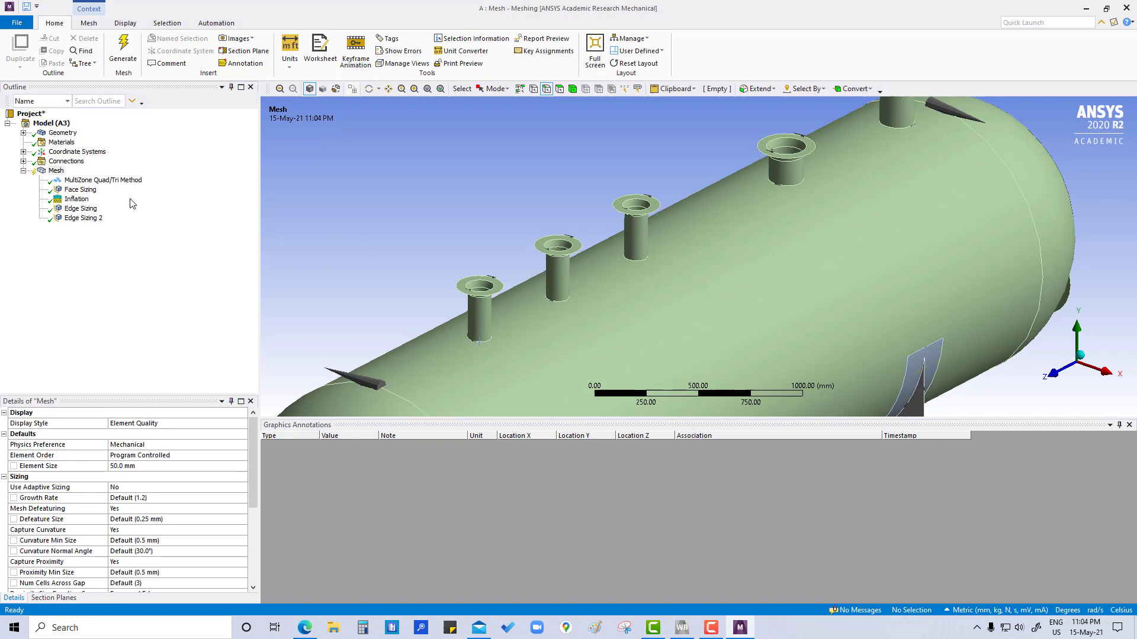
right_click(55, 170)
click(87, 205)
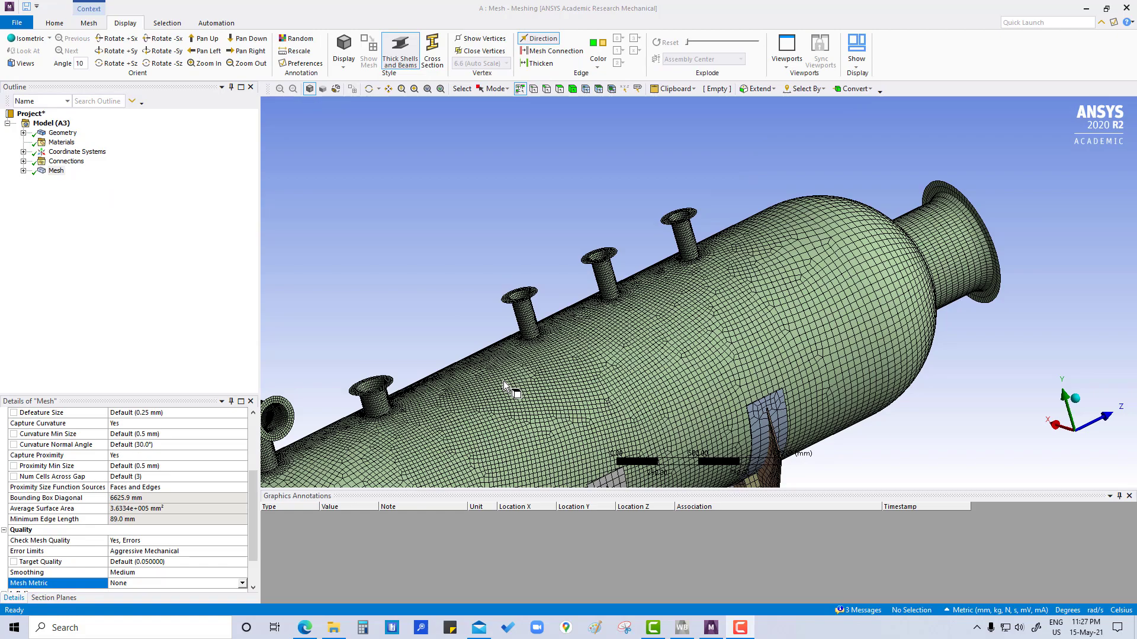
Step: Examine the regenerated mesh around the bases of the curved nozzle and the wider straight nozzle
middle_drag(516, 385, 559, 408)
scroll(513, 395, down, 2)
scroll(514, 386, up, 5)
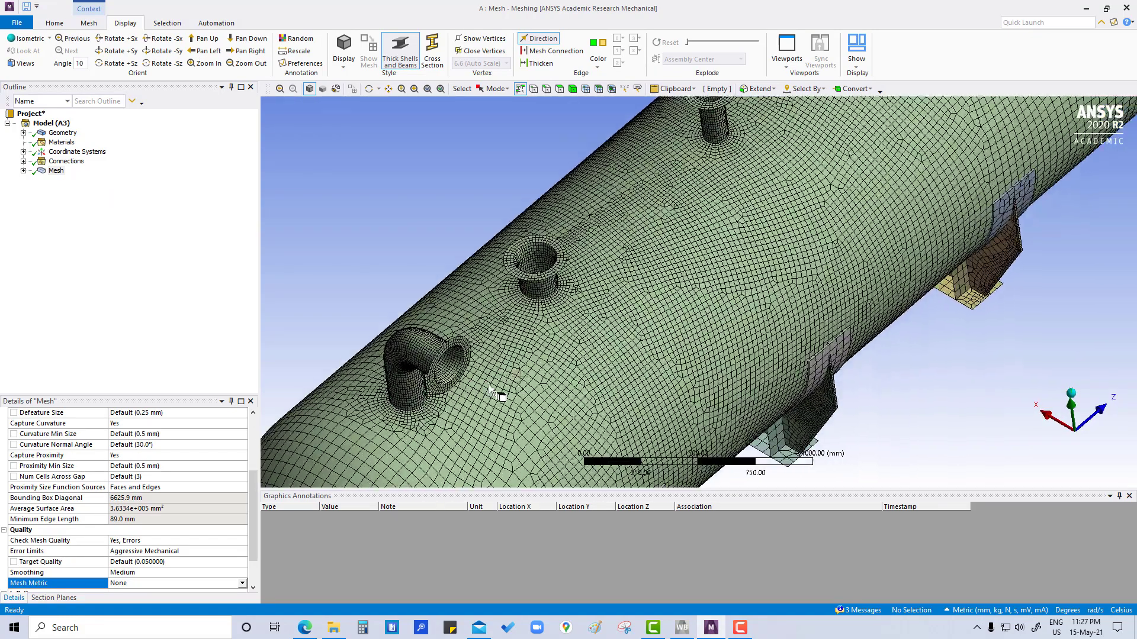
scroll(426, 416, up, 2)
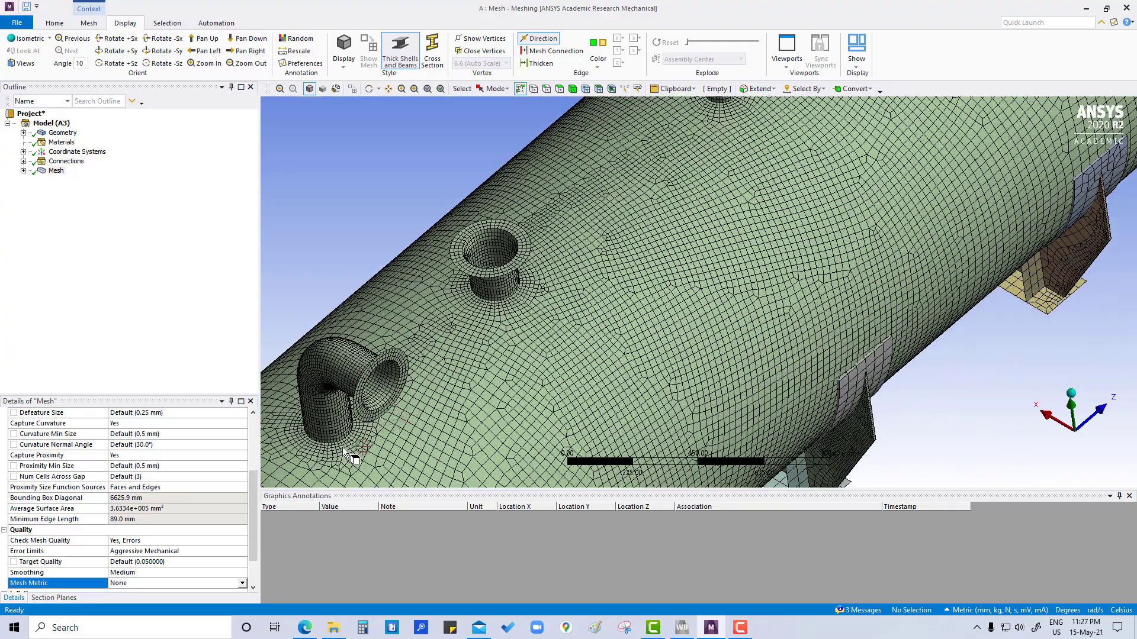
middle_drag(330, 445, 609, 316)
scroll(341, 444, up, 2)
Step: Inspect the mesh at the junctions of the three narrow straight nozzles up close, and review the whole vessel
mouse_move(542, 303)
middle_down()
mouse_move(702, 345)
mouse_move(598, 328)
mouse_move(348, 388)
middle_up()
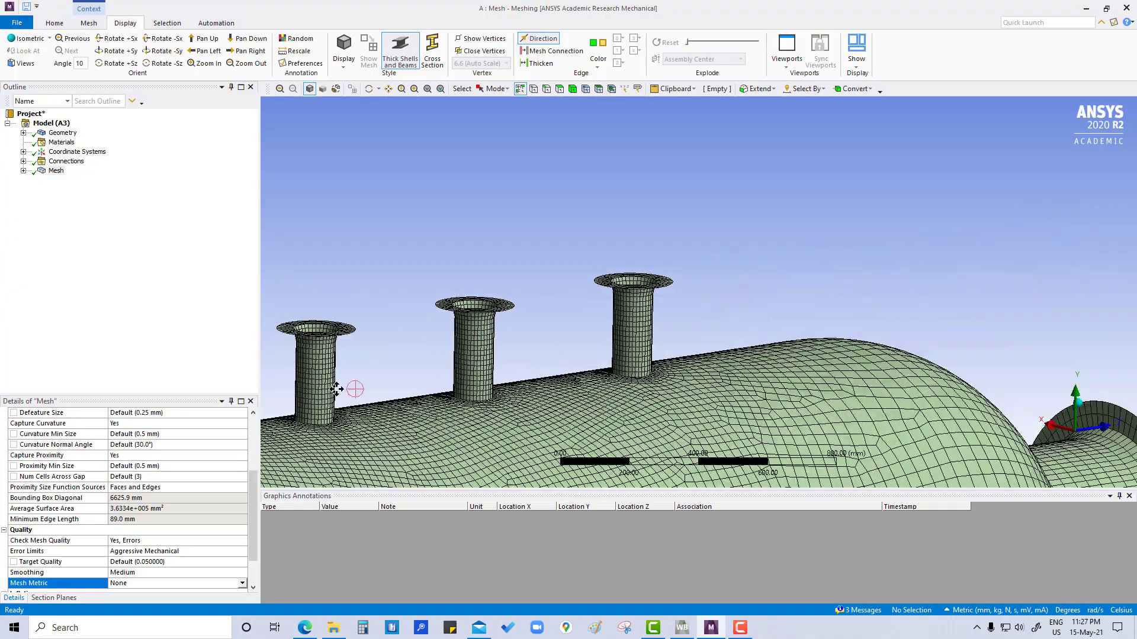
mouse_move(643, 391)
middle_down()
mouse_move(648, 431)
mouse_move(634, 425)
middle_up()
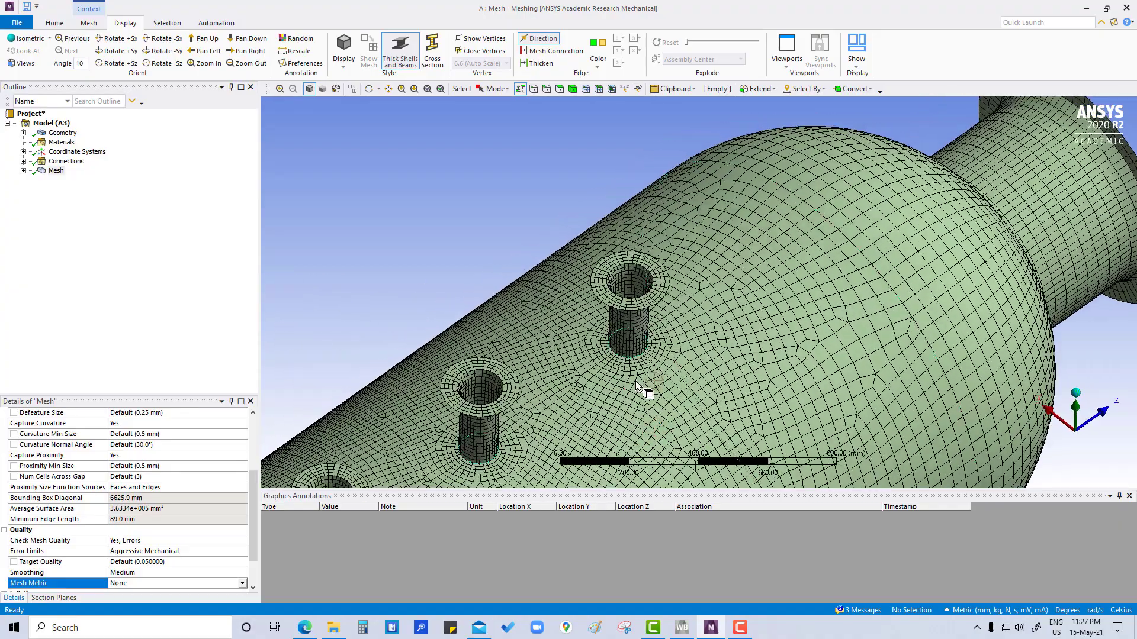
scroll(654, 303, down, 2)
scroll(654, 303, up, 6)
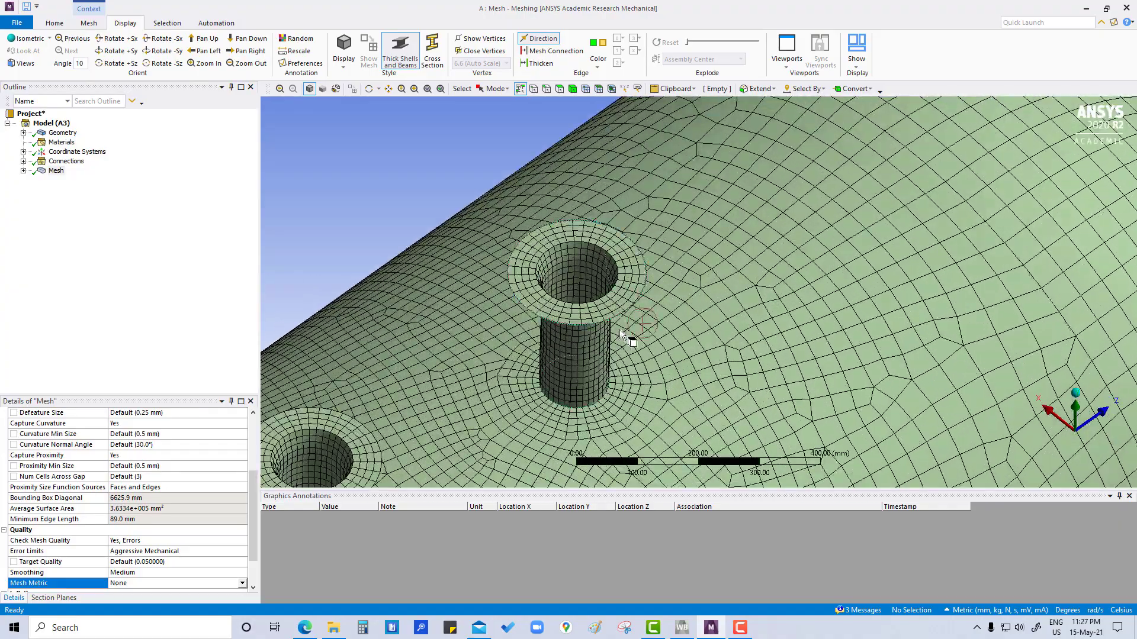
mouse_move(619, 329)
middle_down()
mouse_move(516, 325)
mouse_move(605, 360)
middle_up()
scroll(641, 392, up, 3)
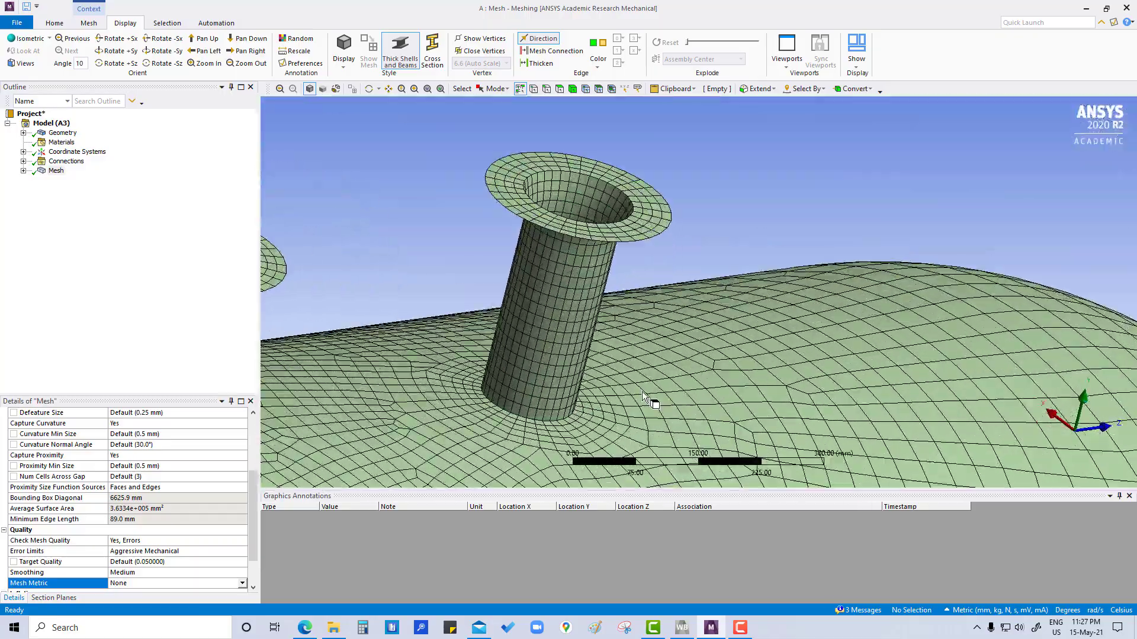
scroll(642, 392, down, 3)
scroll(642, 392, up, 2)
scroll(642, 392, down, 5)
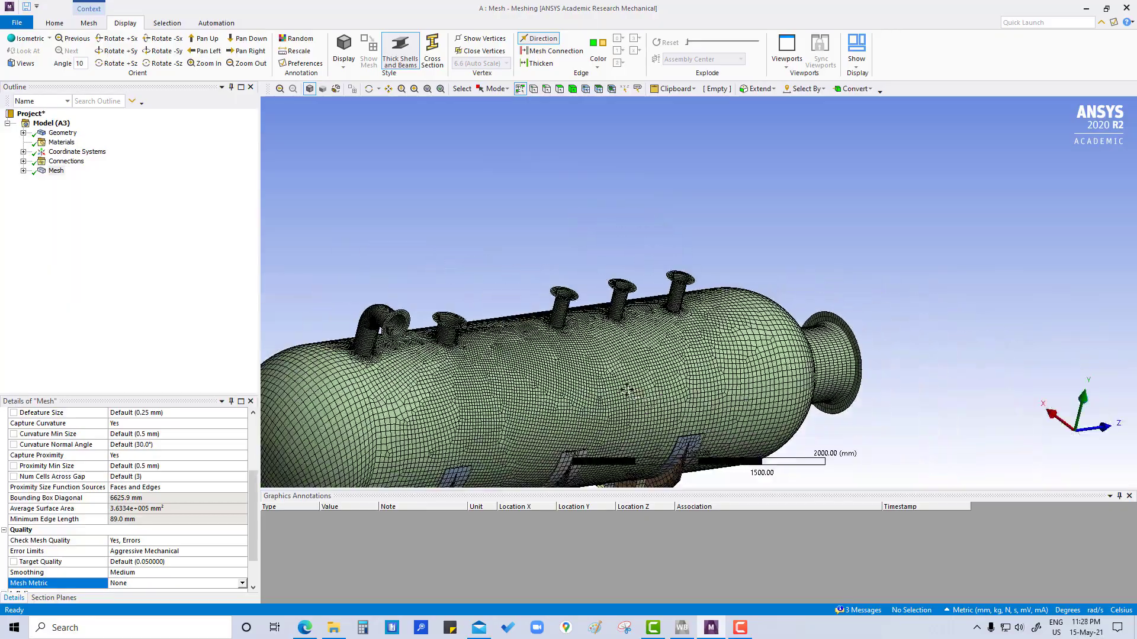
middle_drag(642, 392, 444, 409)
ctrl+middle_drag(511, 362, 514, 414)
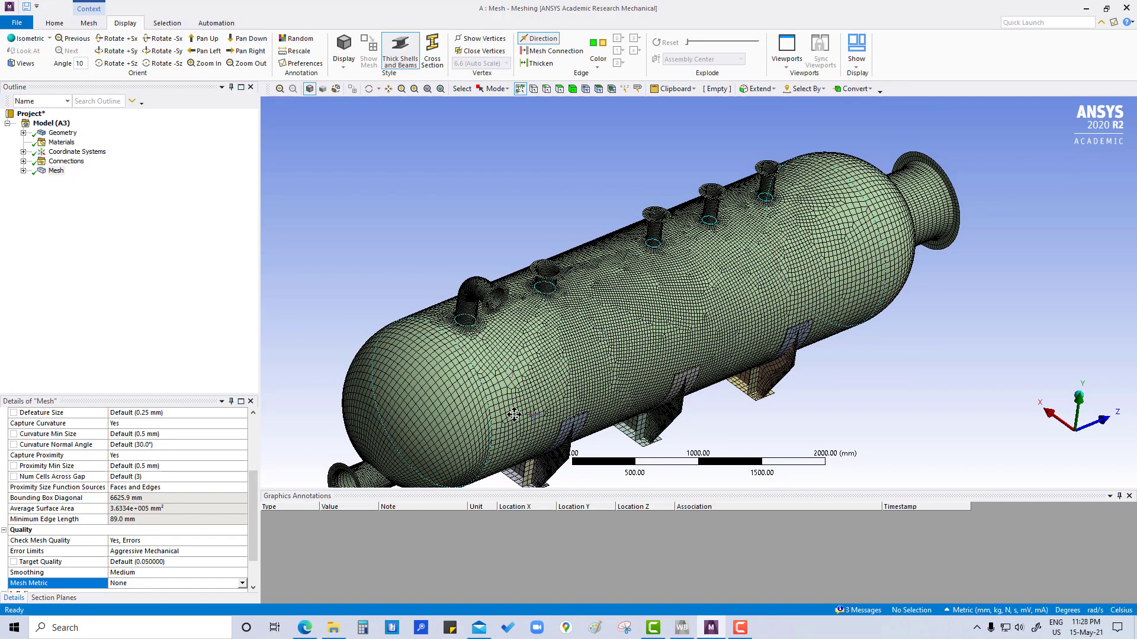